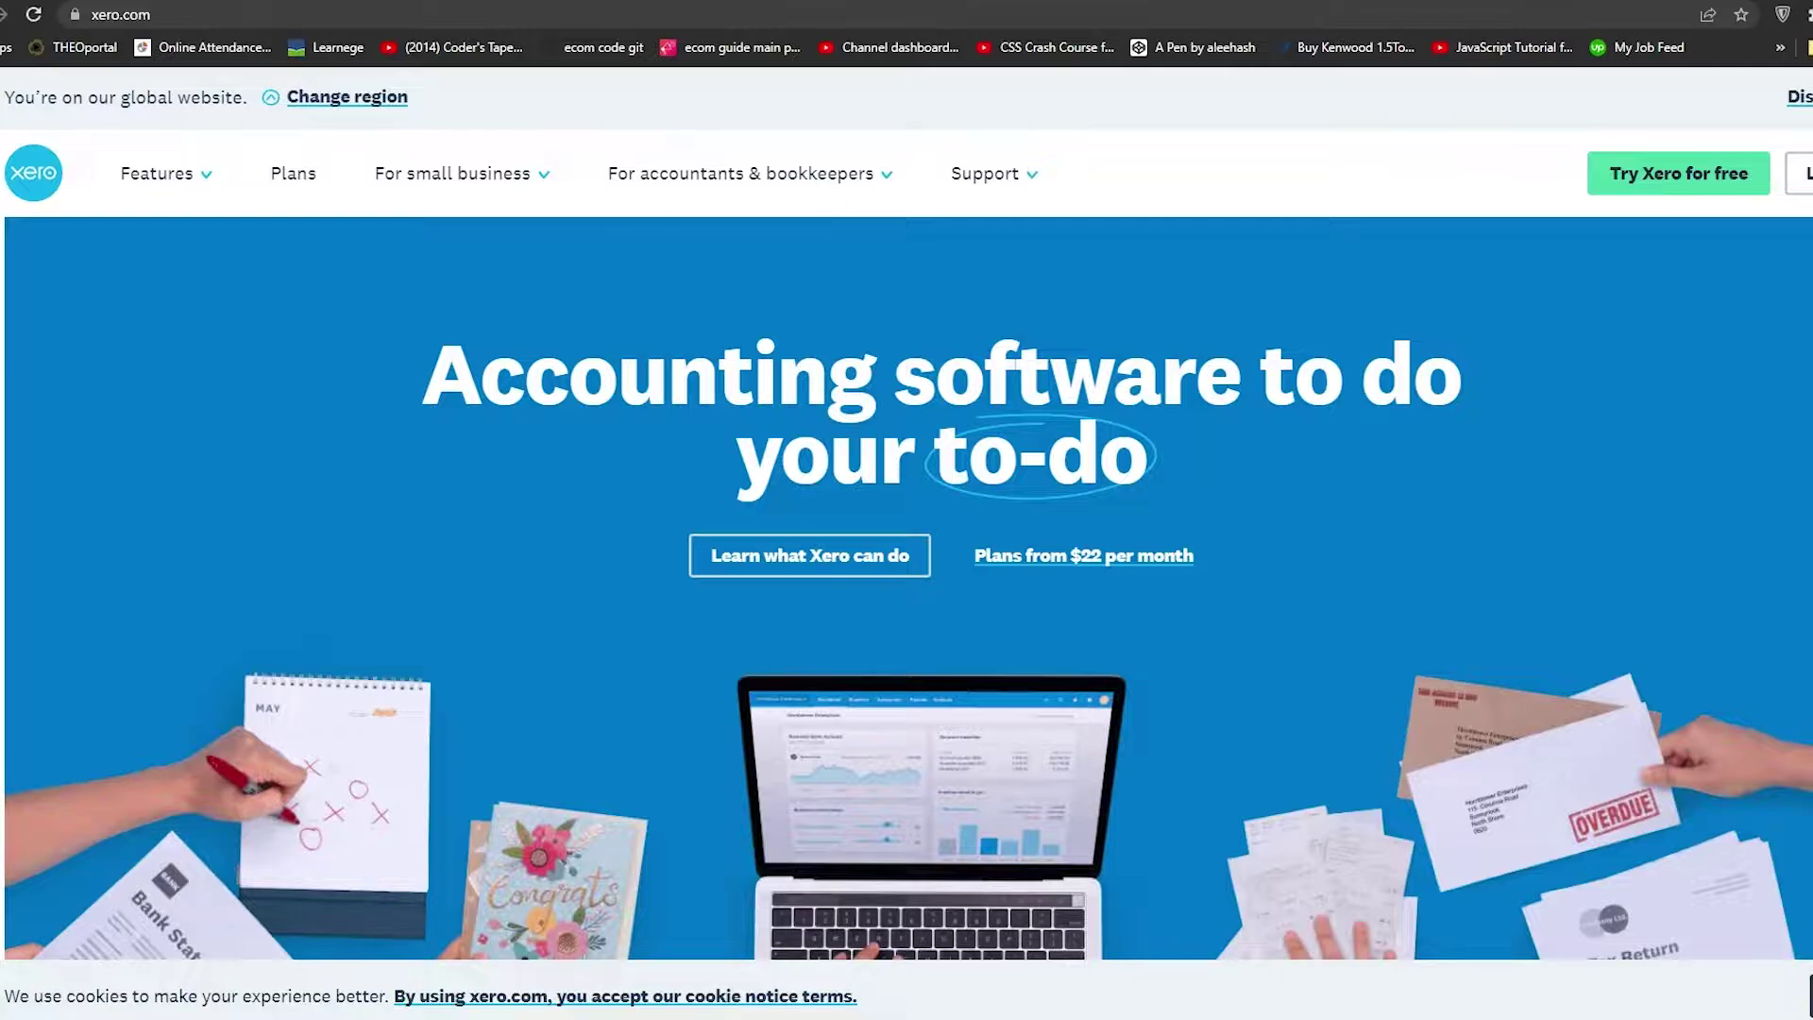
Scroll down through the xero.com home page.
scroll(1128, 354, "down", 4)
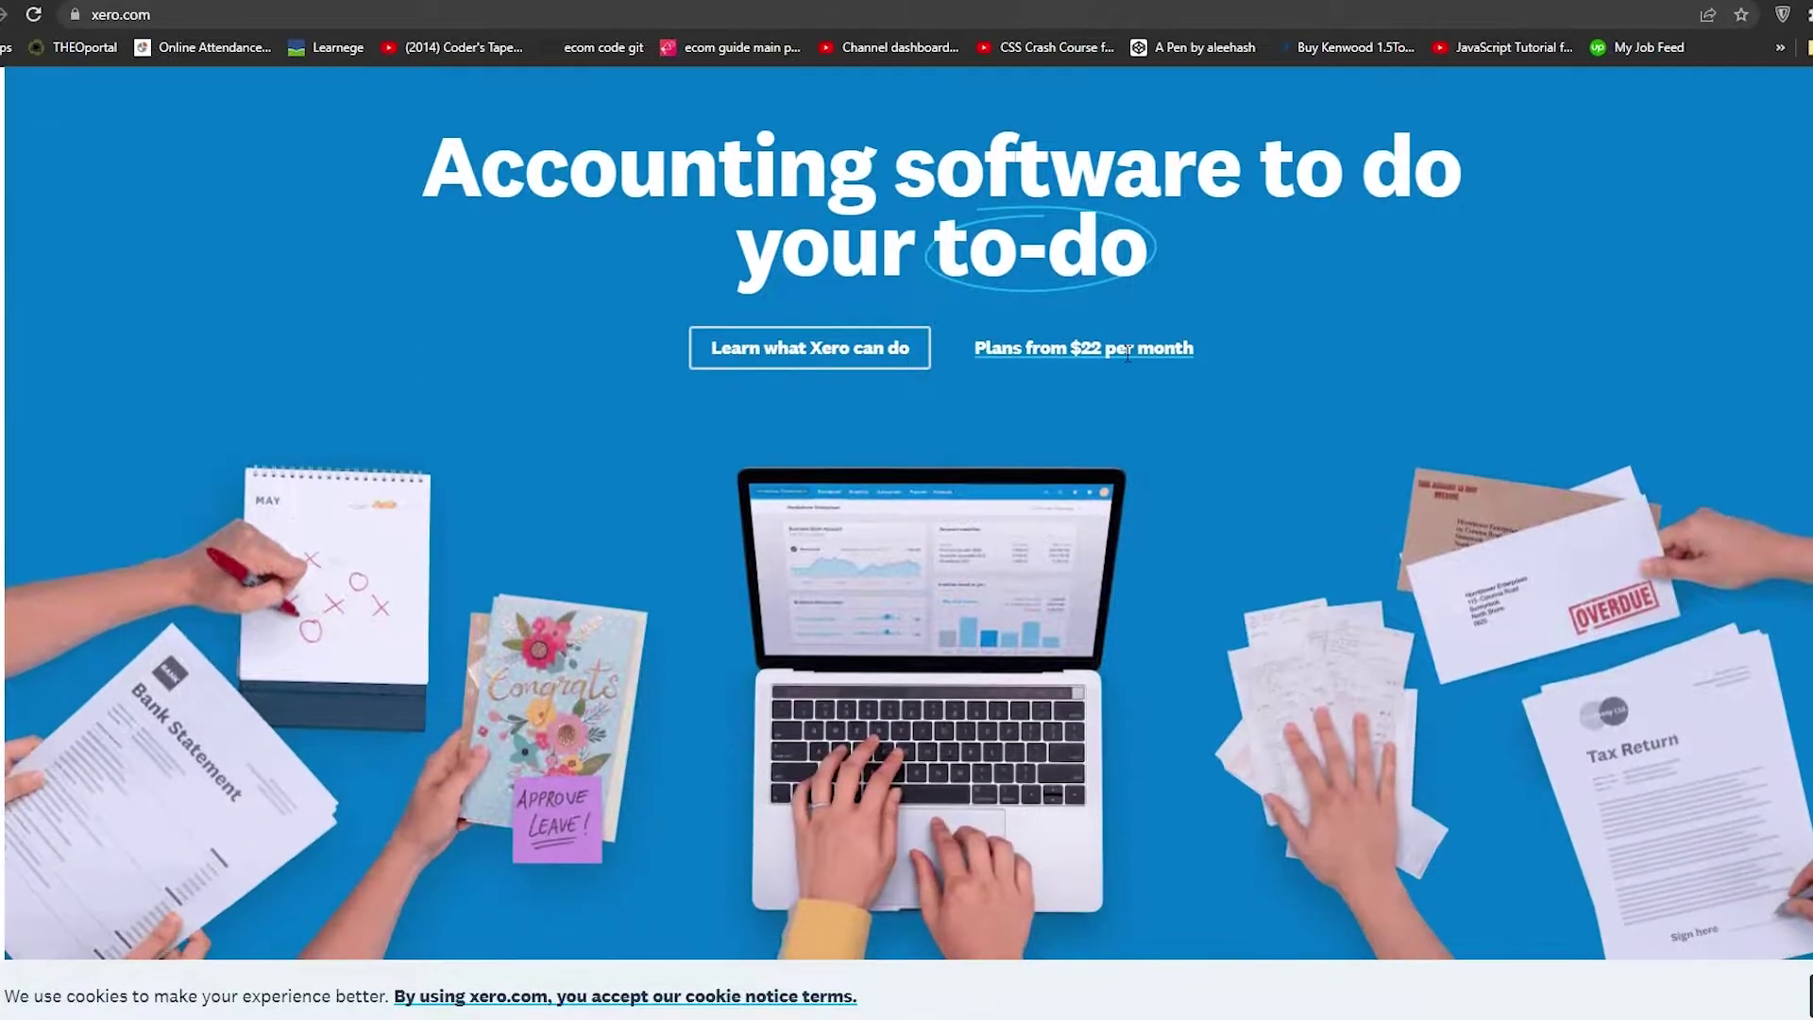
scroll(1128, 354, "down", 9)
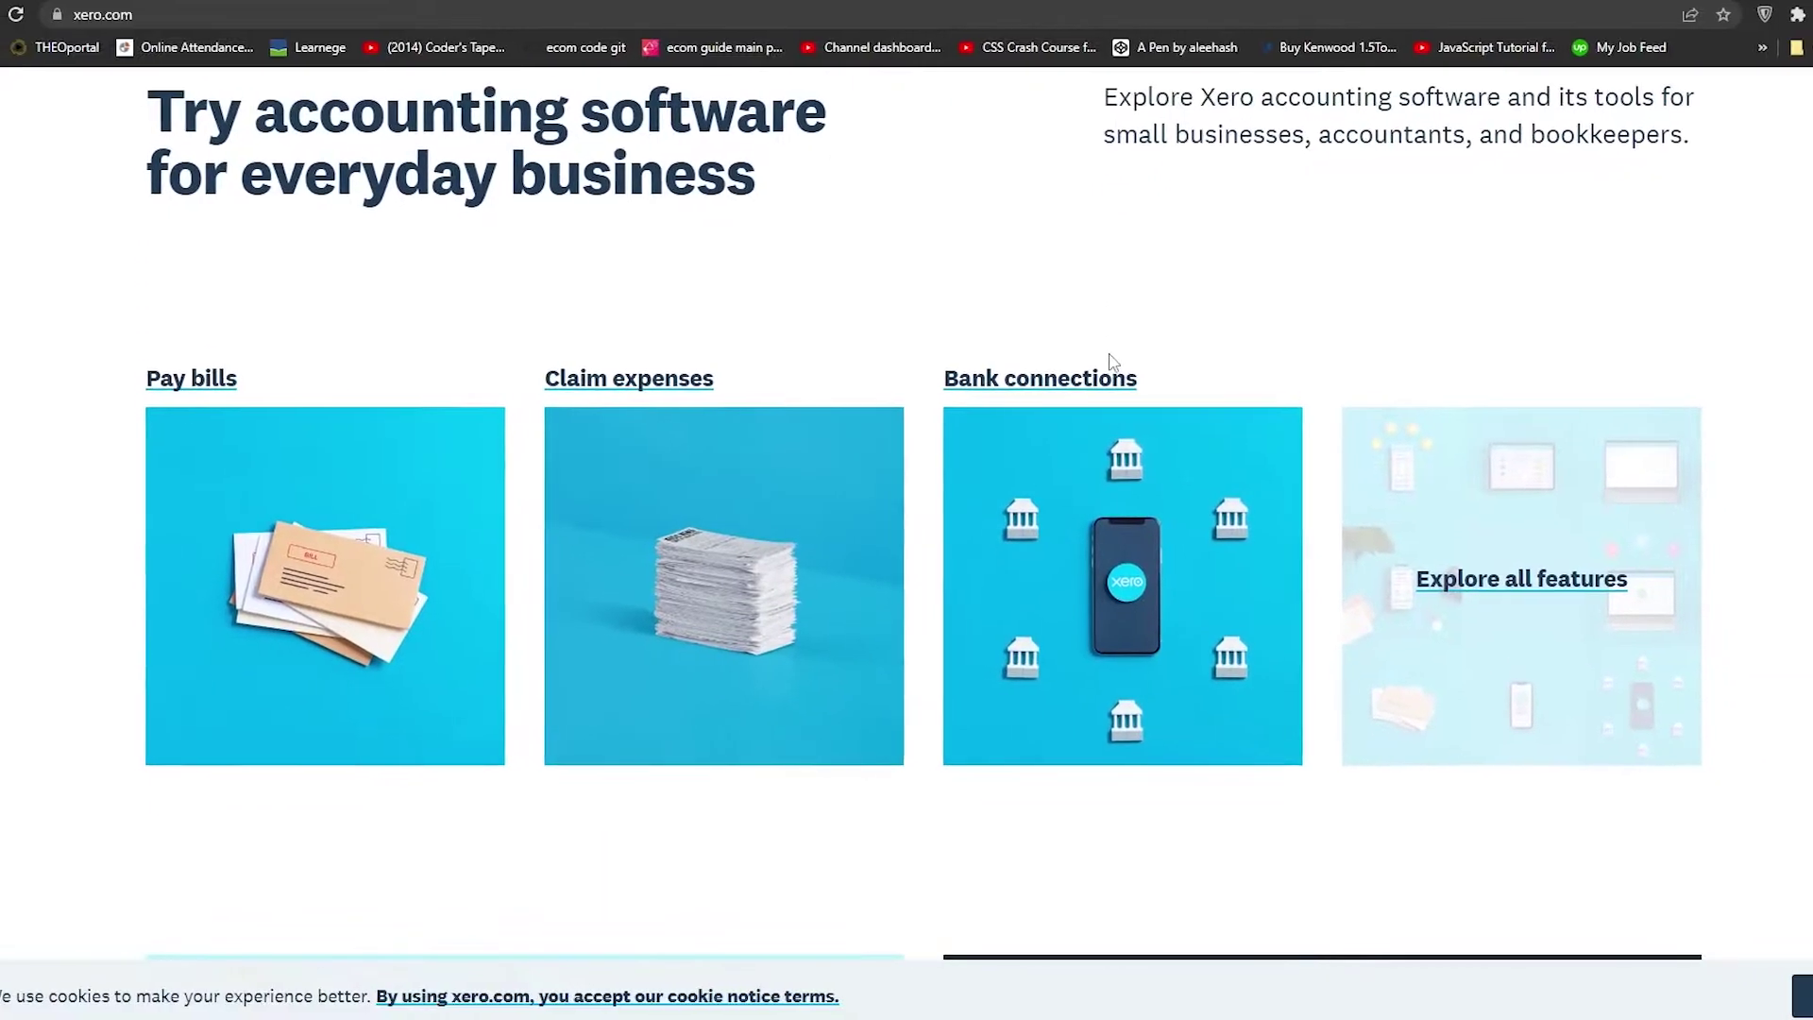
scroll(1096, 362, "down", 1)
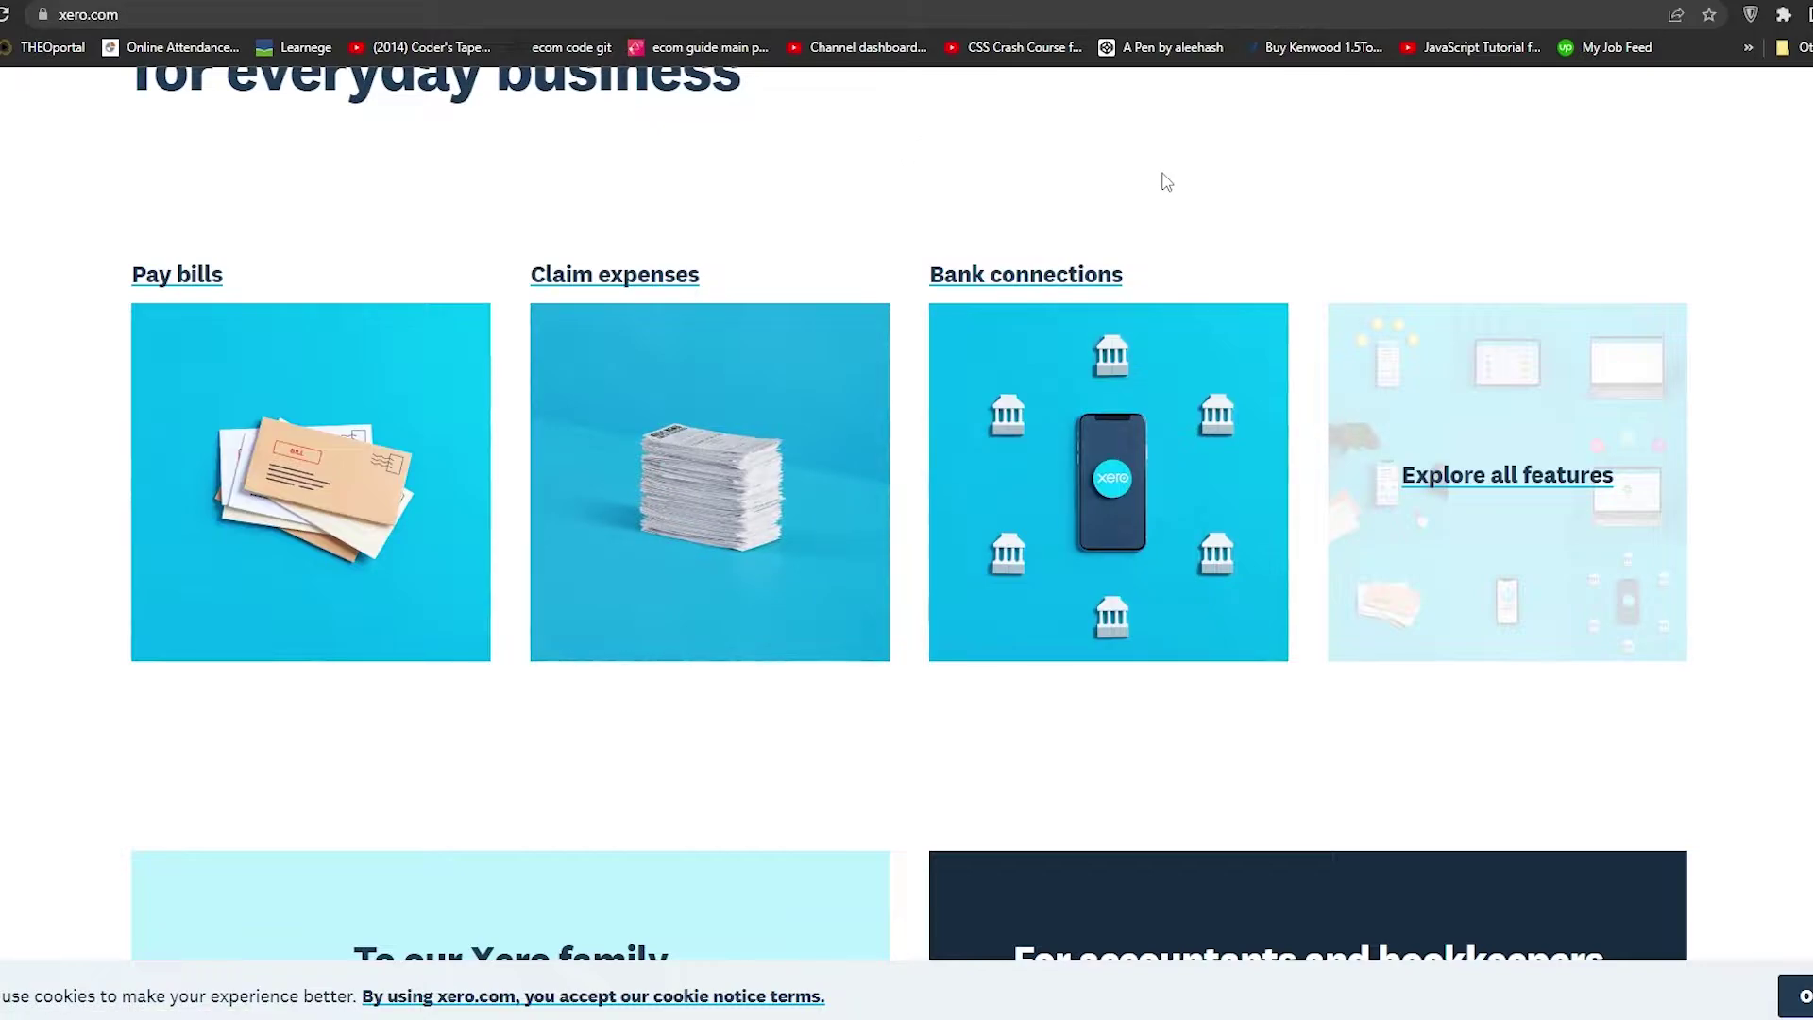
scroll(1243, 150, "down", 3)
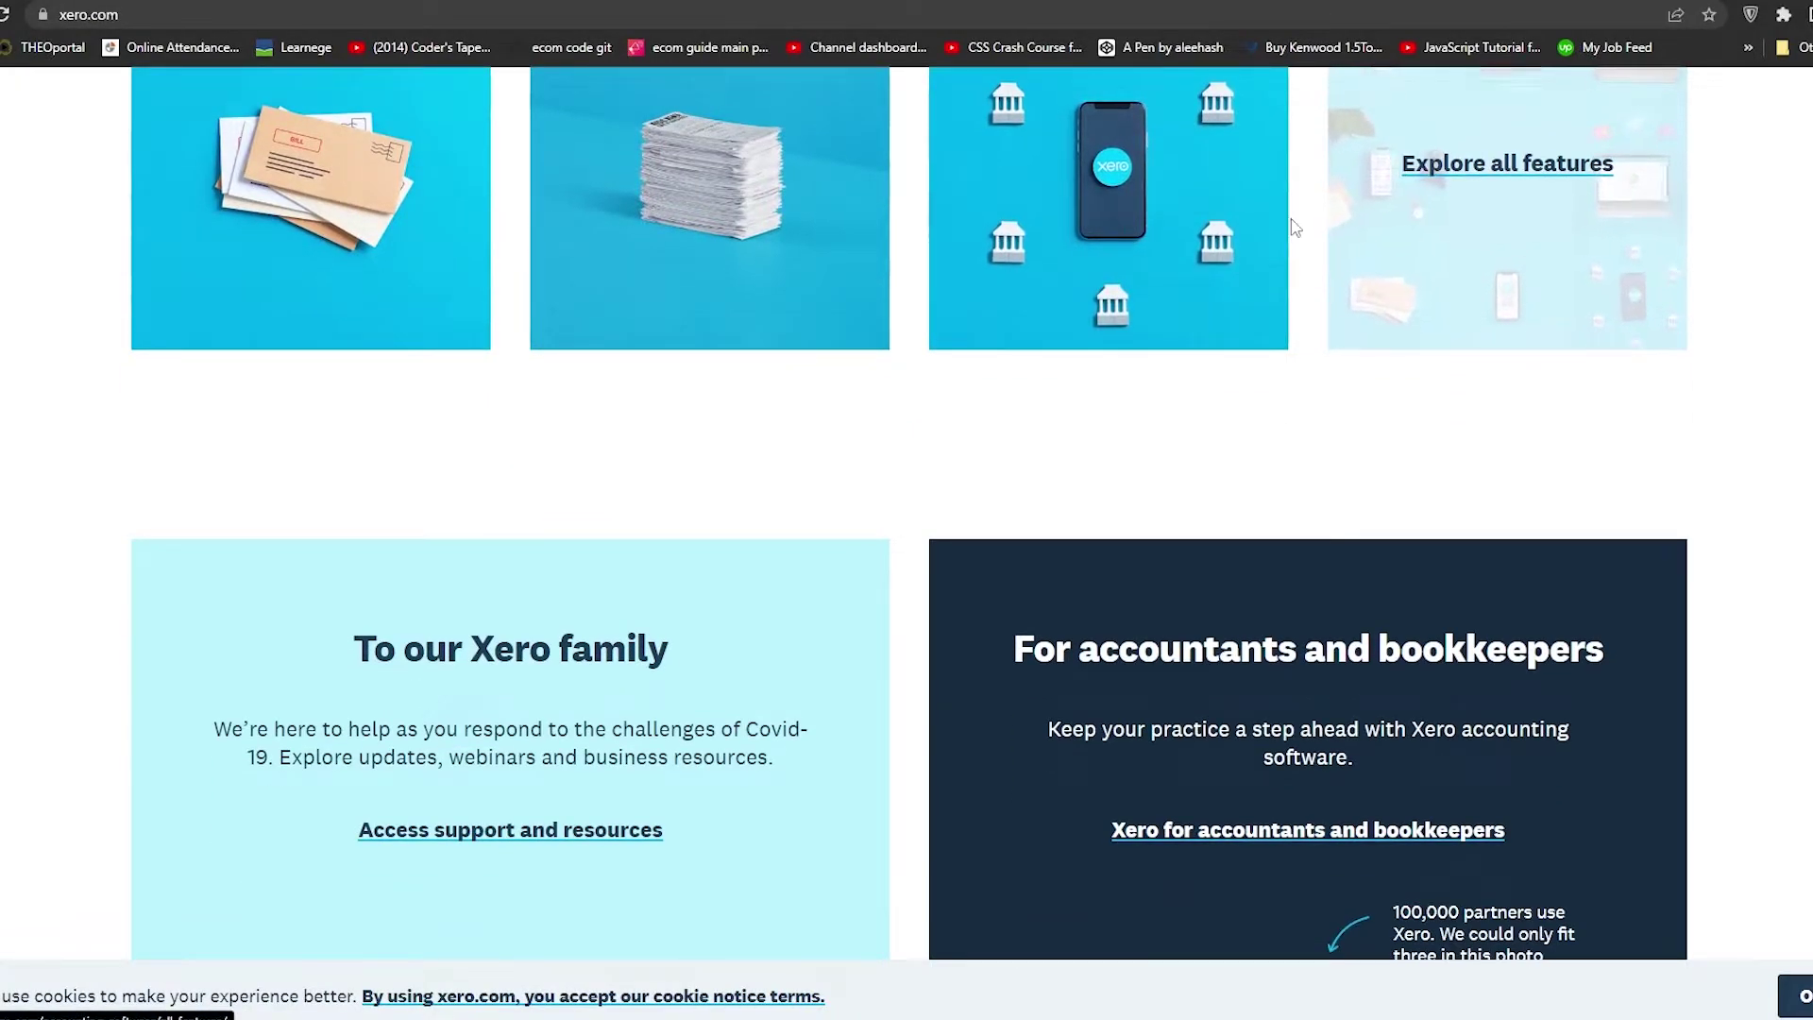
scroll(1292, 236, "down", 4)
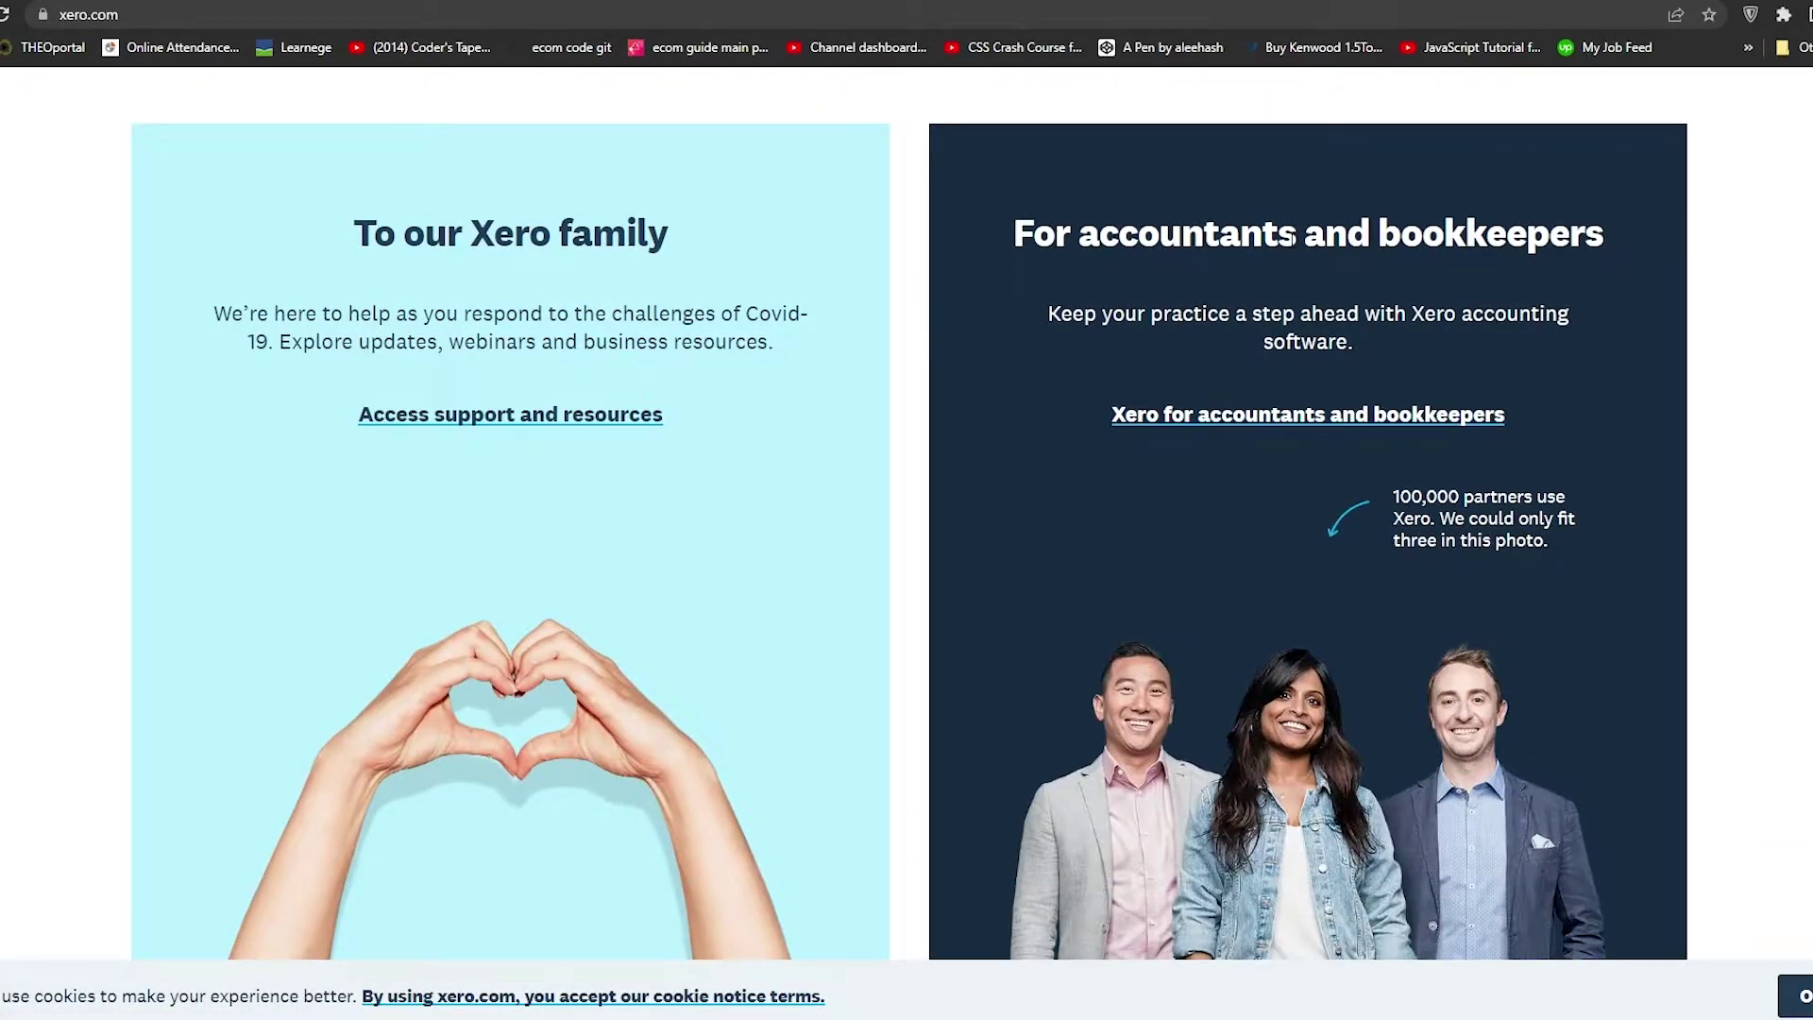
scroll(1292, 238, "down", 7)
scroll(1290, 240, "down", 5)
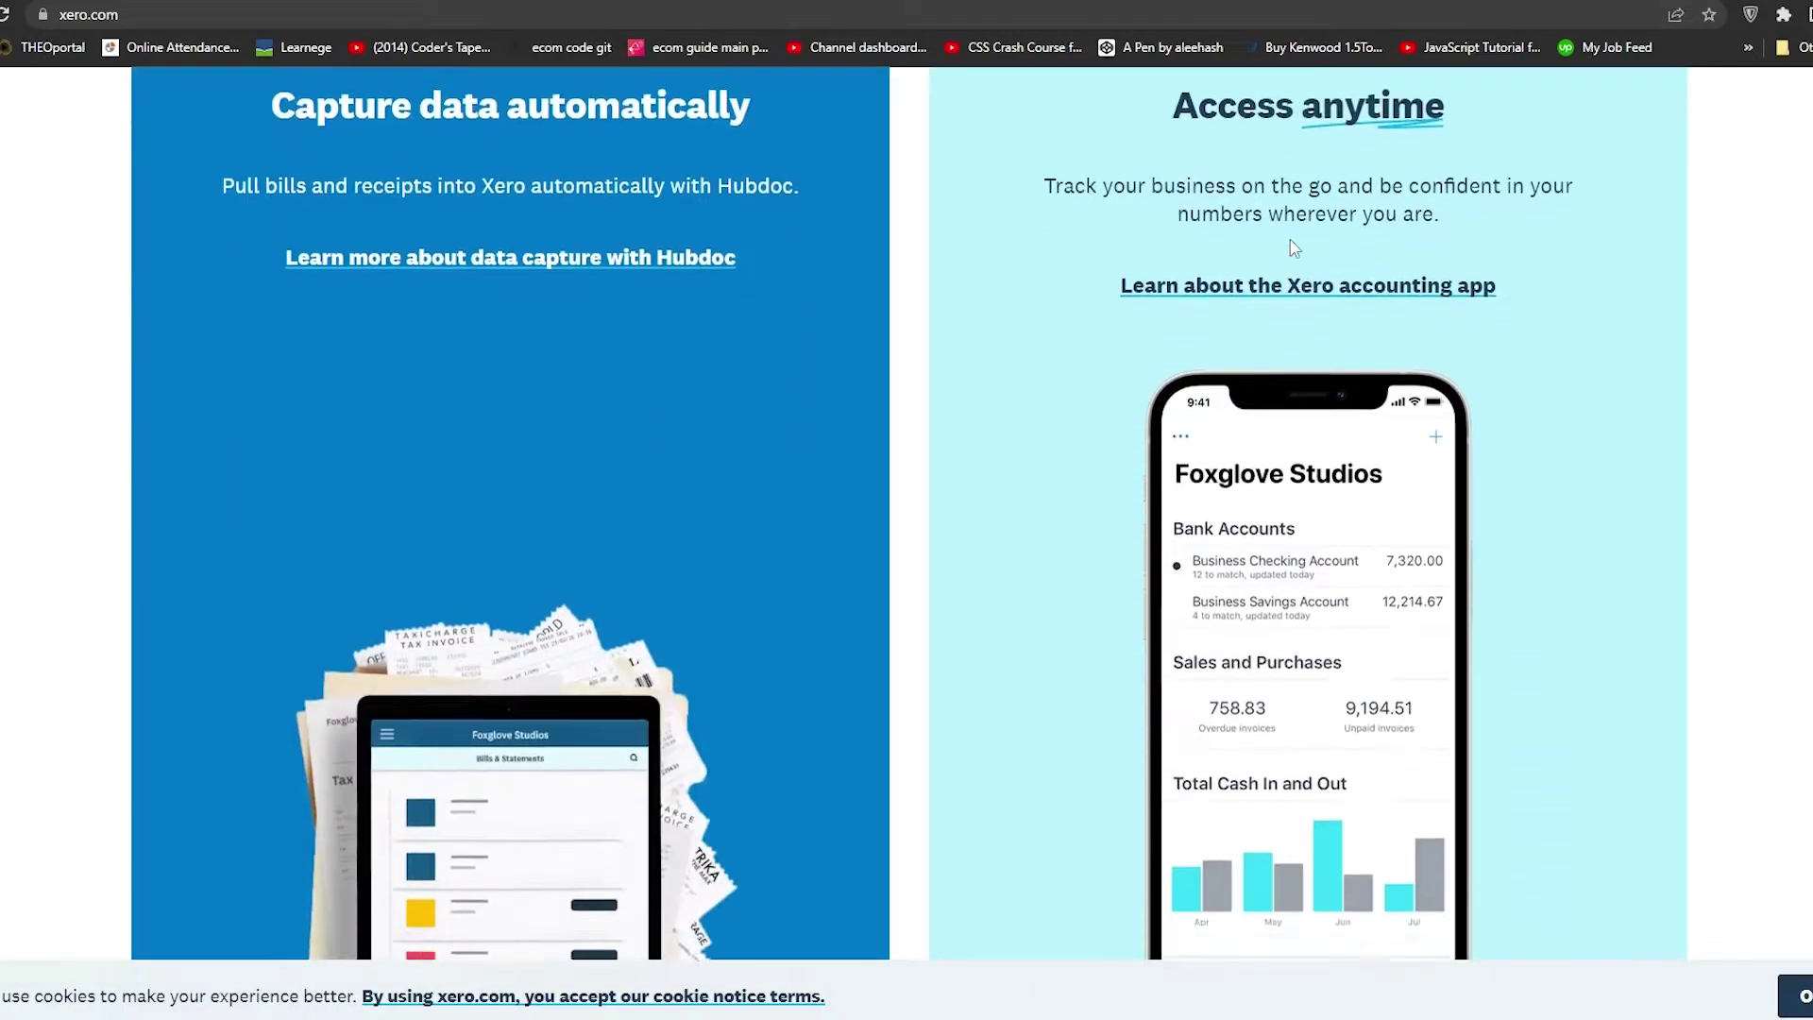
scroll(1290, 240, "up", 4)
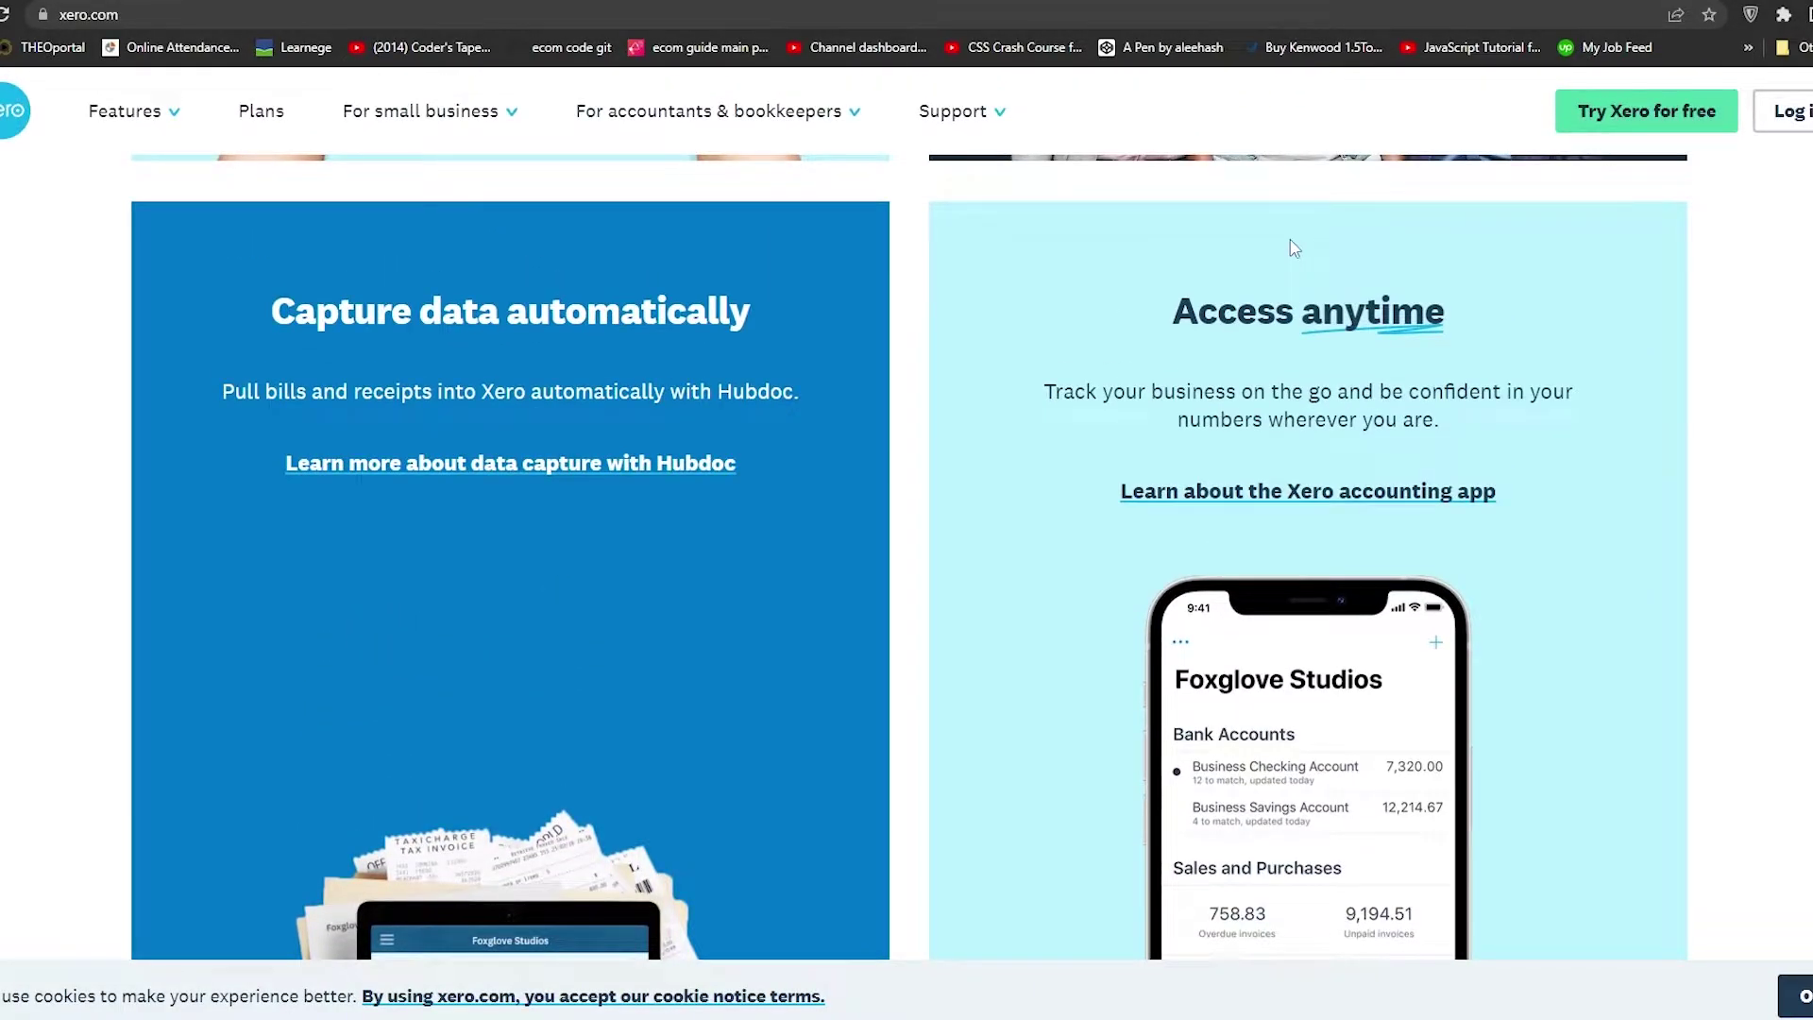
scroll(1294, 247, "down", 9)
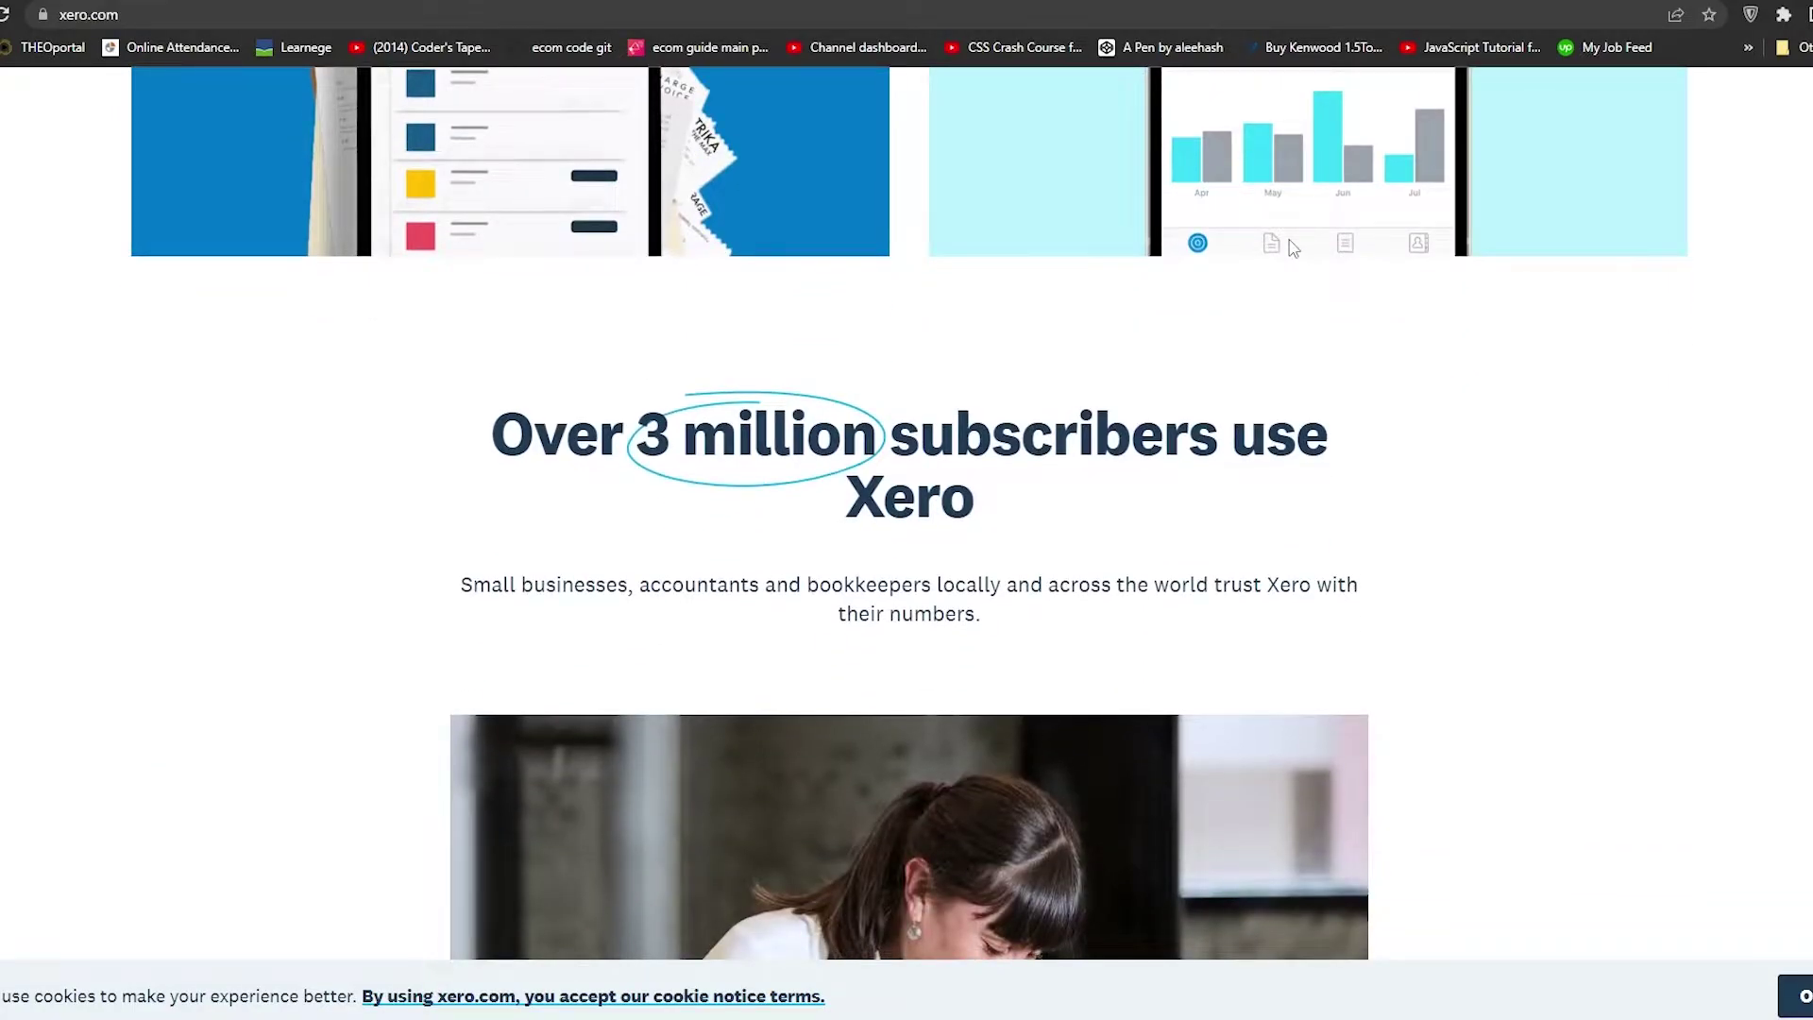
scroll(1294, 247, "down", 4)
scroll(1294, 248, "down", 5)
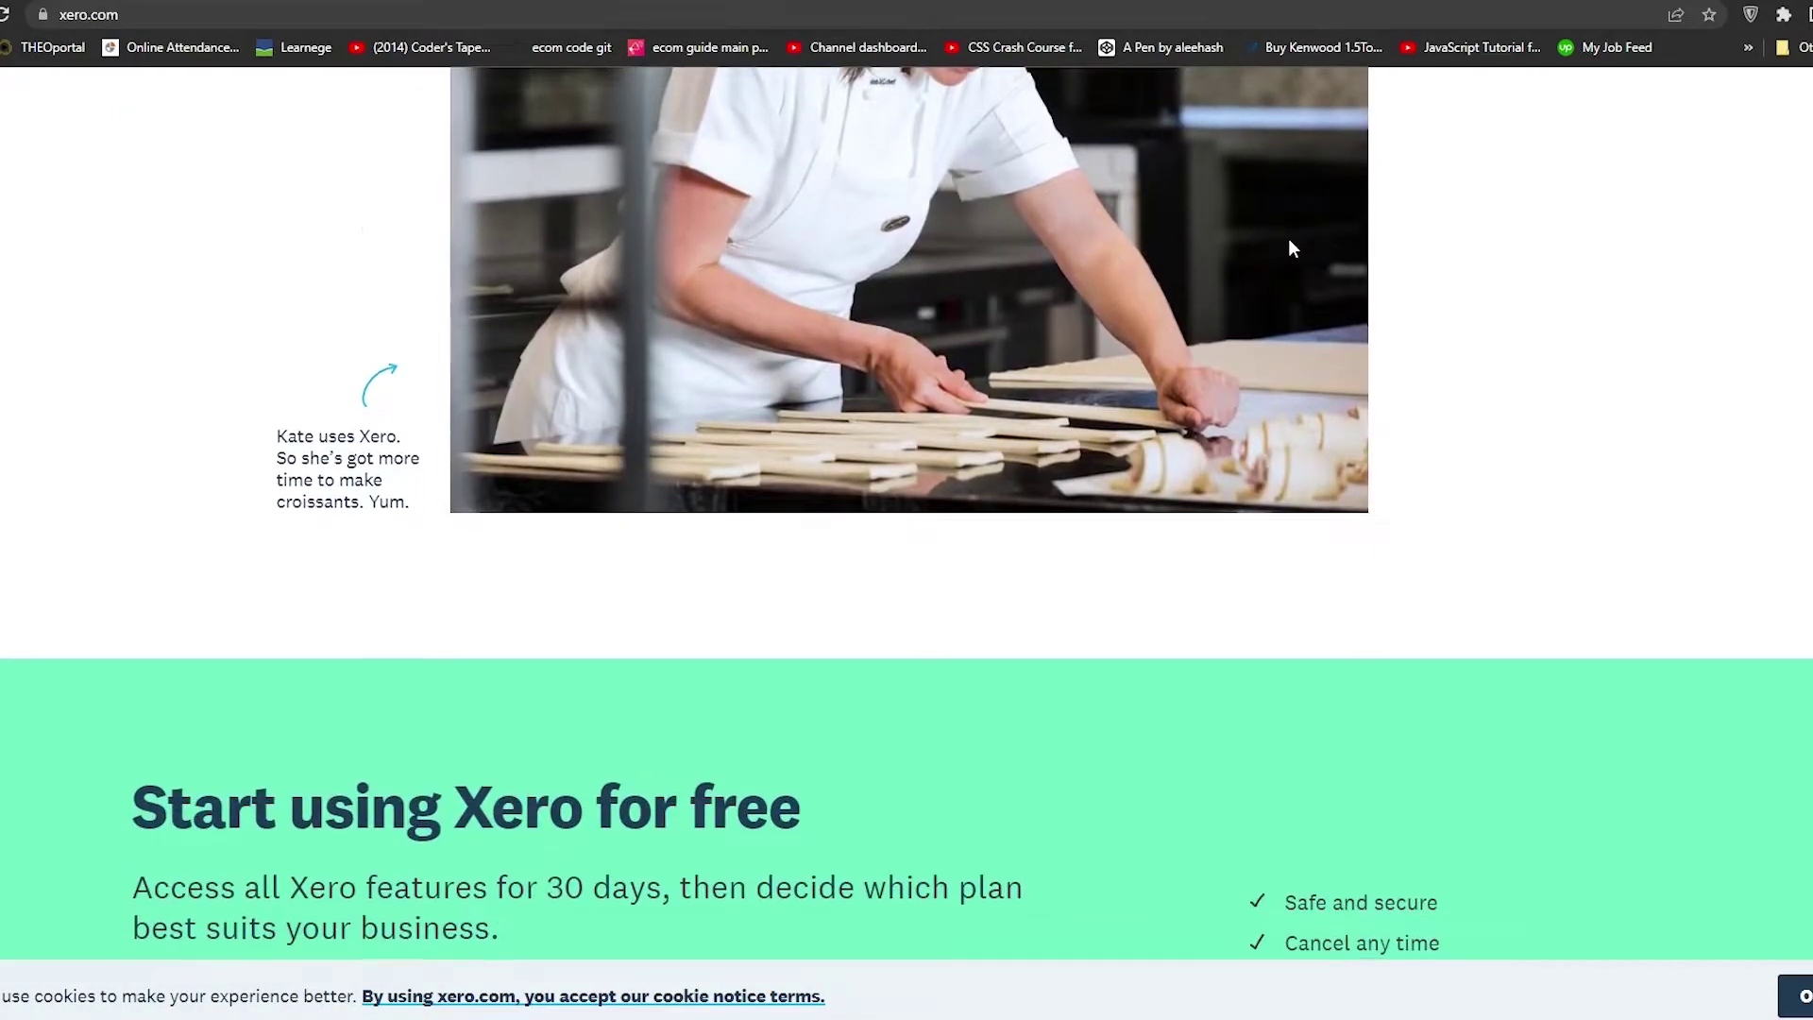
scroll(1288, 247, "down", 3)
scroll(1008, 640, "down", 4)
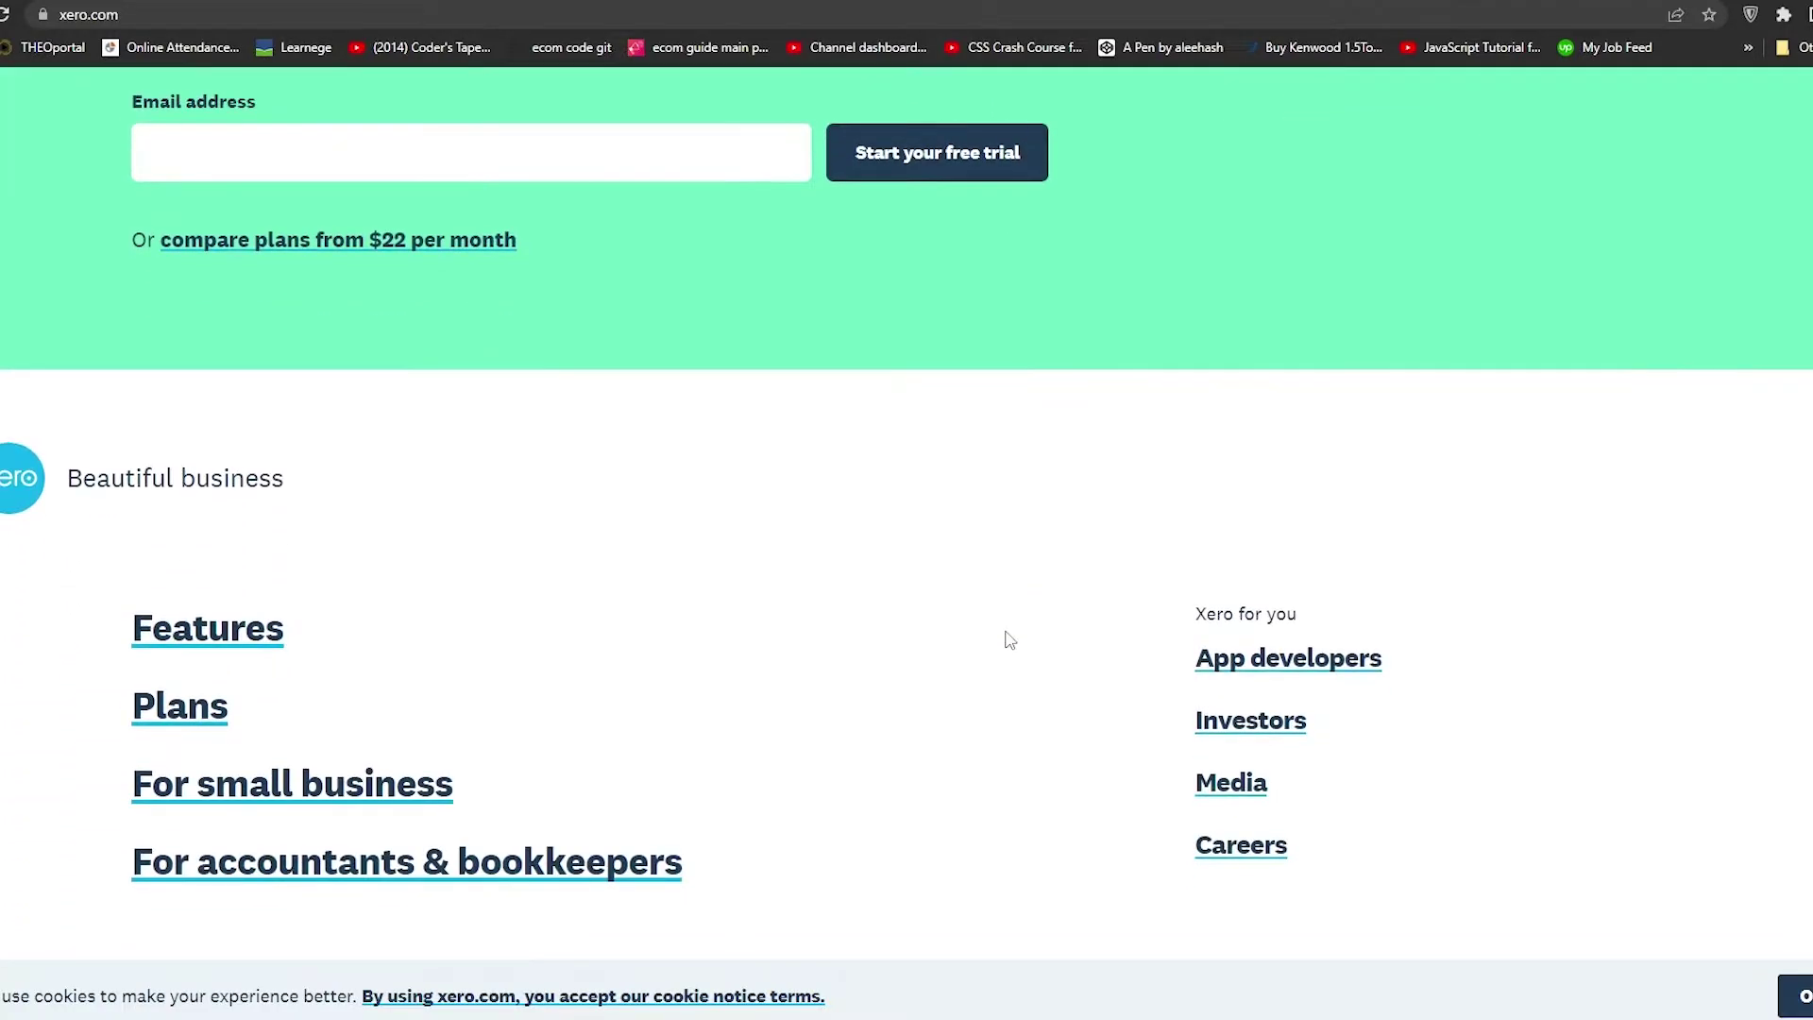
scroll(1009, 639, "down", 2)
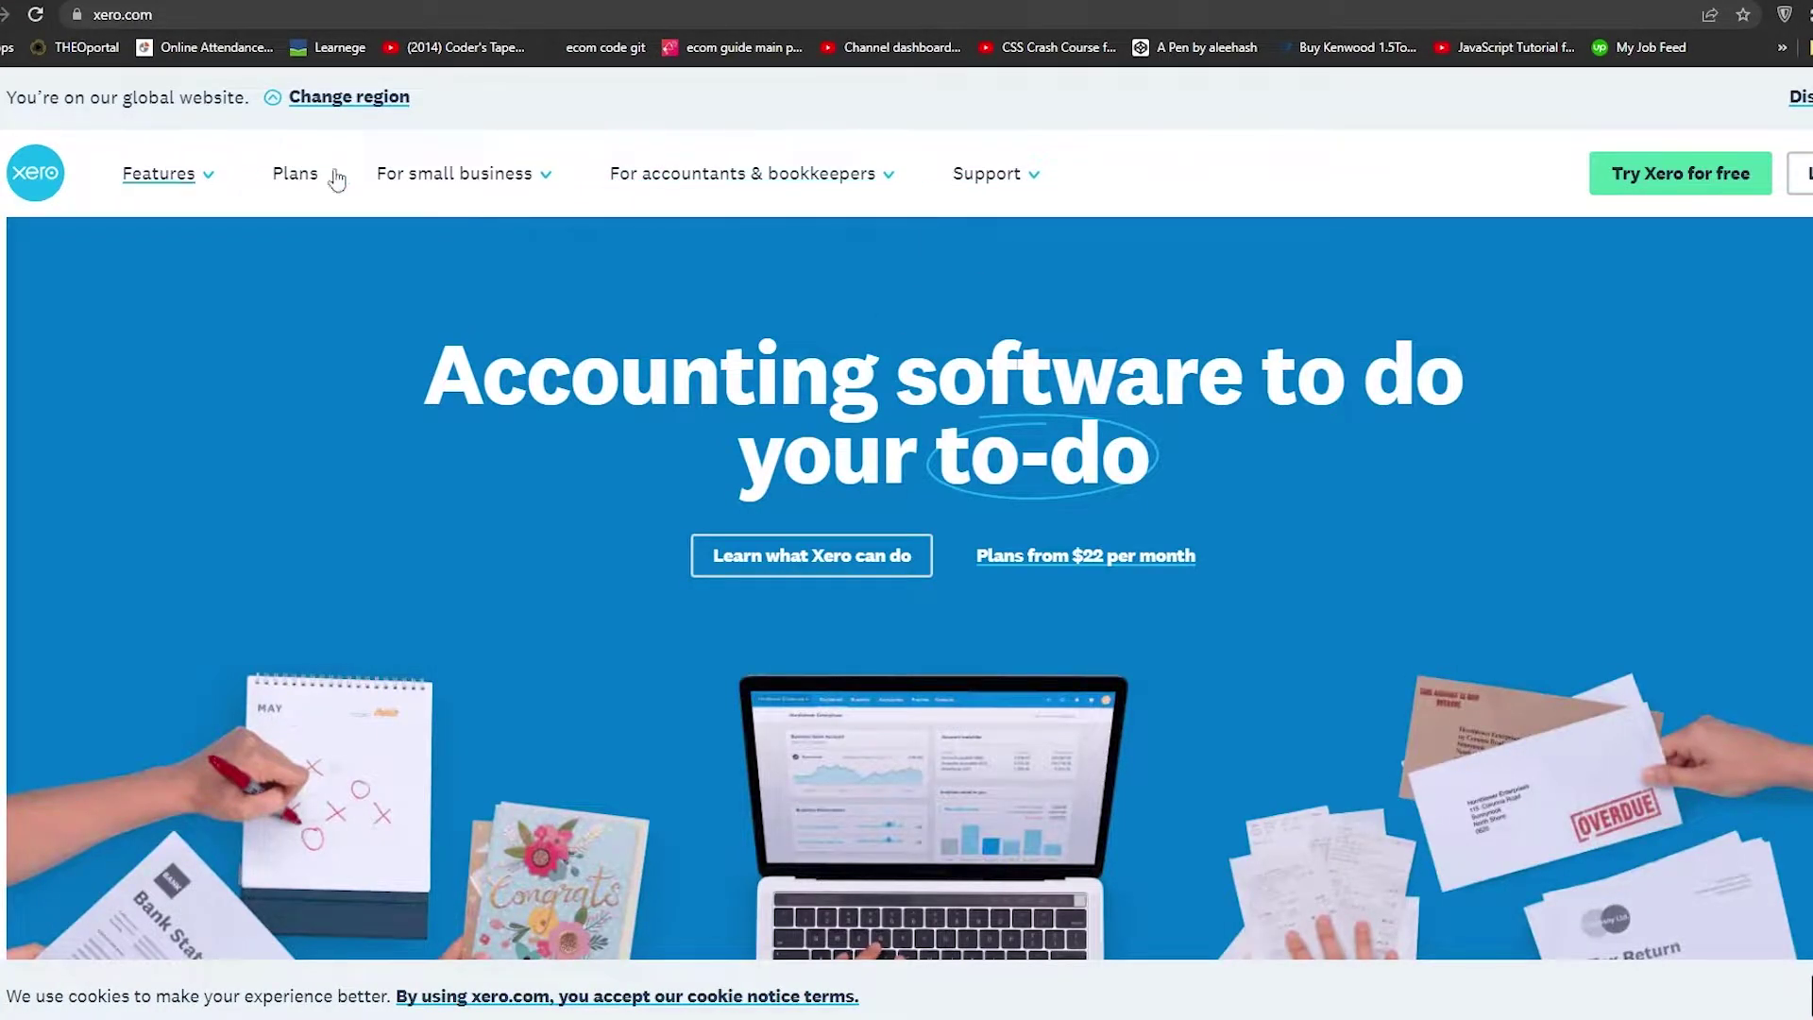
Browse the Features, For accountants & bookkeepers, and For small business menus.
left_click(202, 184)
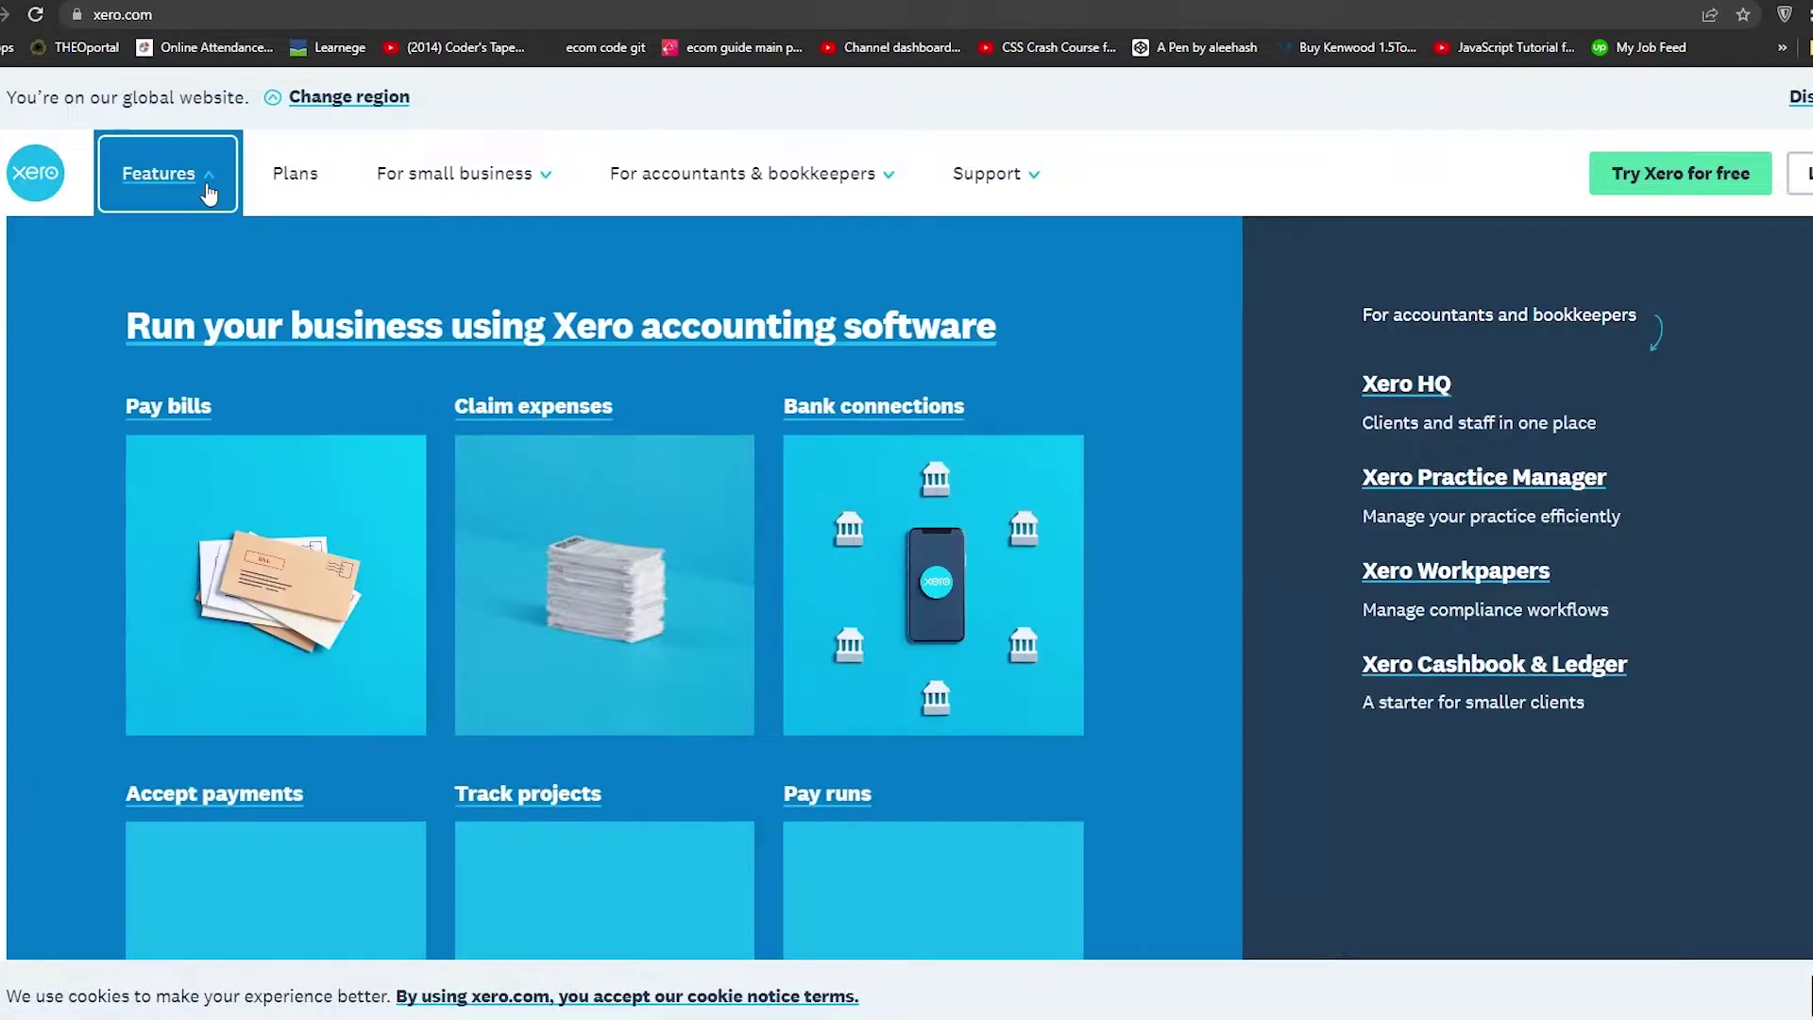
scroll(459, 565, "down", 7)
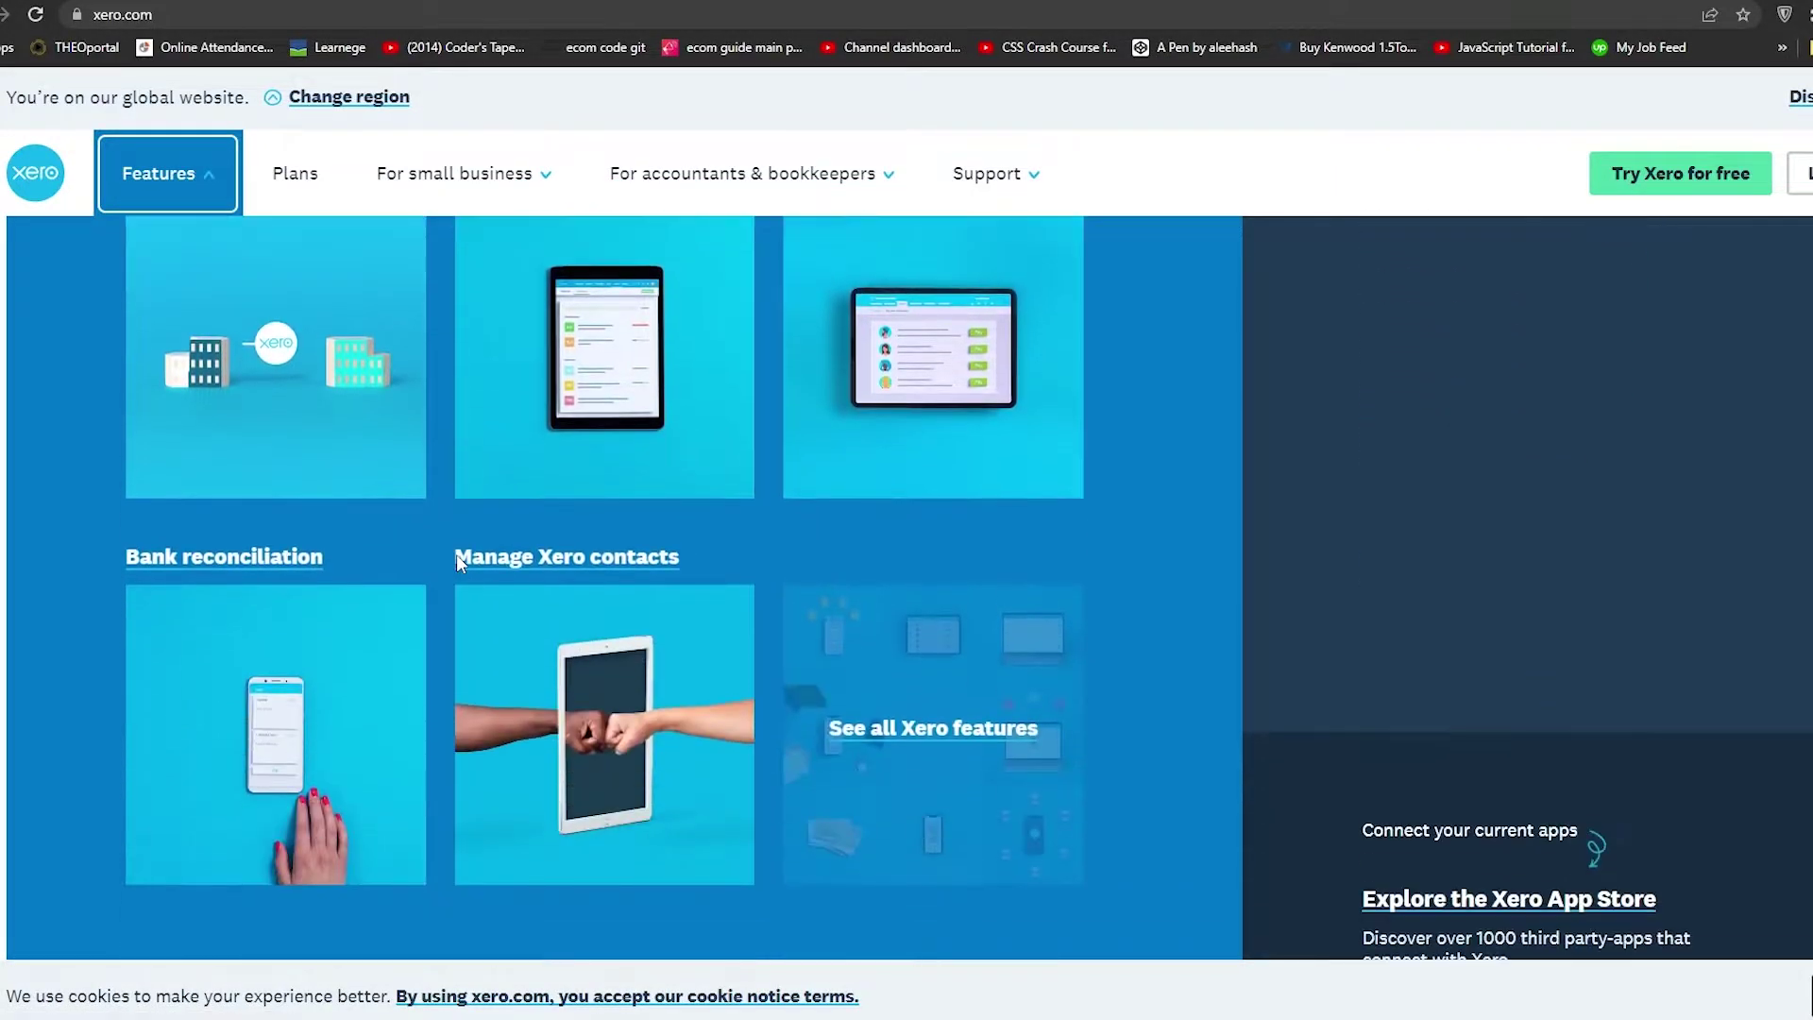
scroll(459, 565, "up", 3)
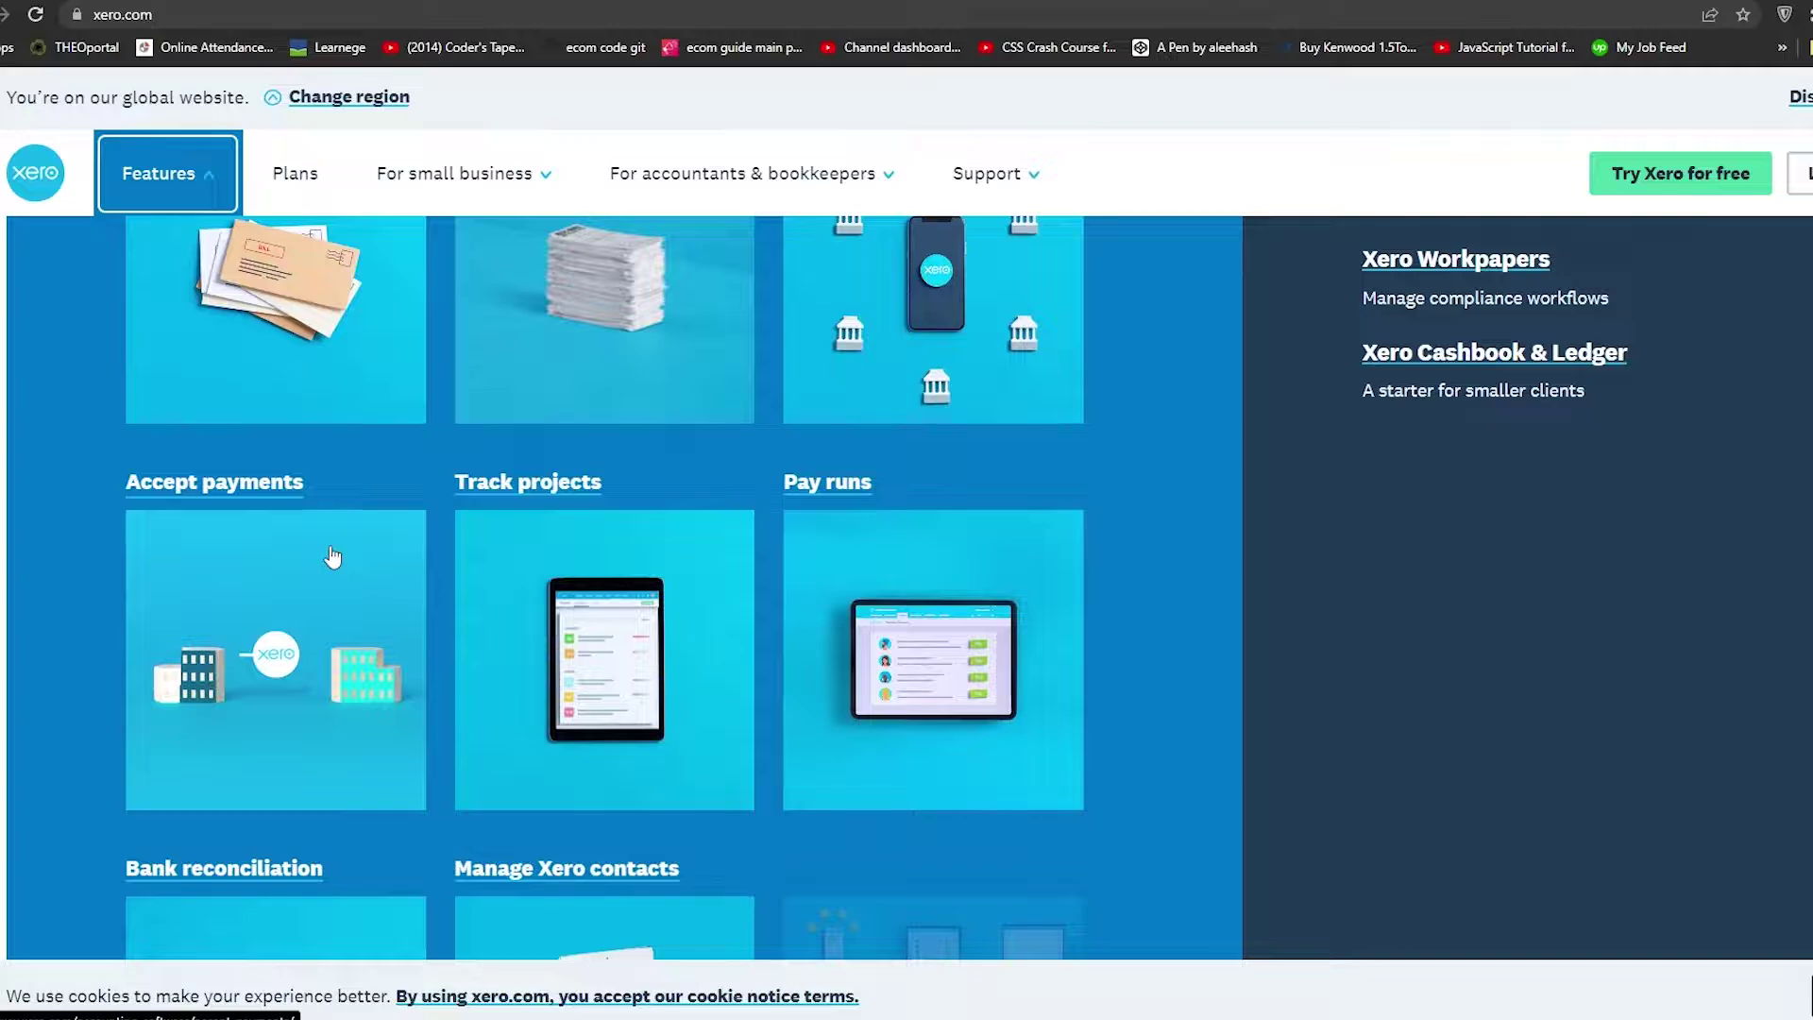
scroll(689, 660, "down", 3)
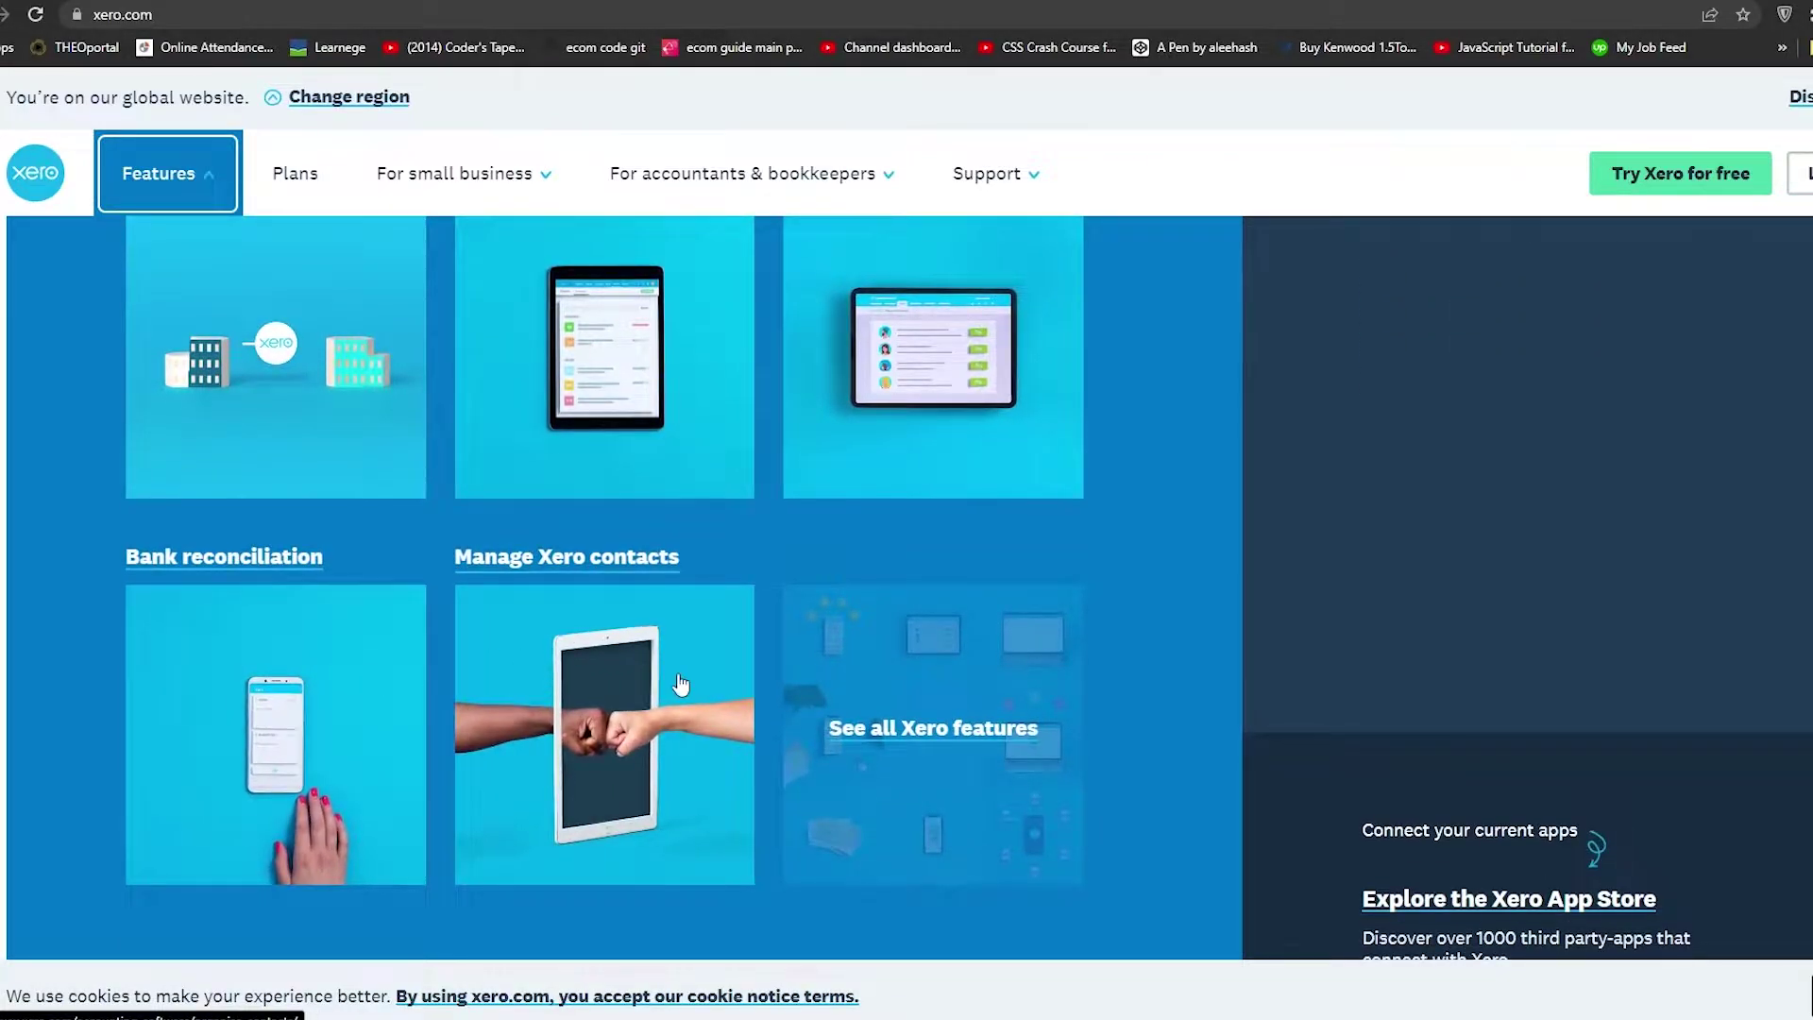
scroll(680, 683, "up", 3)
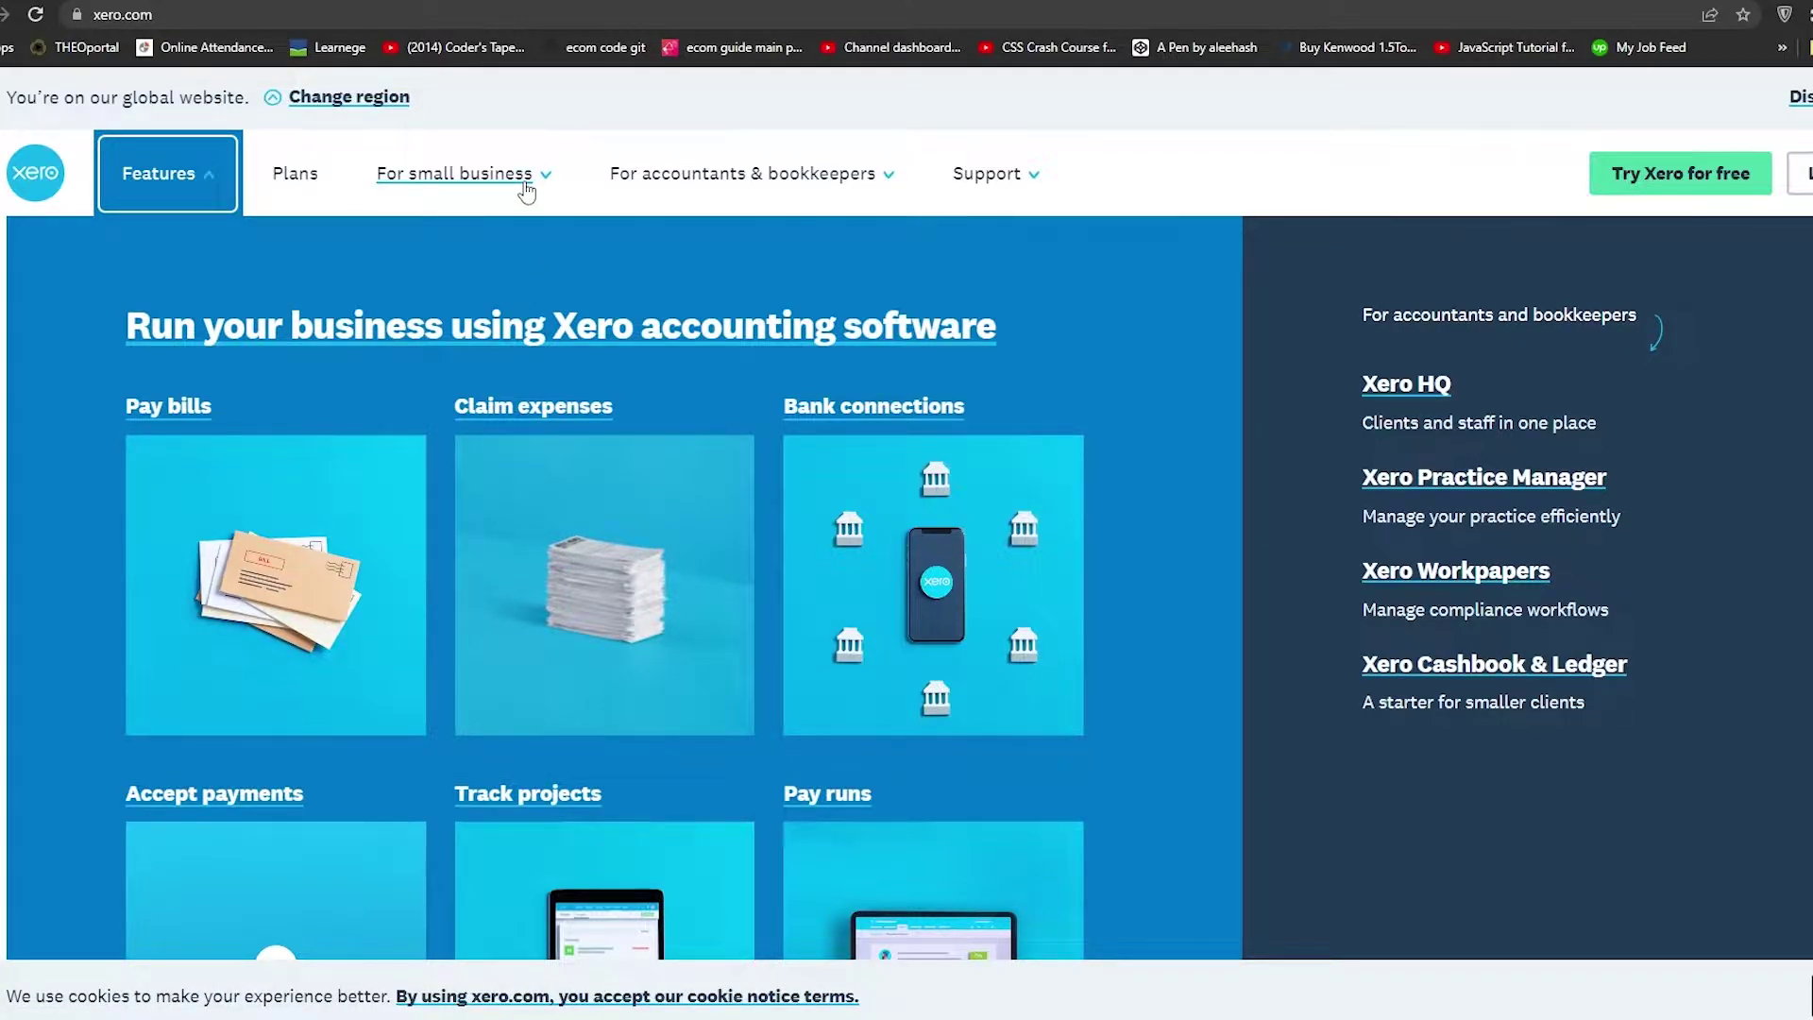
left_click(811, 194)
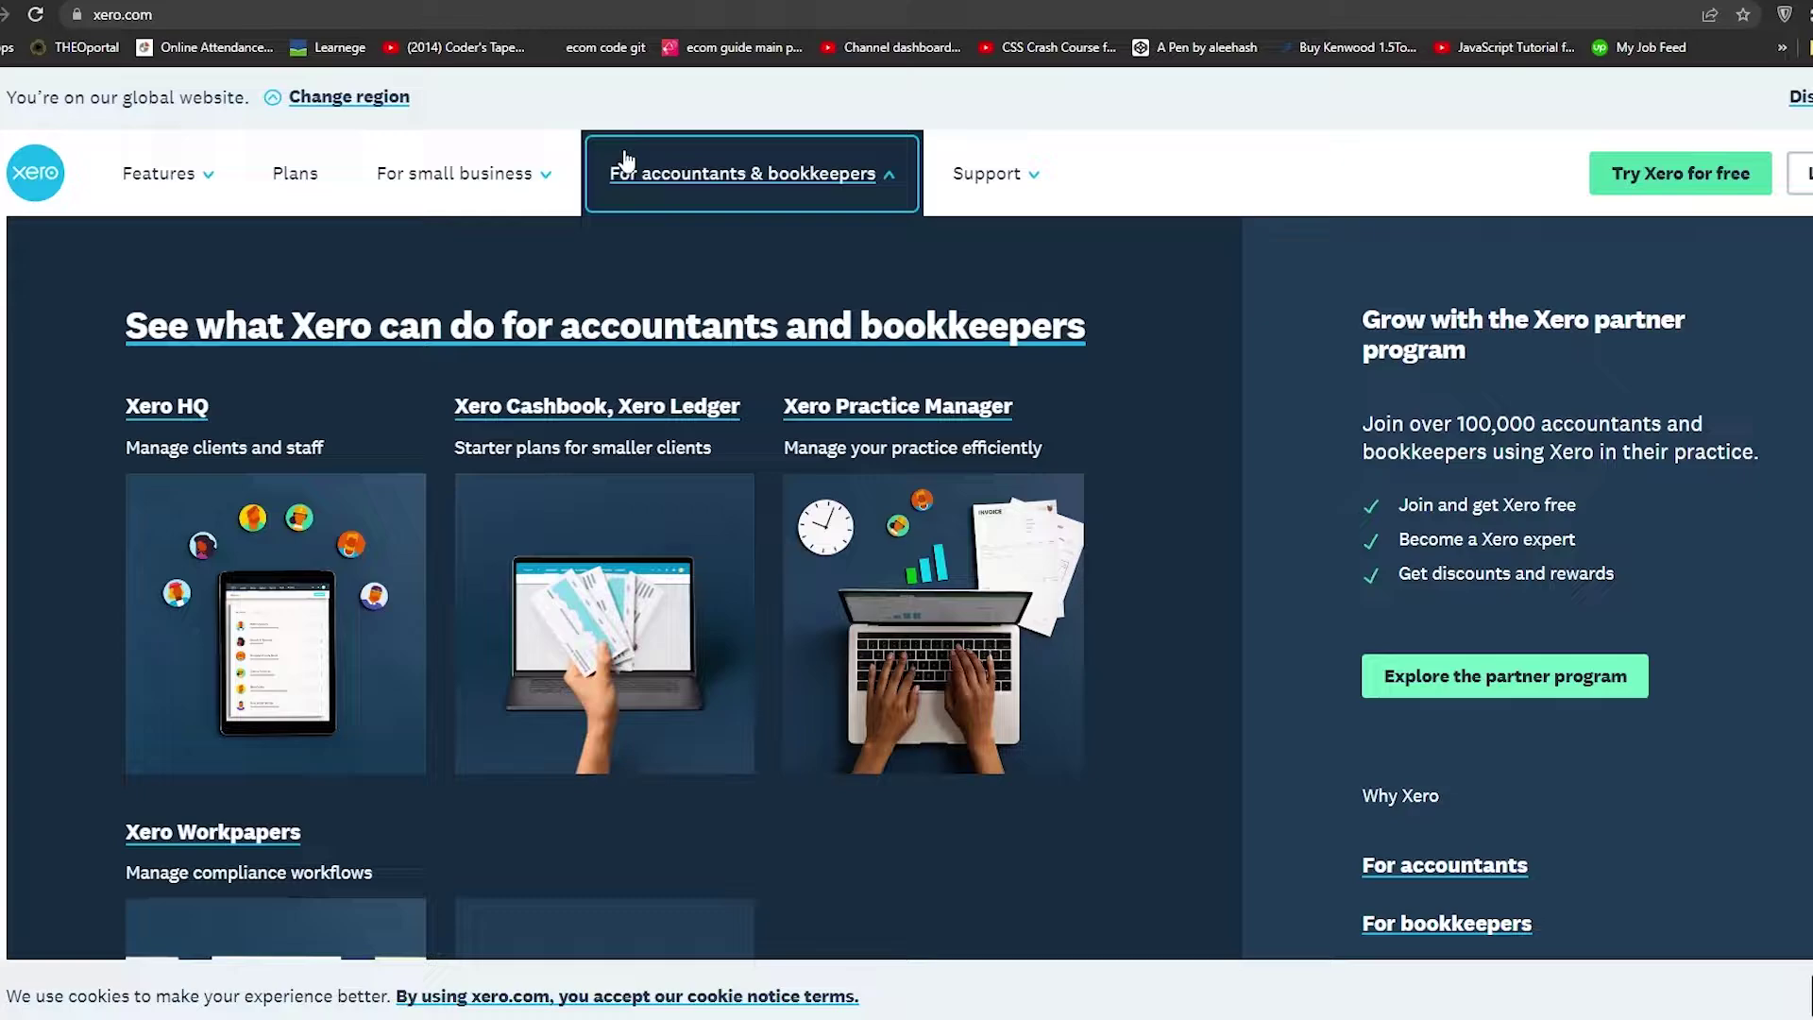
left_click(499, 183)
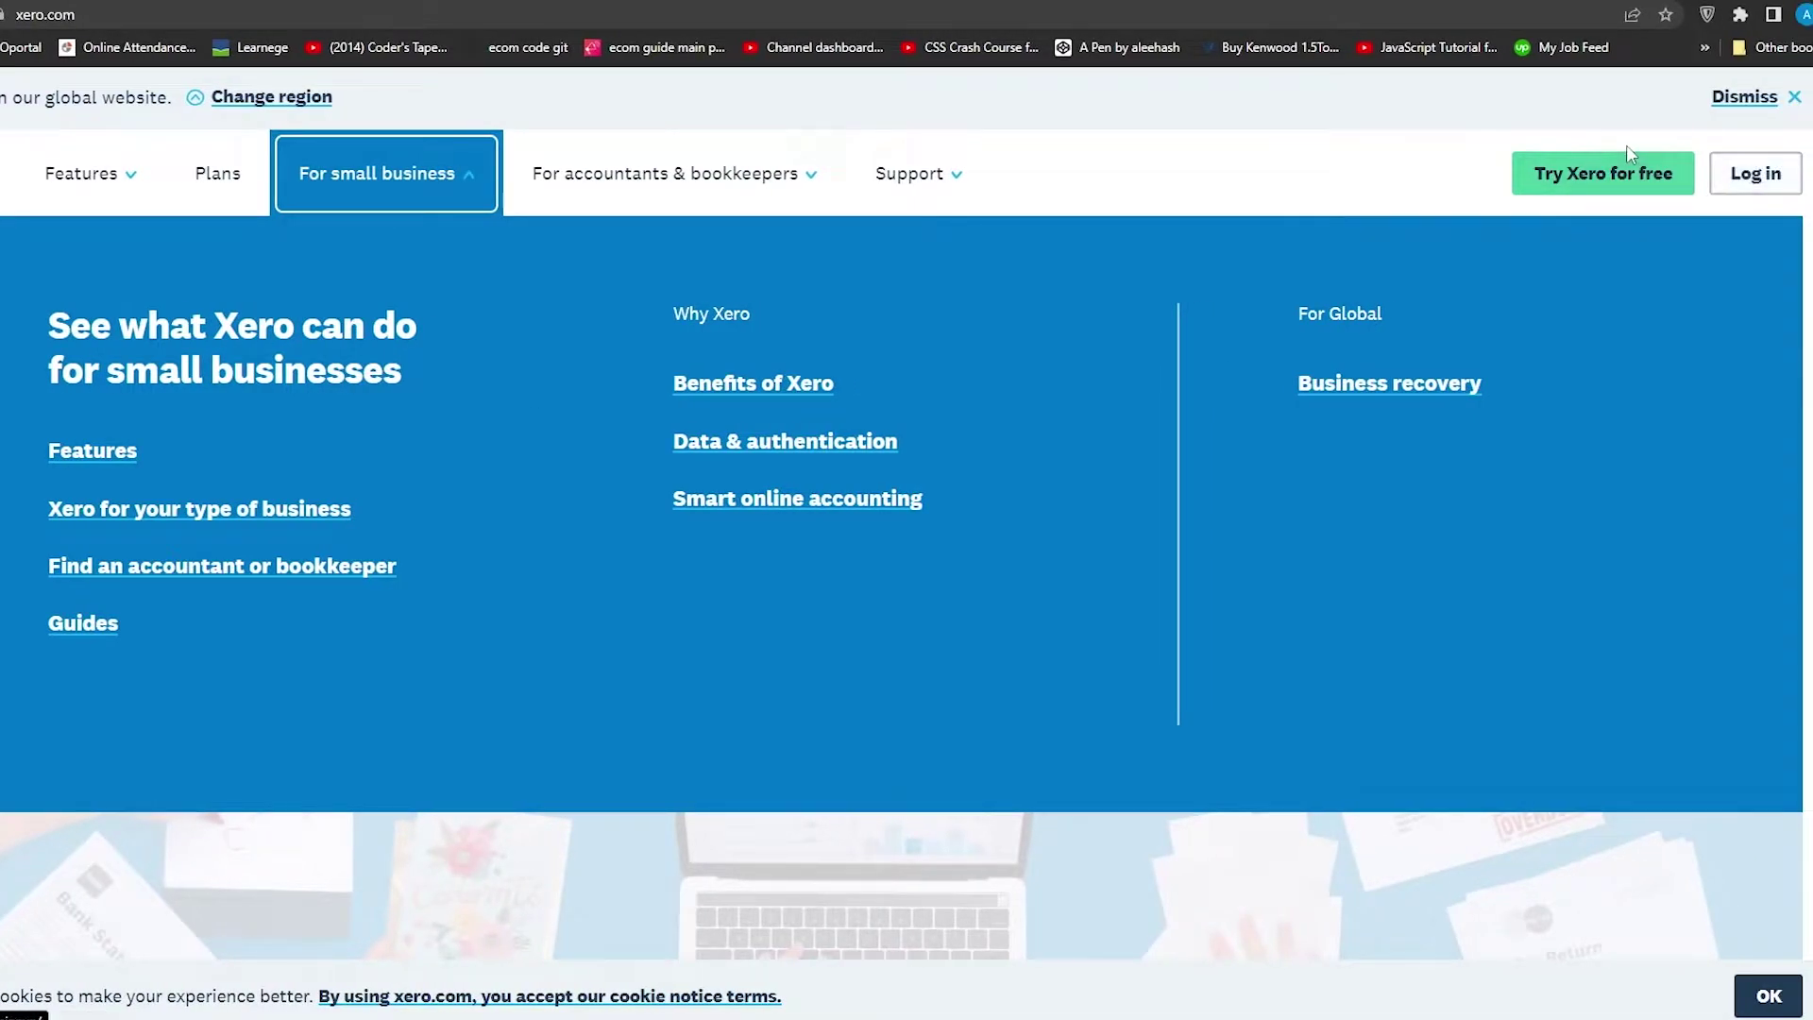
Open the Try Xero for free sign-up form and check its Location country list.
left_click(1631, 188)
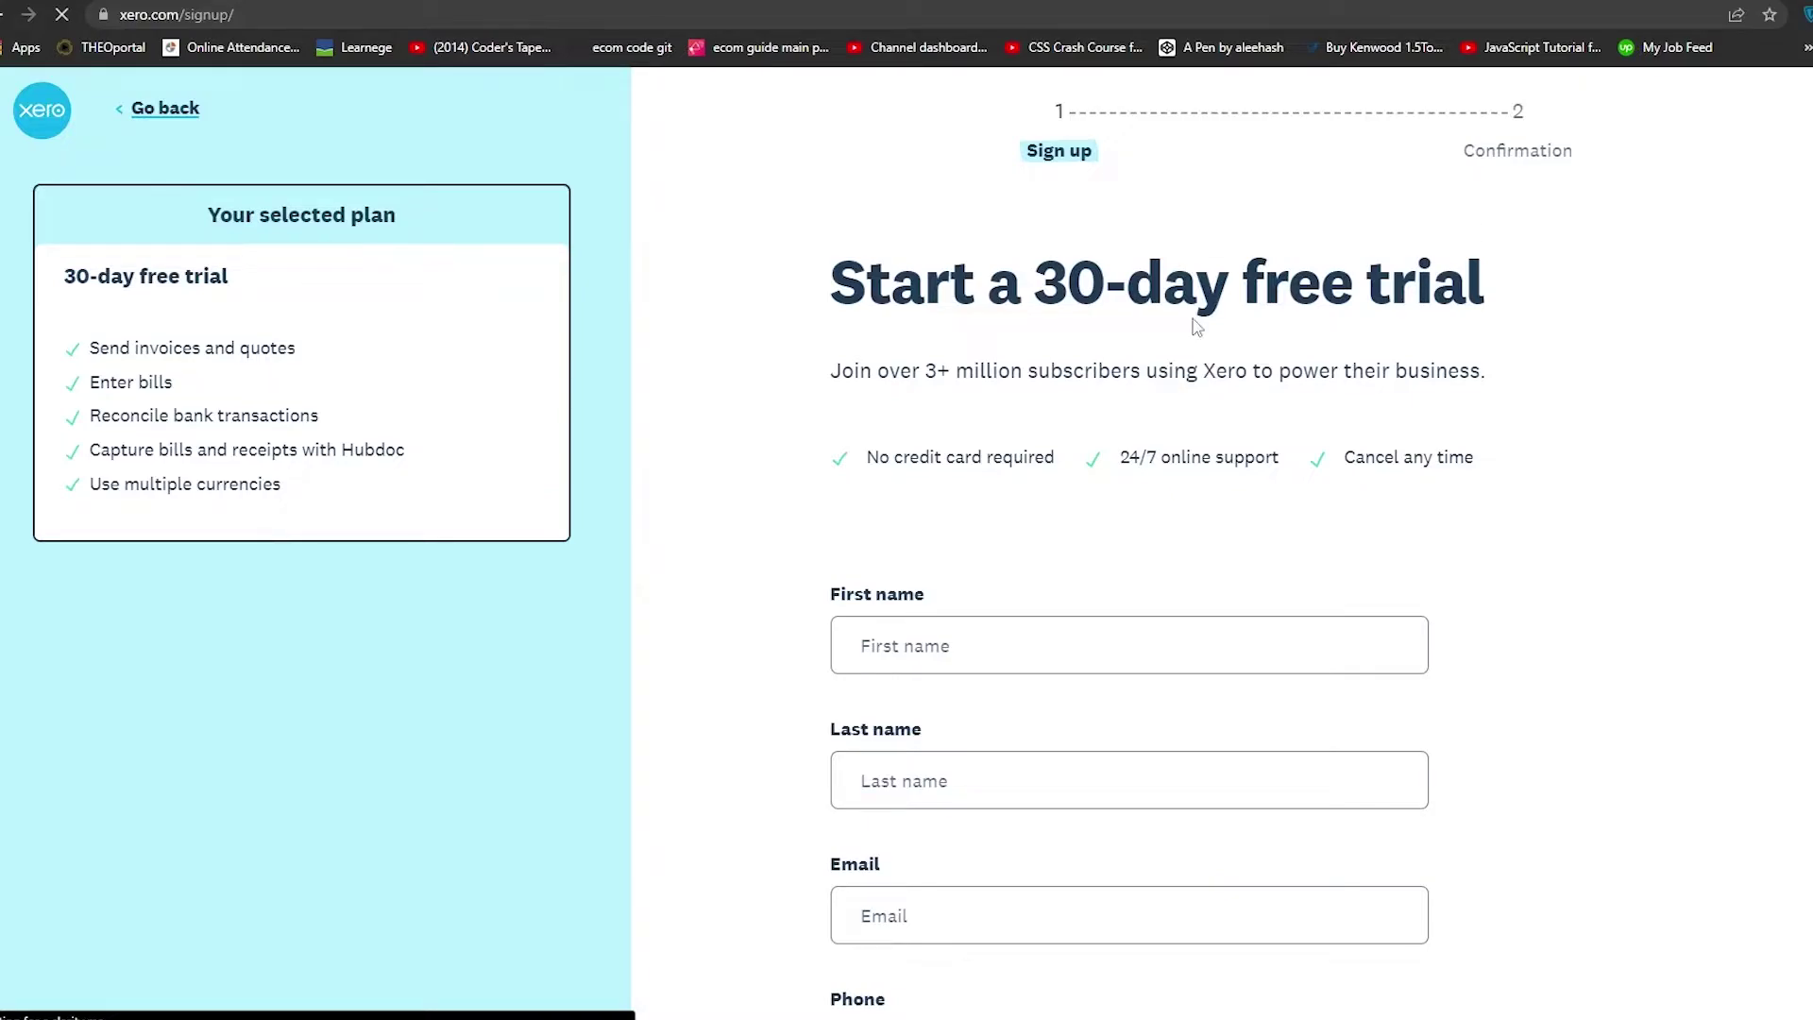
scroll(924, 518, "down", 3)
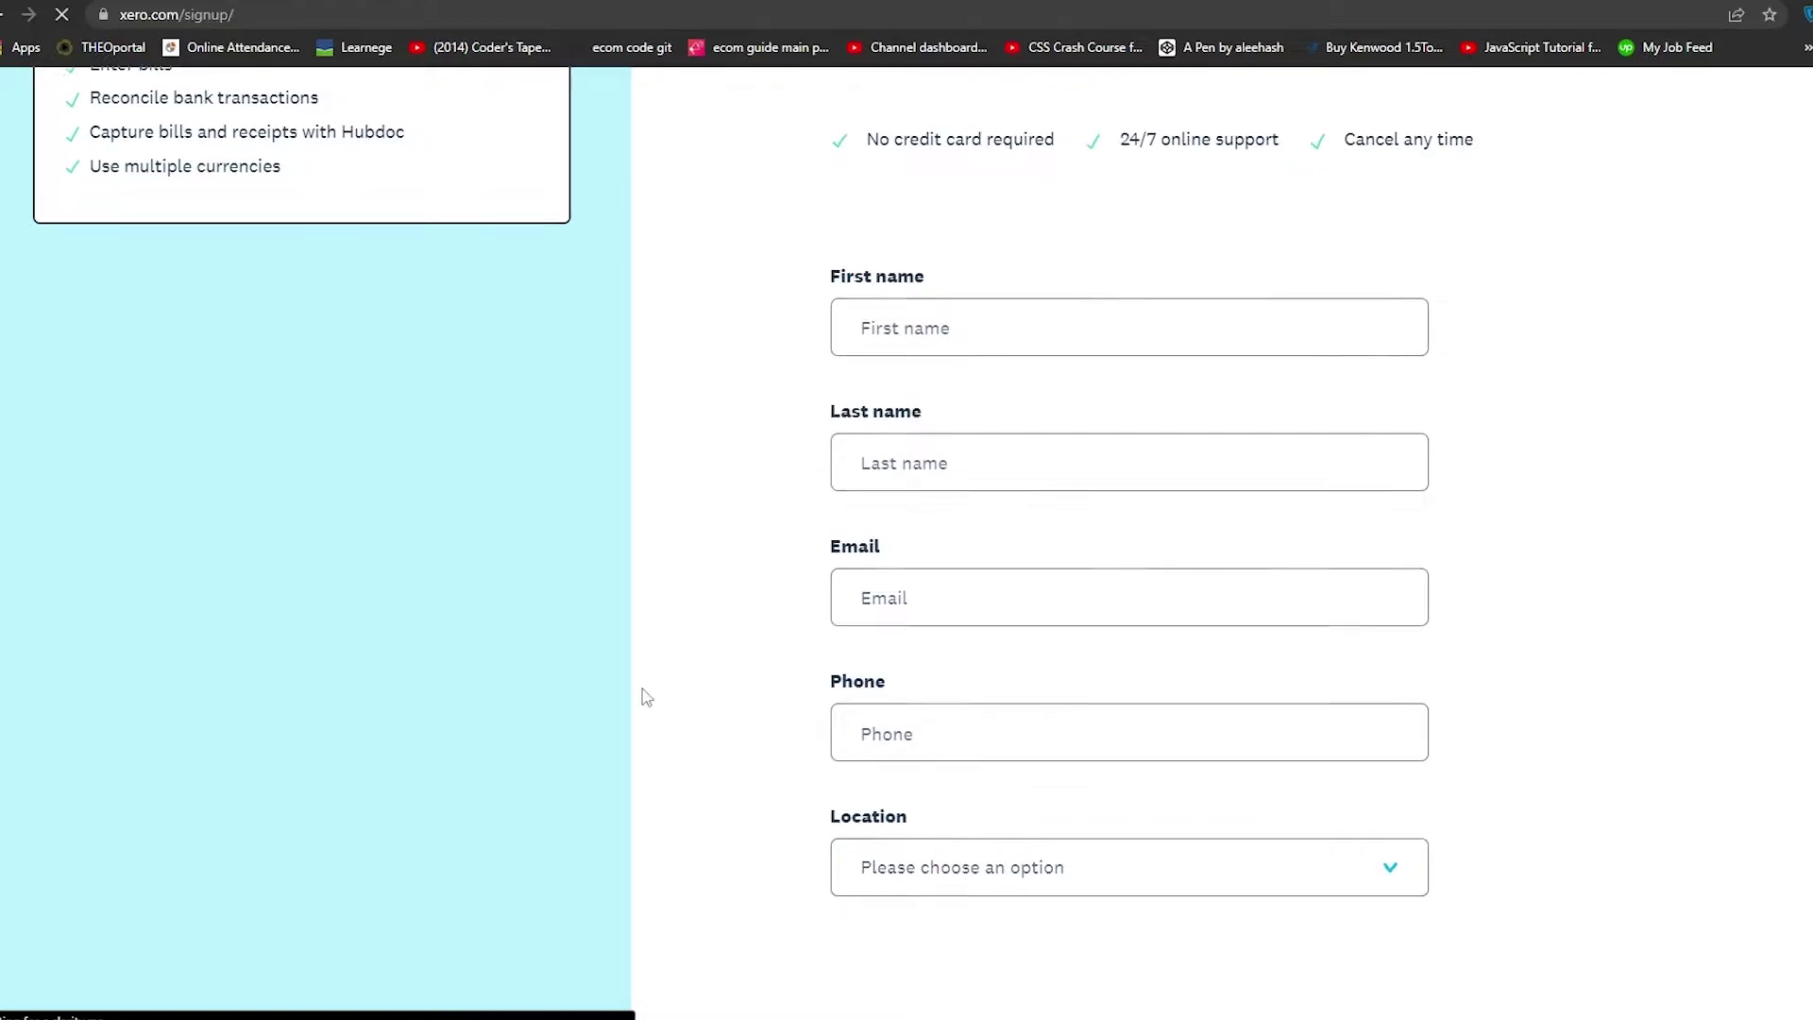
scroll(1118, 599, "down", 3)
left_click(1140, 577)
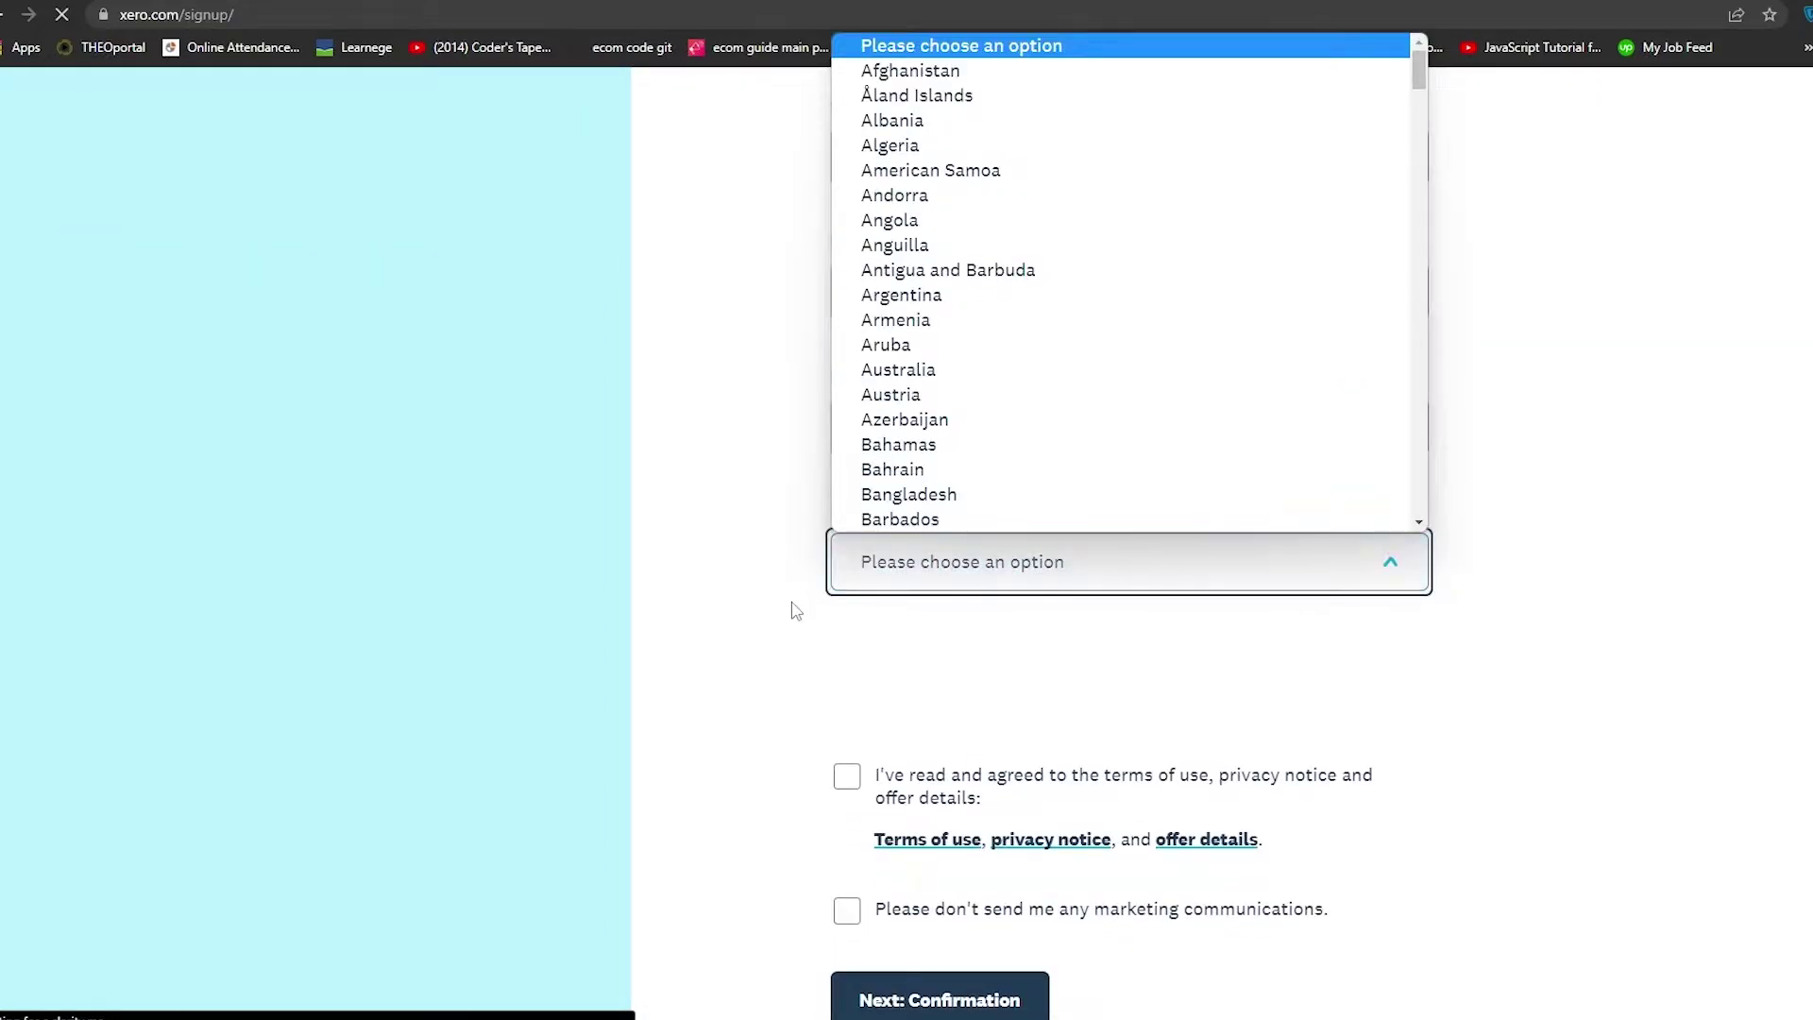
scroll(793, 611, "up", 6)
scroll(1532, 664, "down", 8)
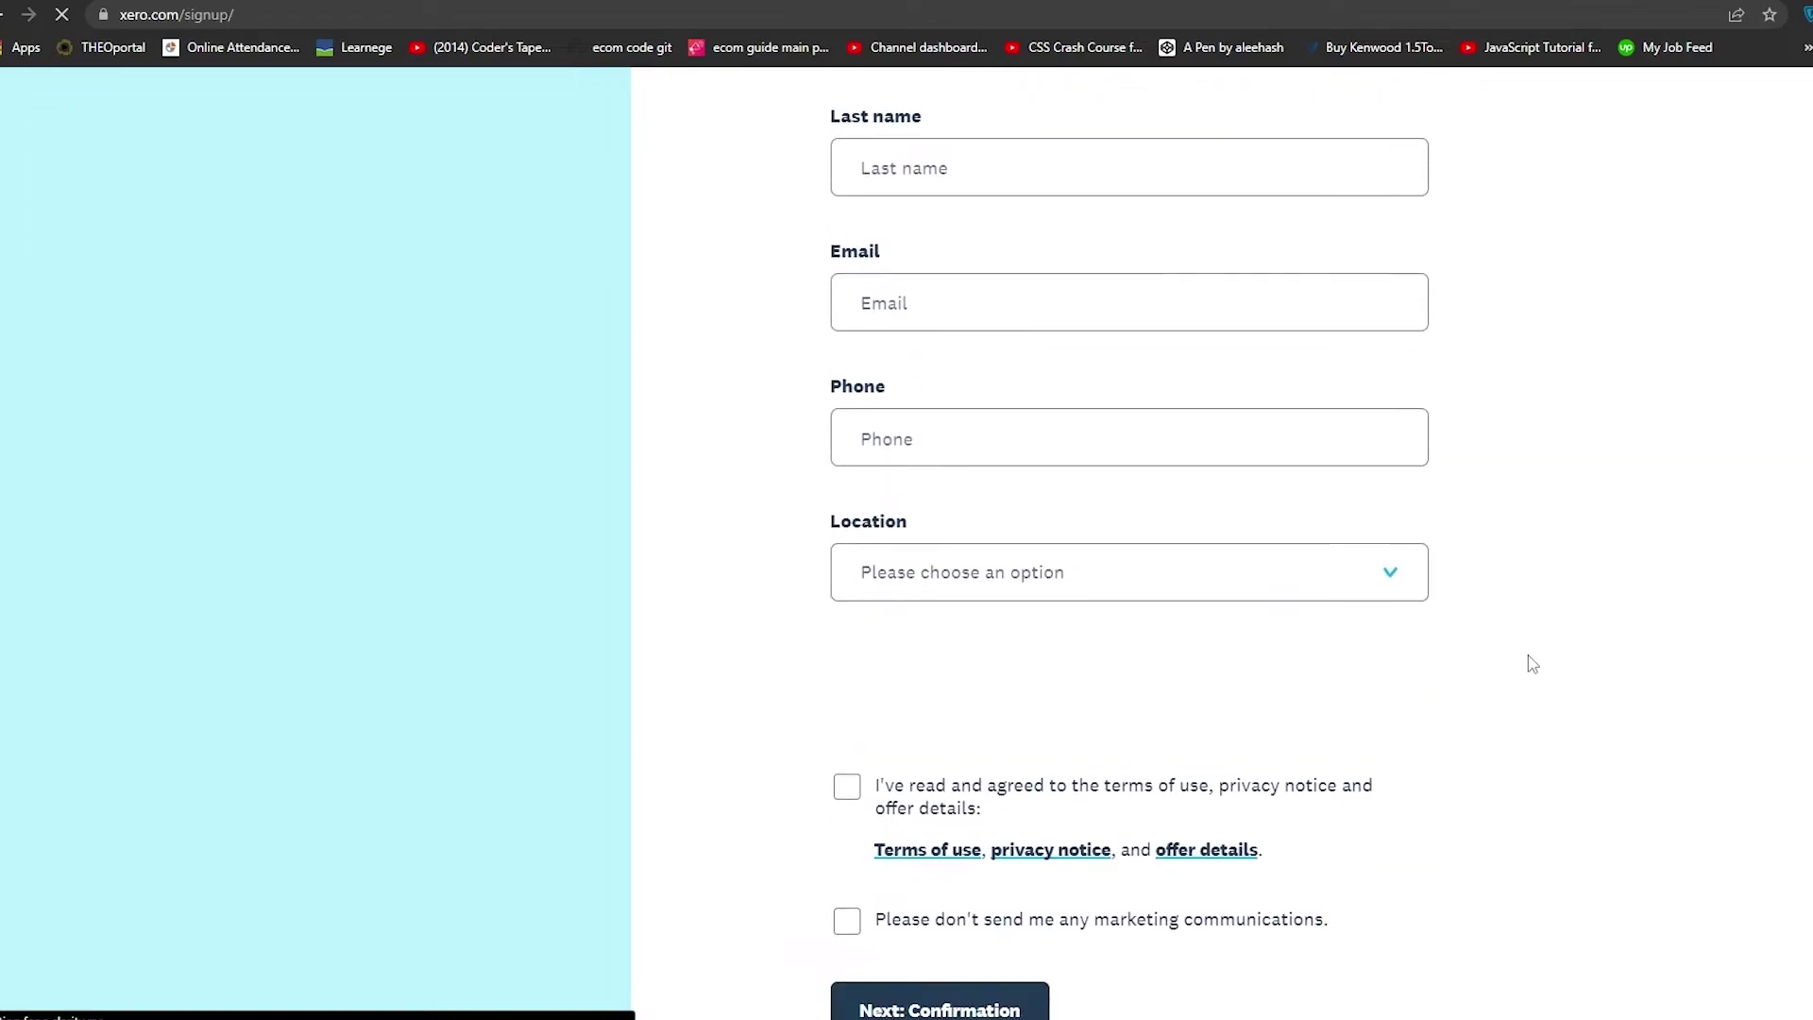
scroll(1528, 655, "up", 8)
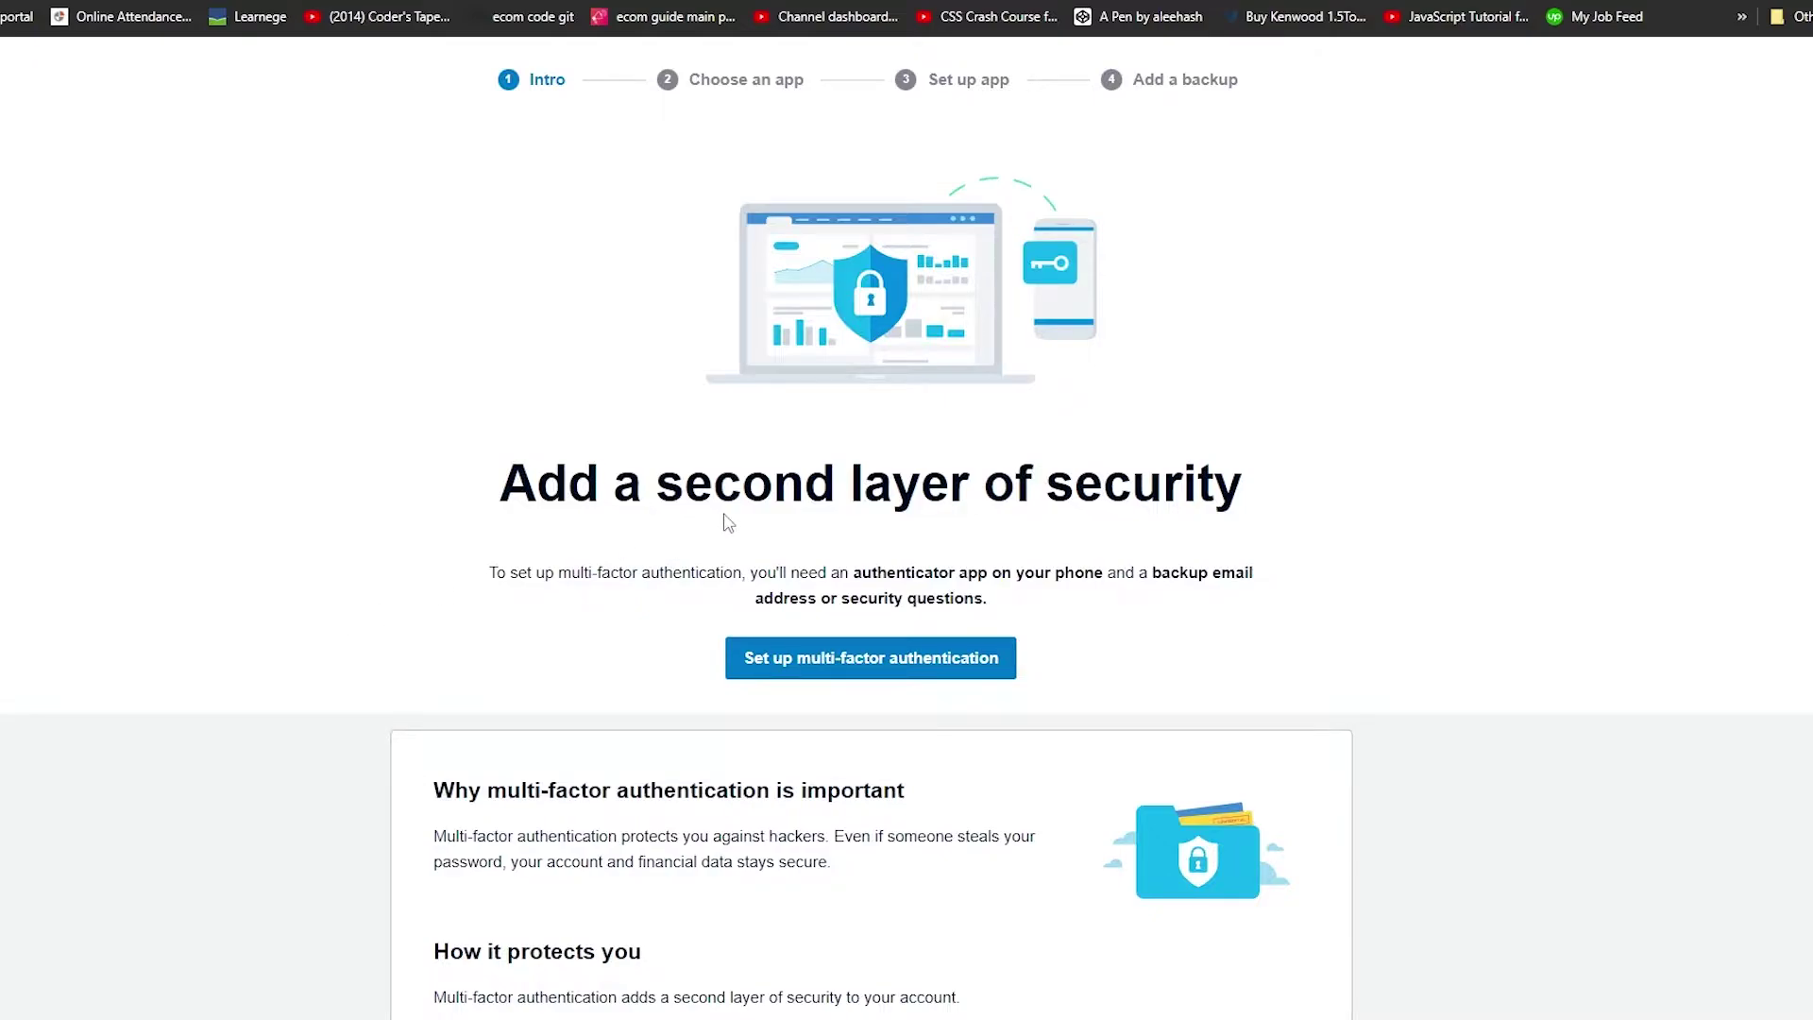
Read the multi-factor authentication intro, then begin the MFA setup.
scroll(728, 522, "down", 2)
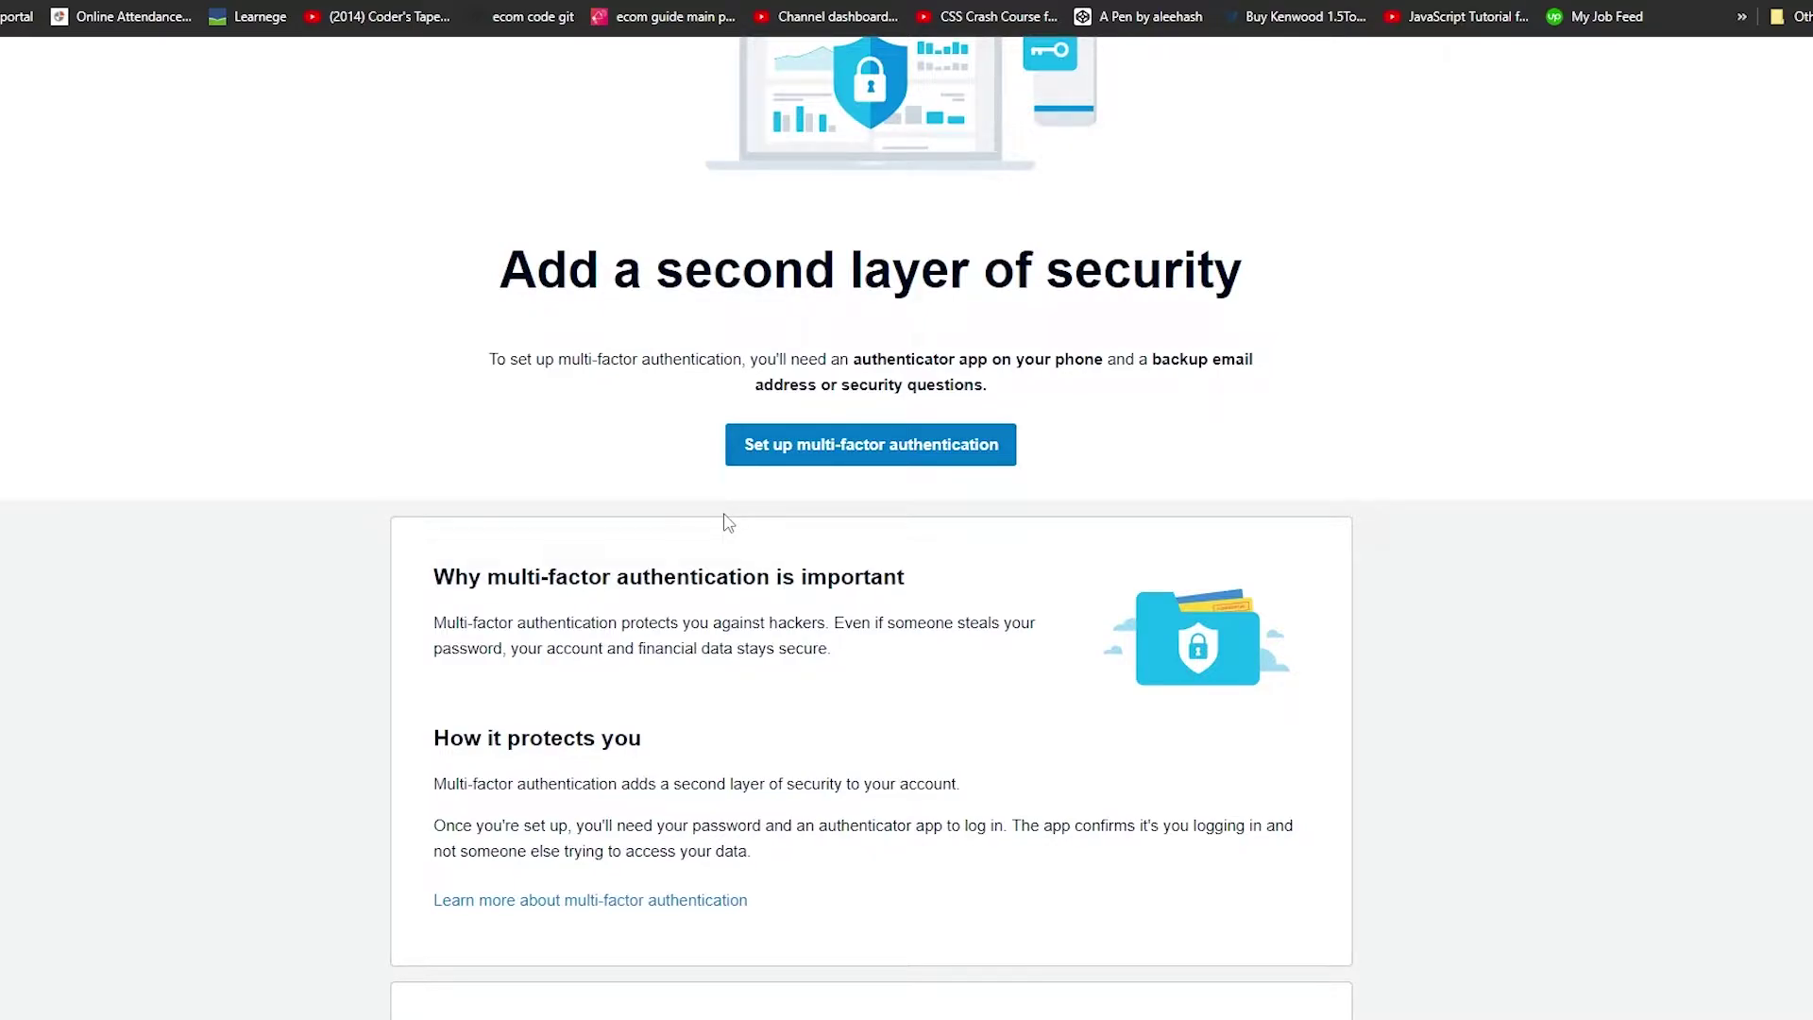
scroll(728, 523, "down", 5)
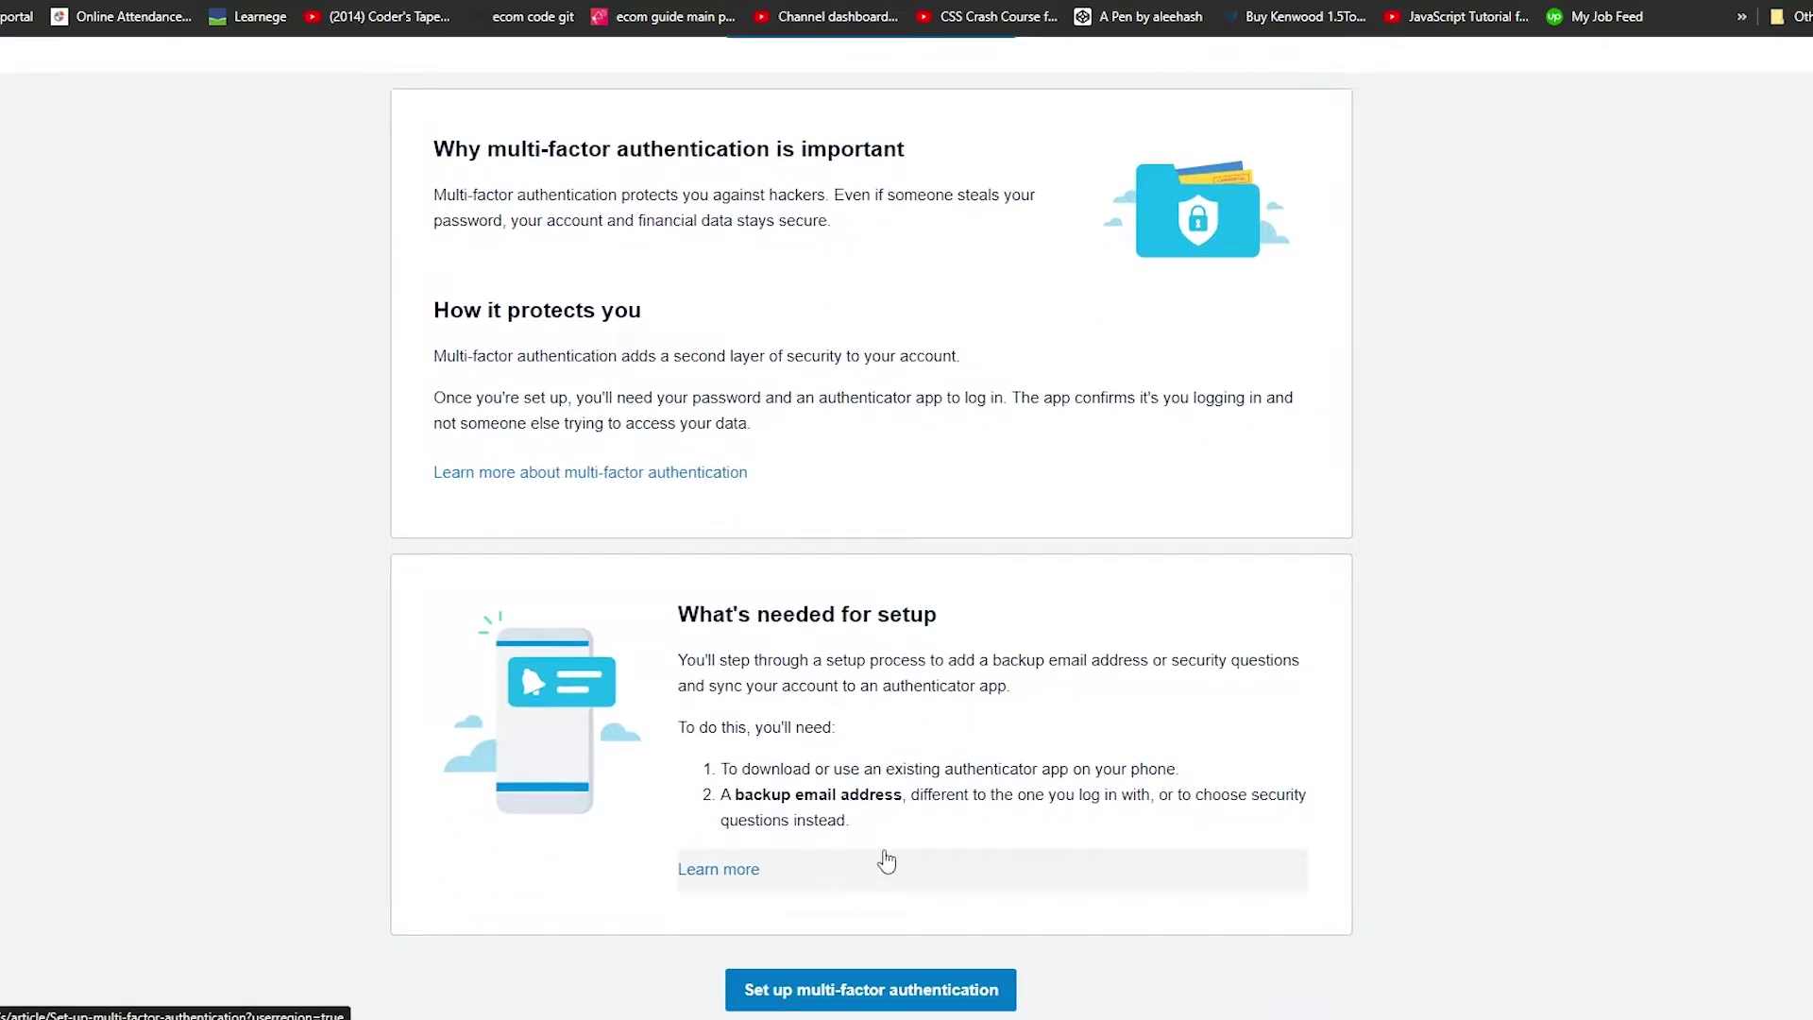
scroll(883, 854, "up", 7)
left_click(934, 678)
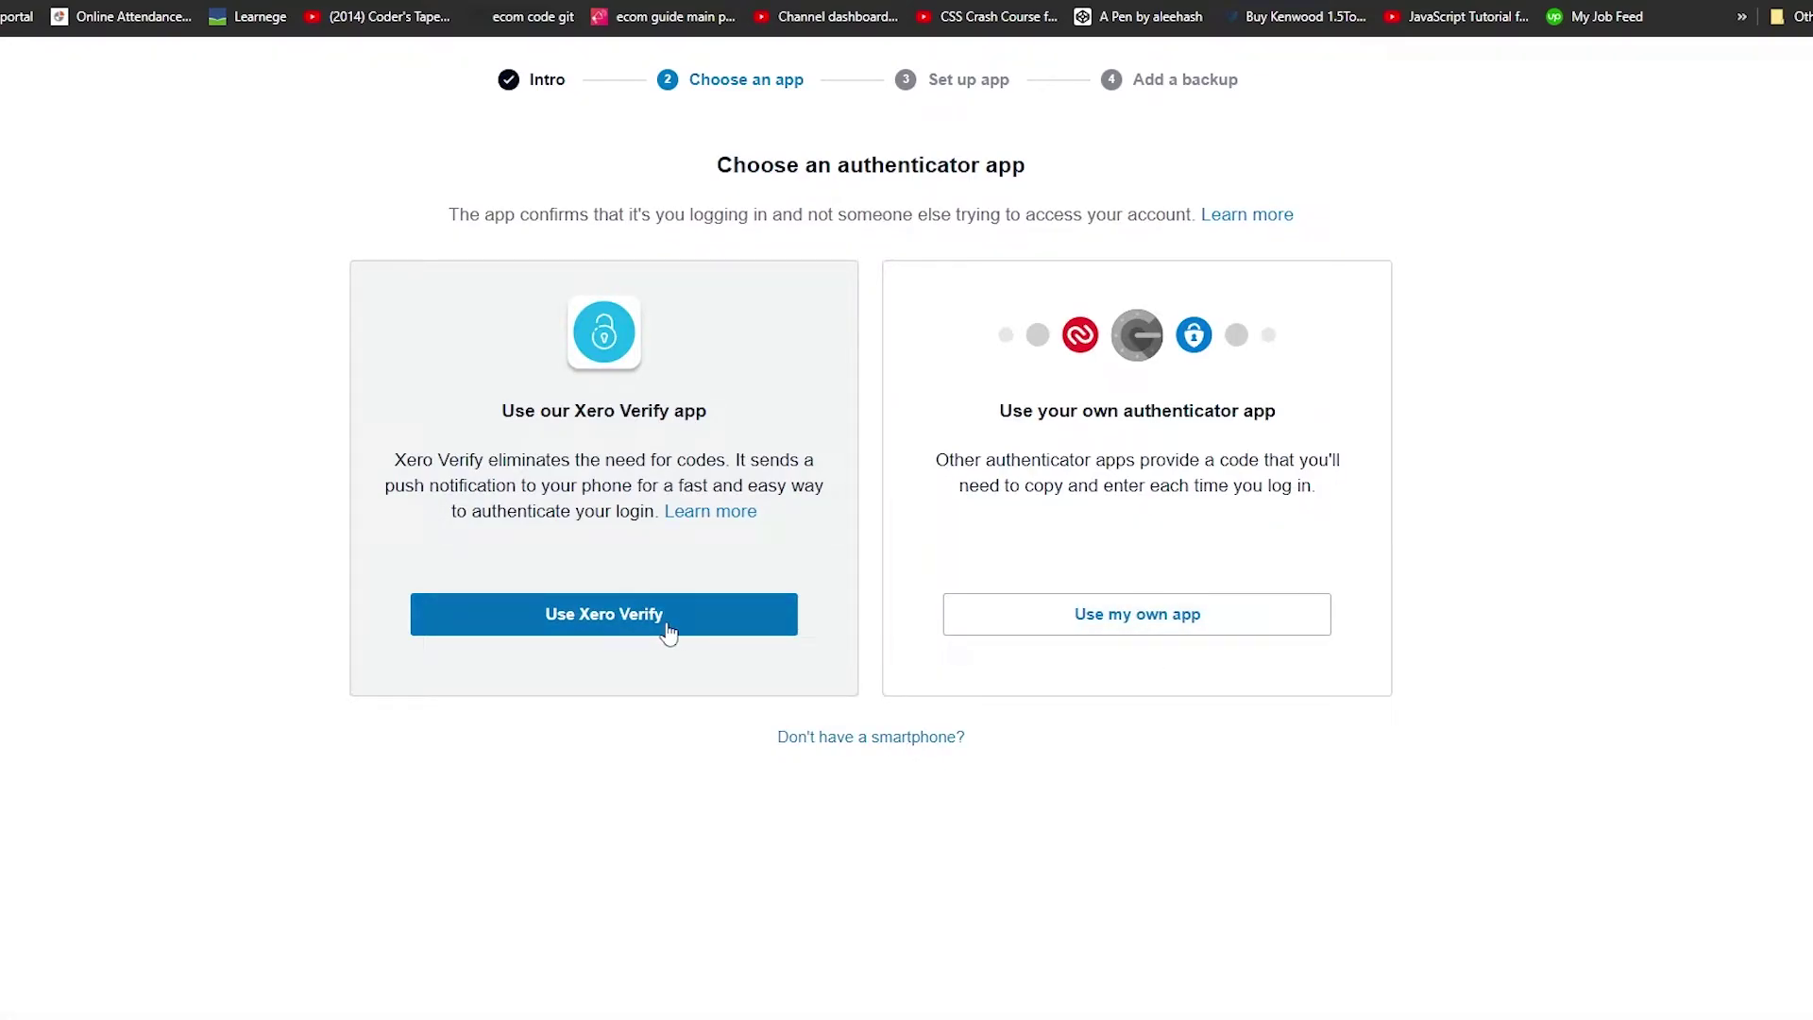
Choose 'Use my own app' and confirm the authenticator's six-digit verification code.
left_click(883, 735)
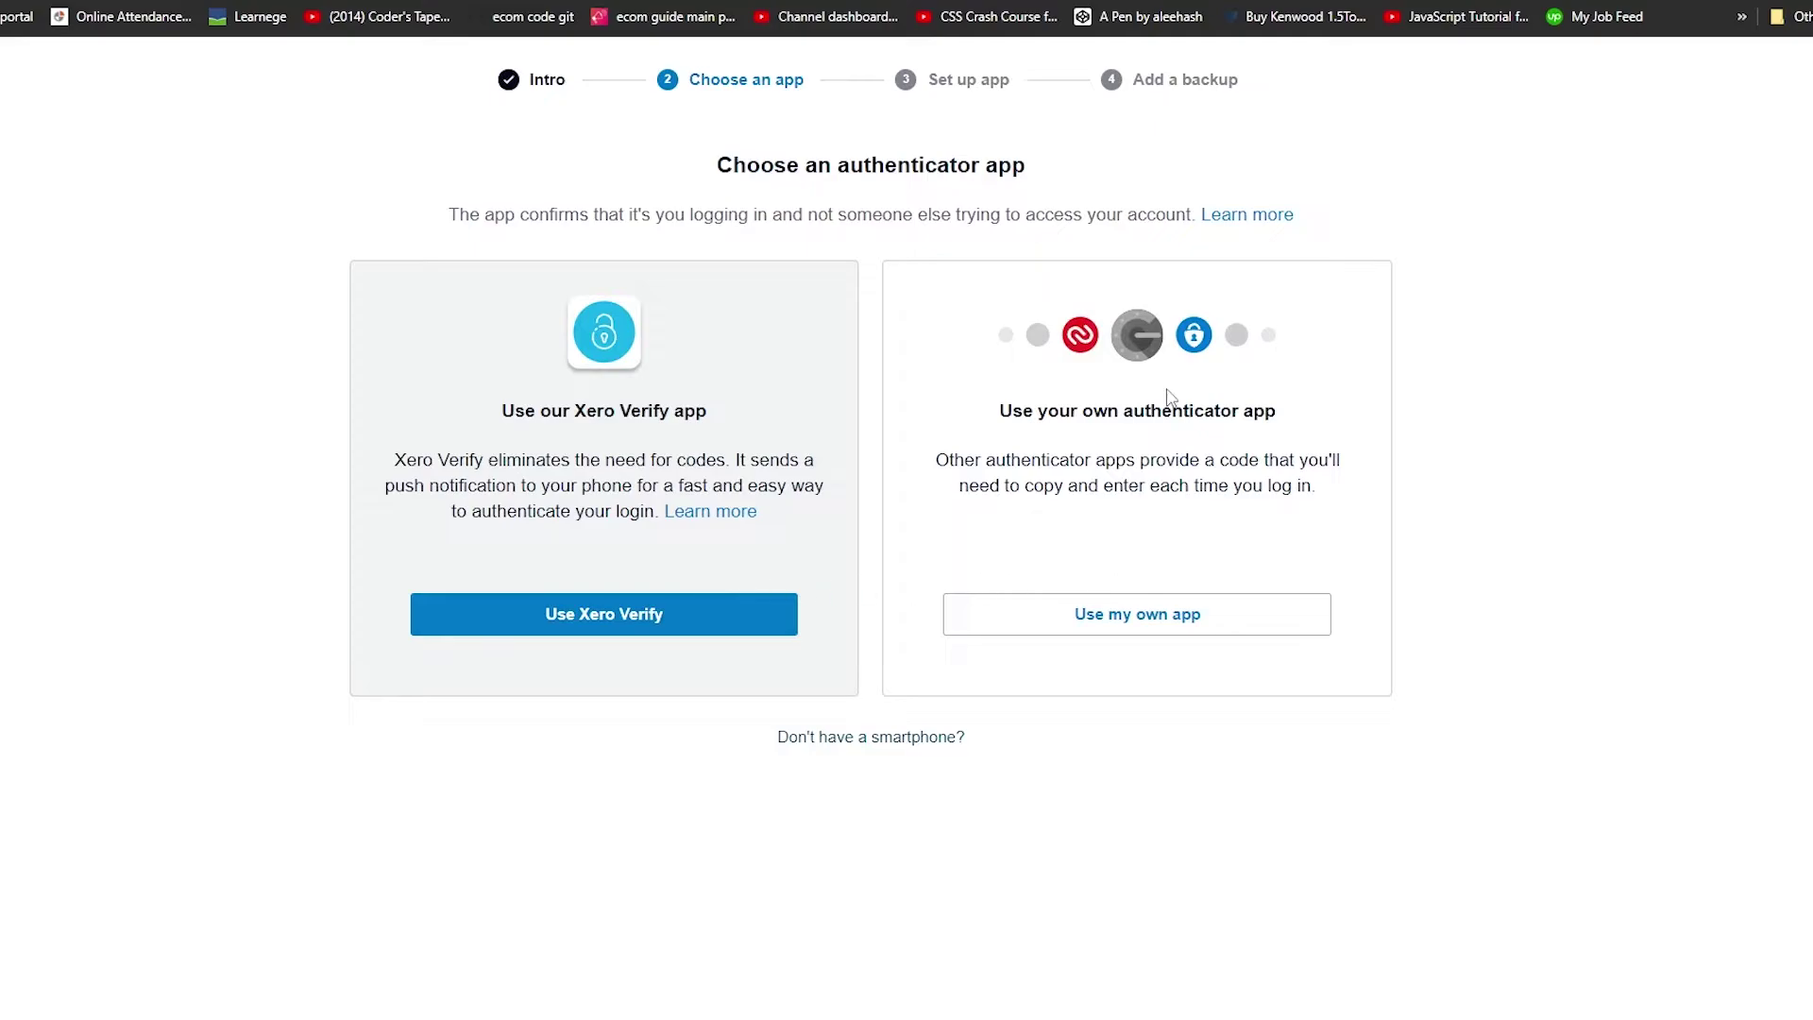
left_click(1149, 629)
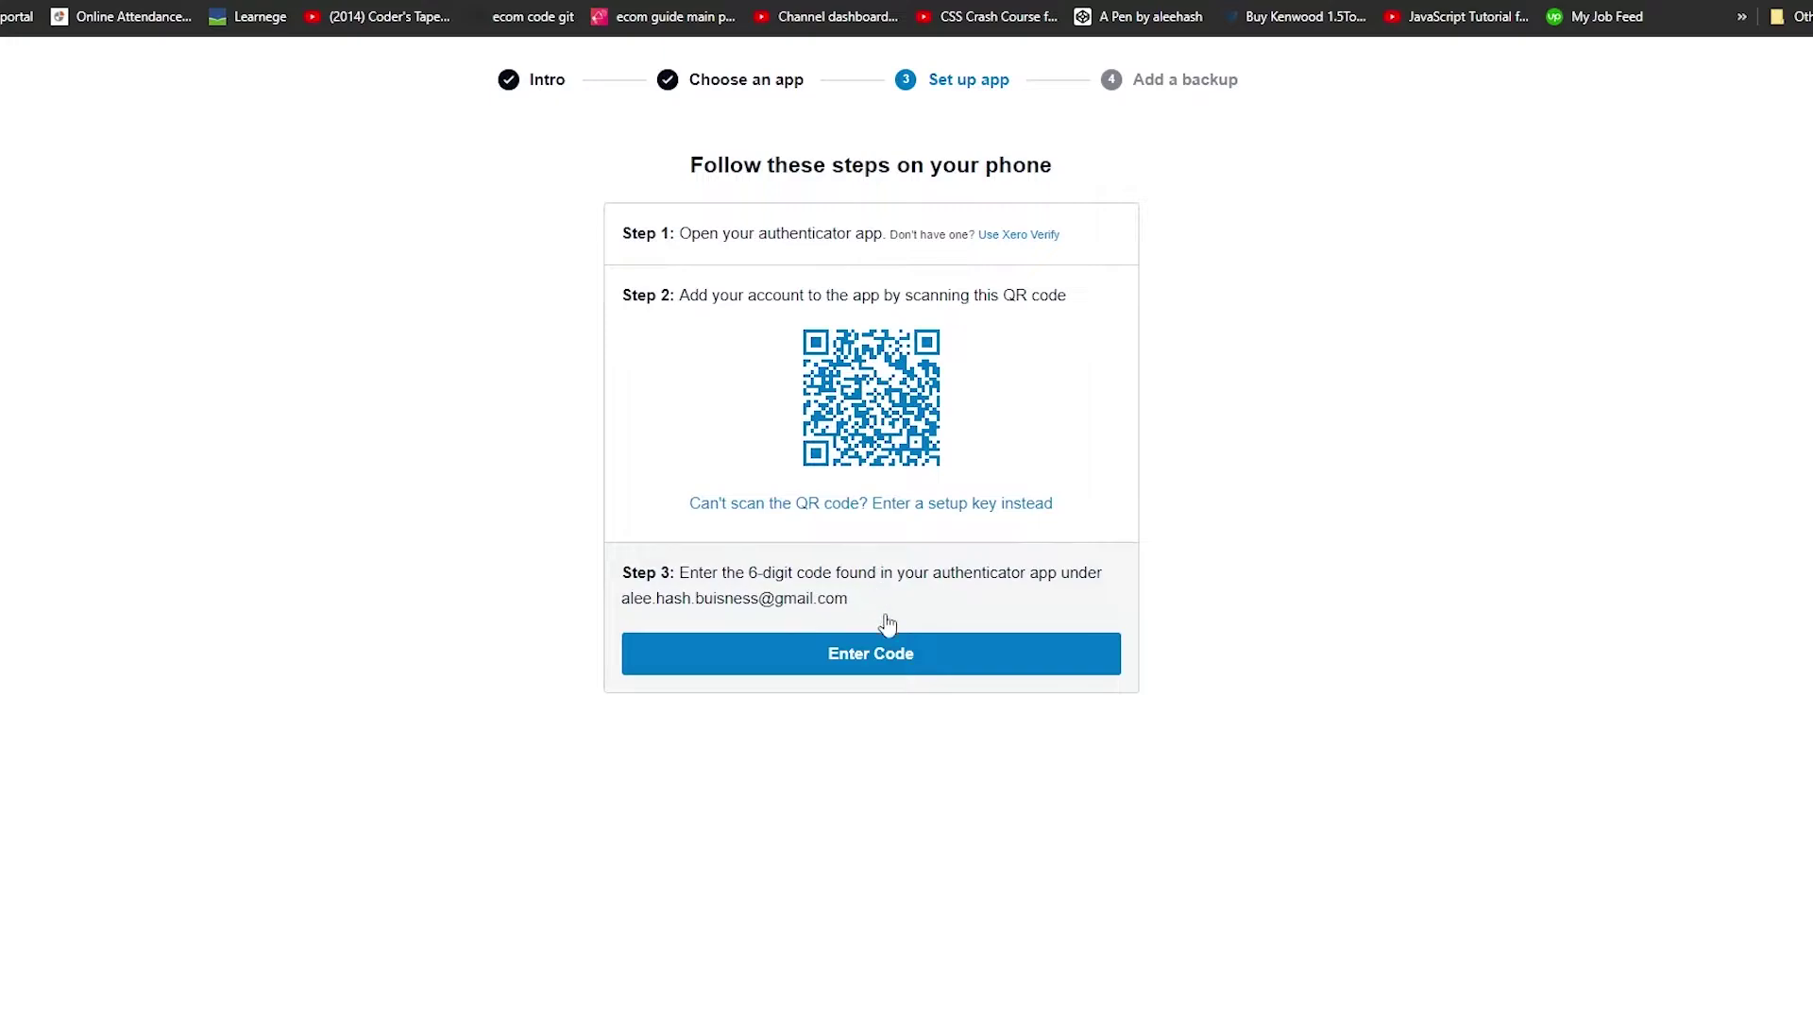
left_click(893, 654)
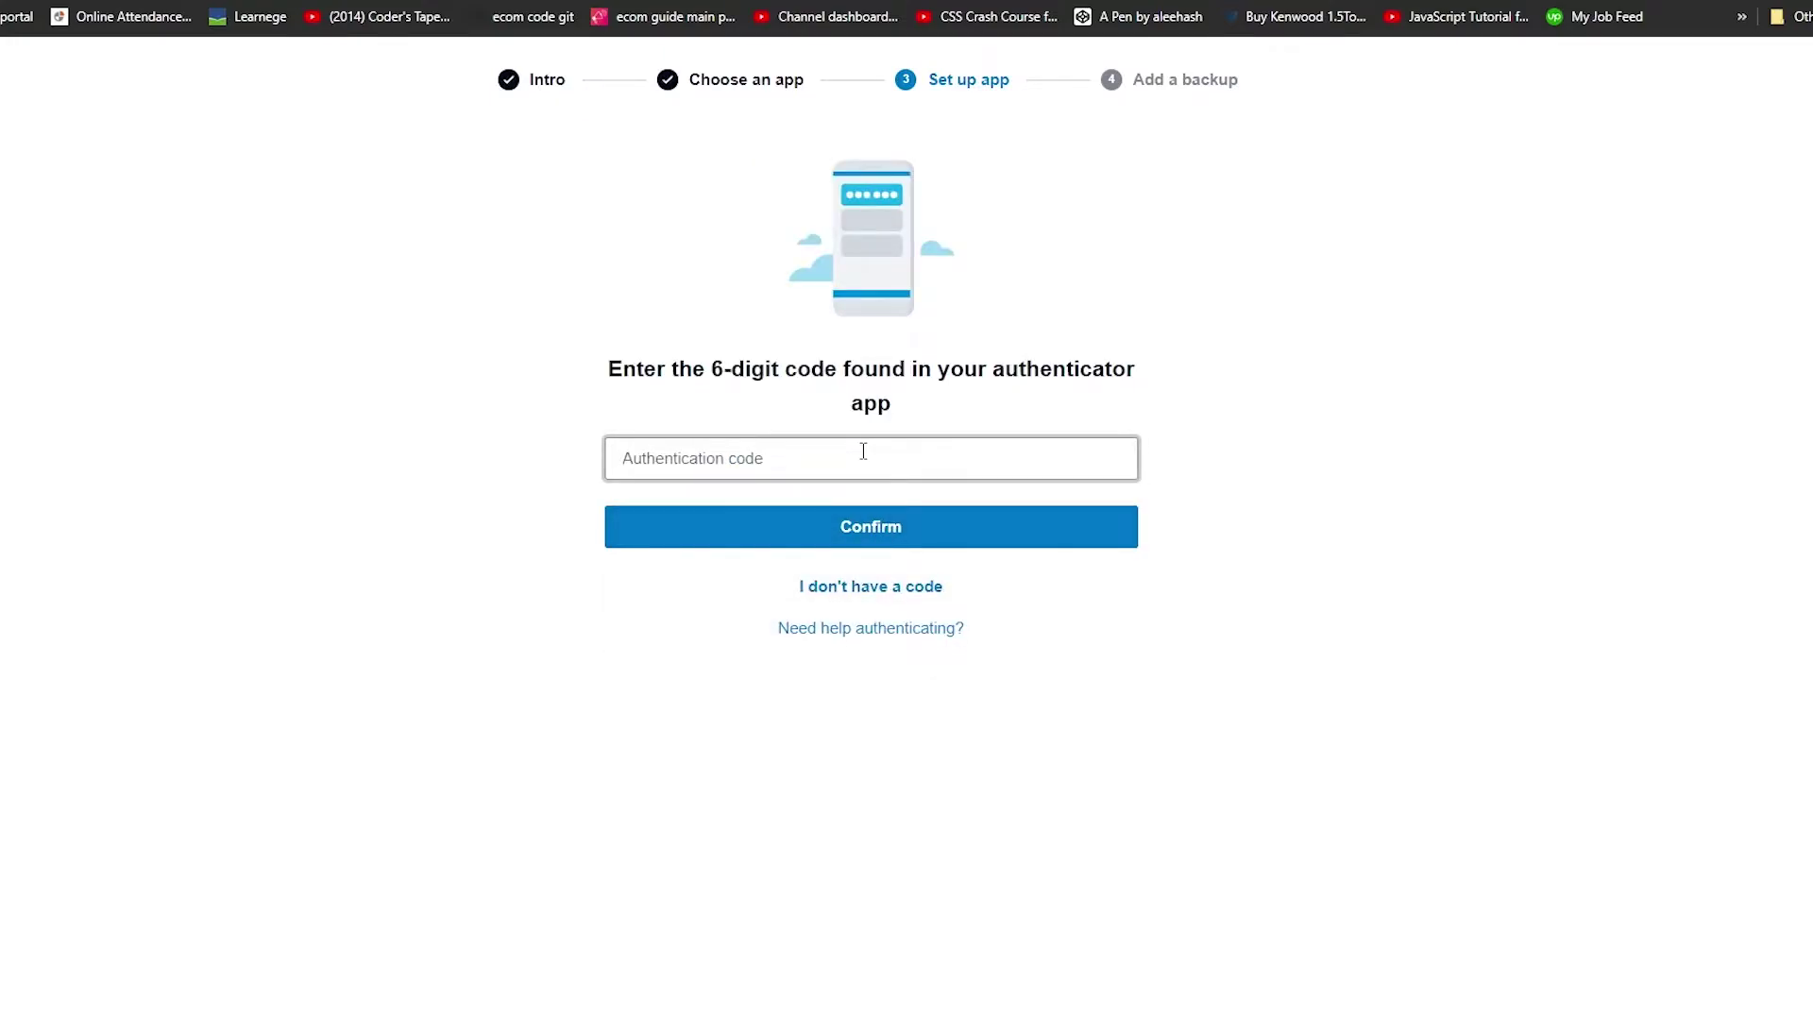
key("Return")
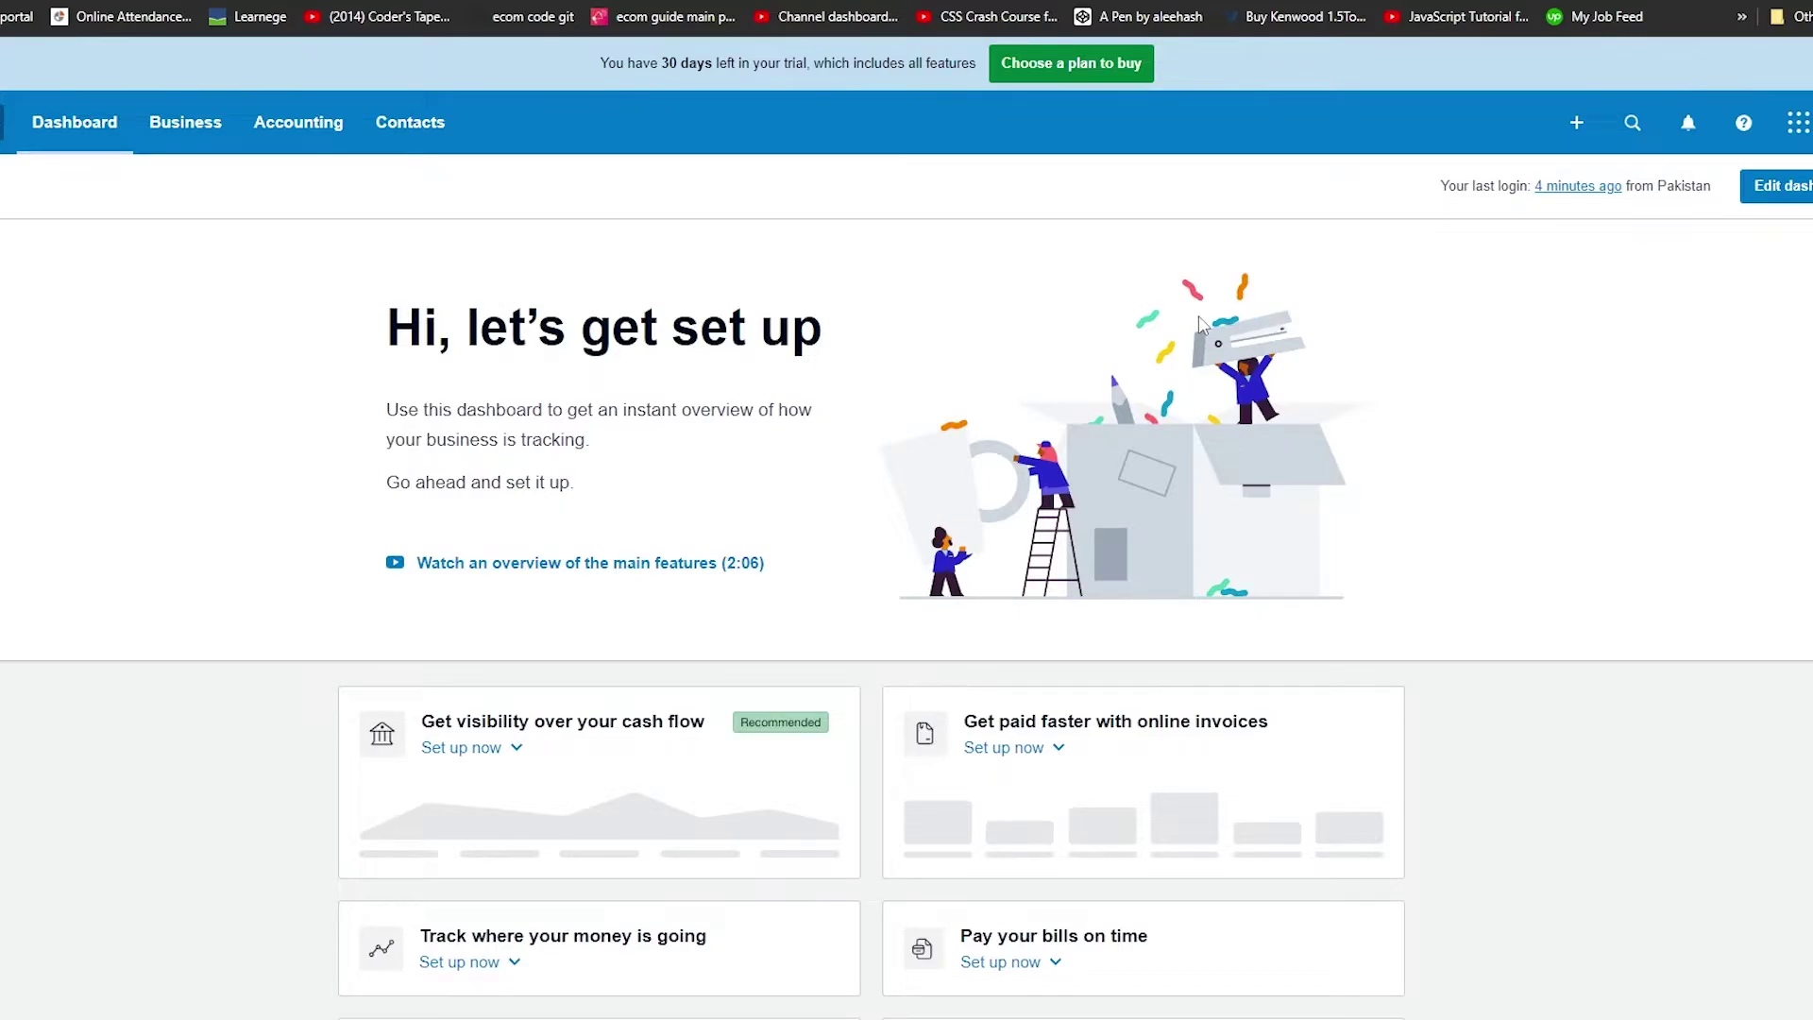
scroll(820, 558, "down", 2)
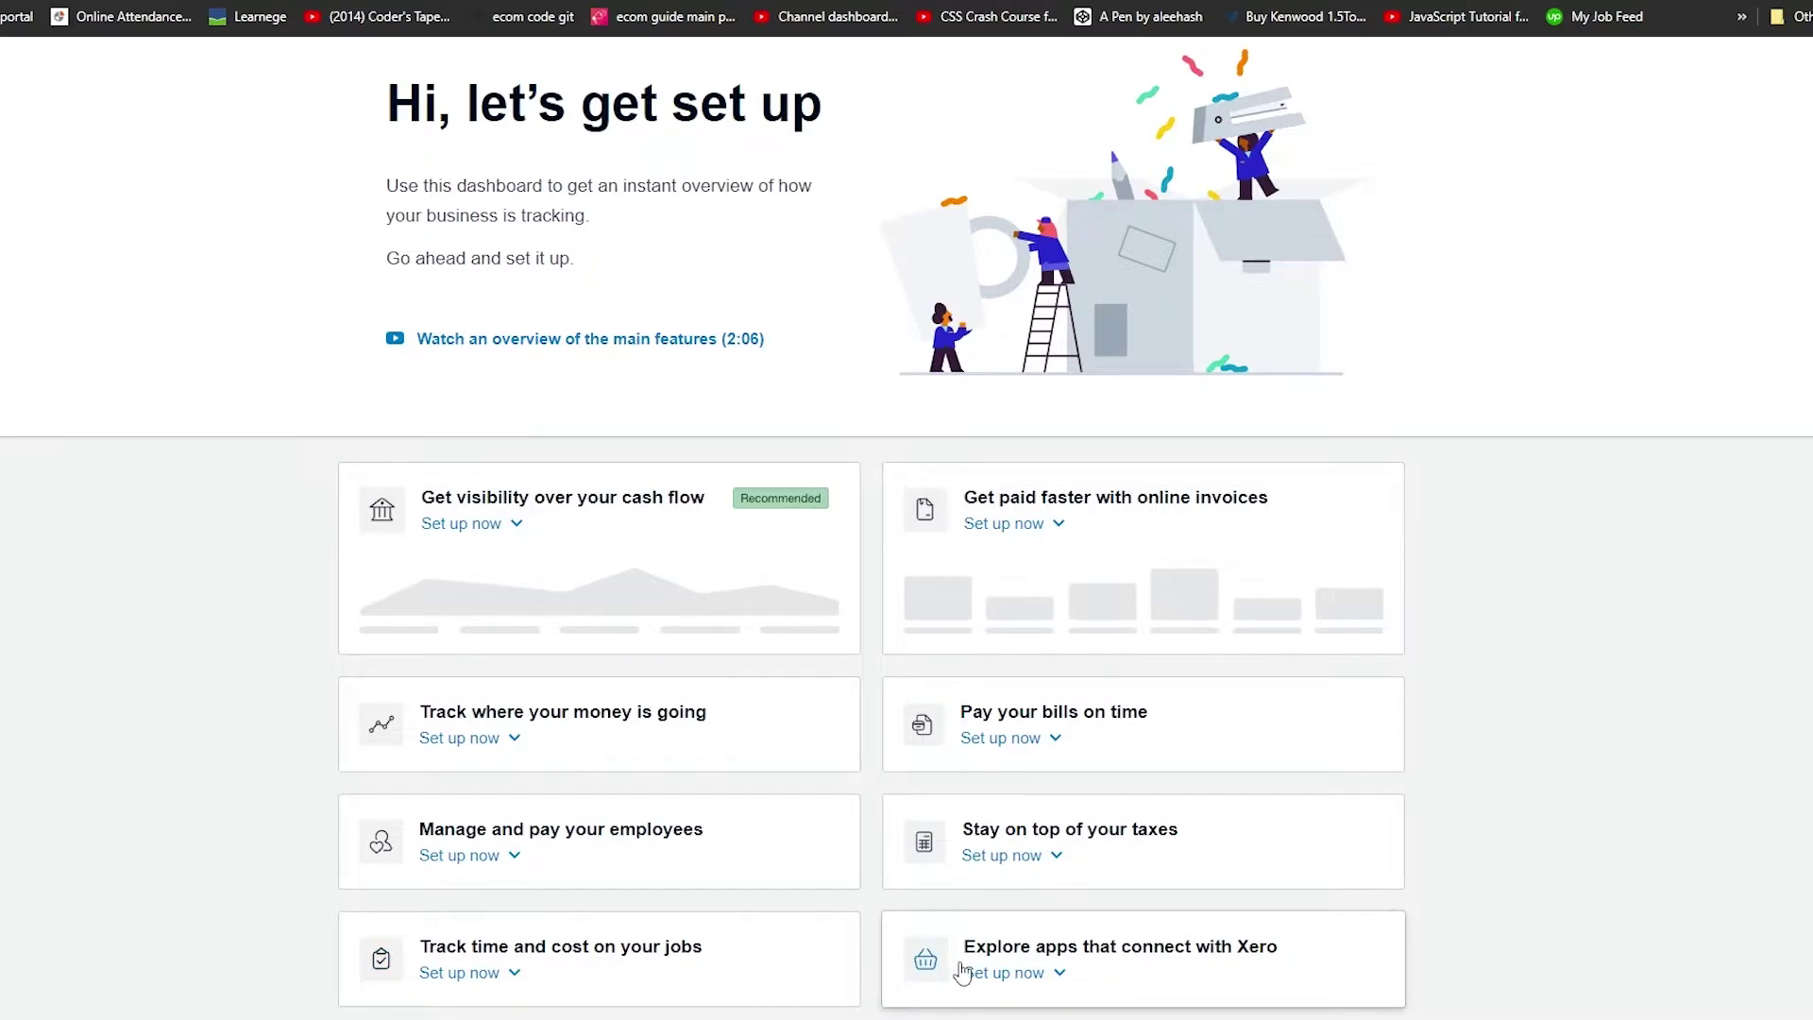
scroll(962, 973, "up", 3)
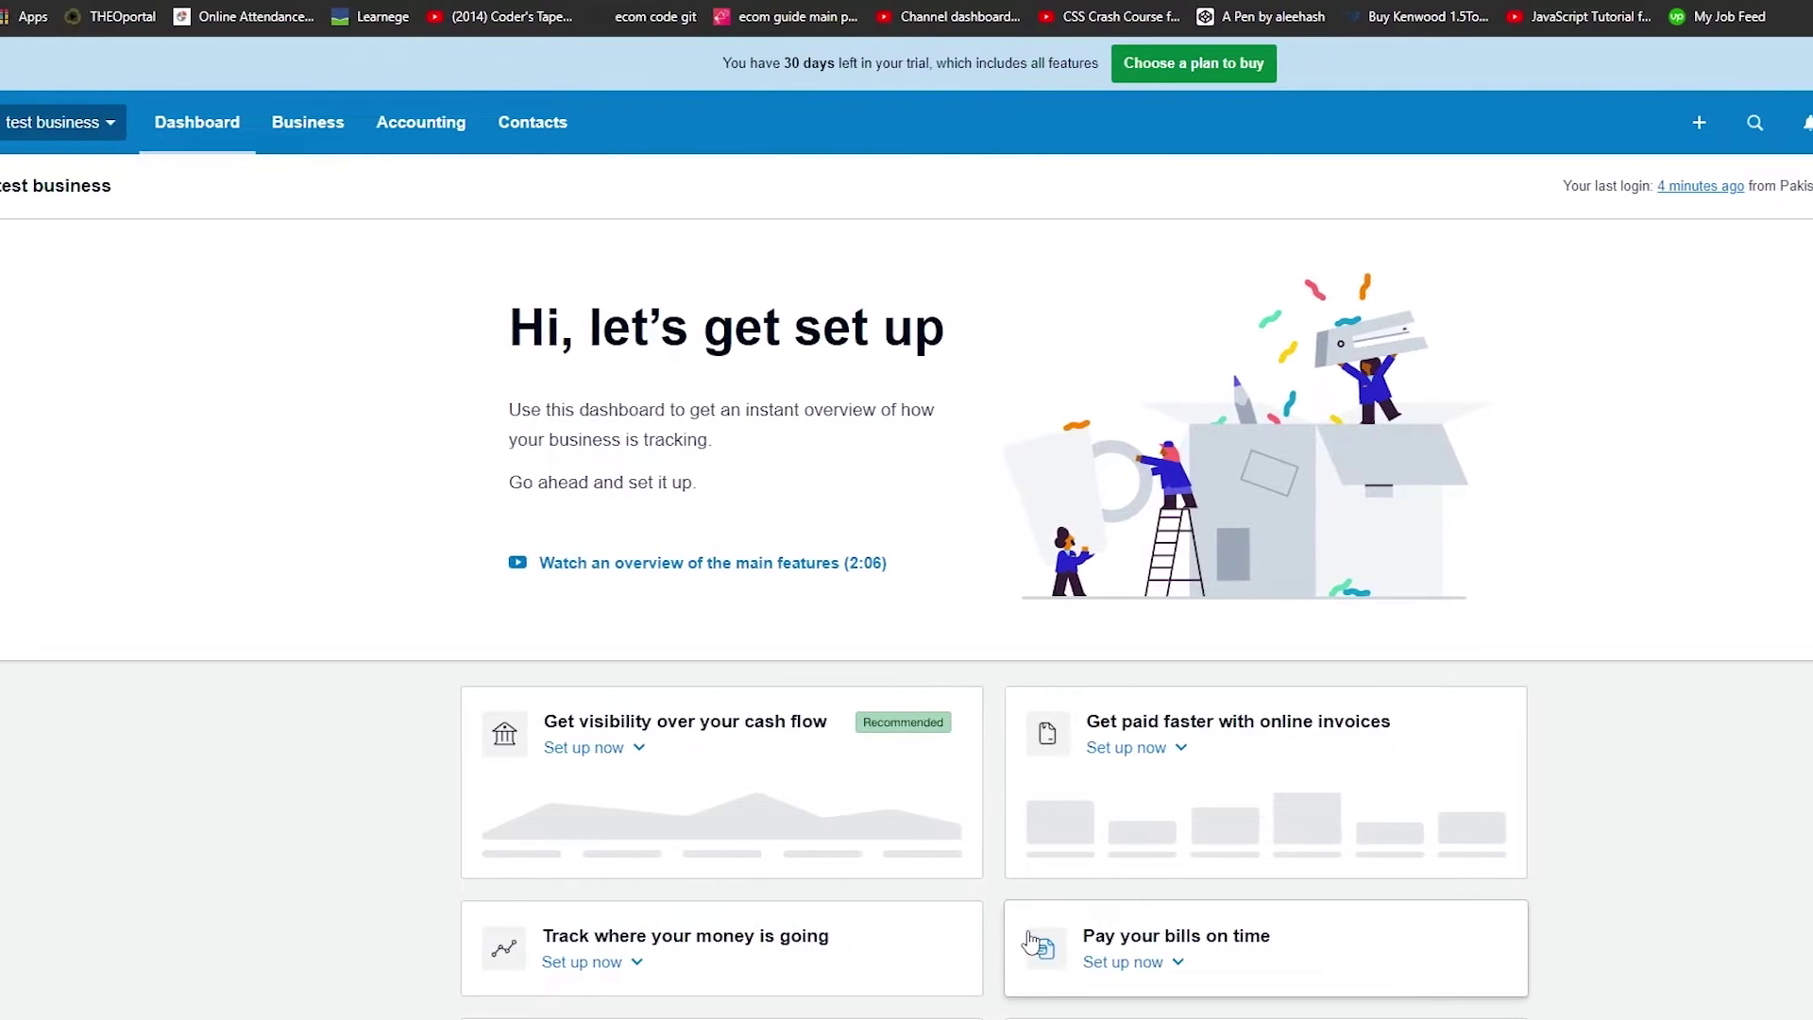
left_click(325, 148)
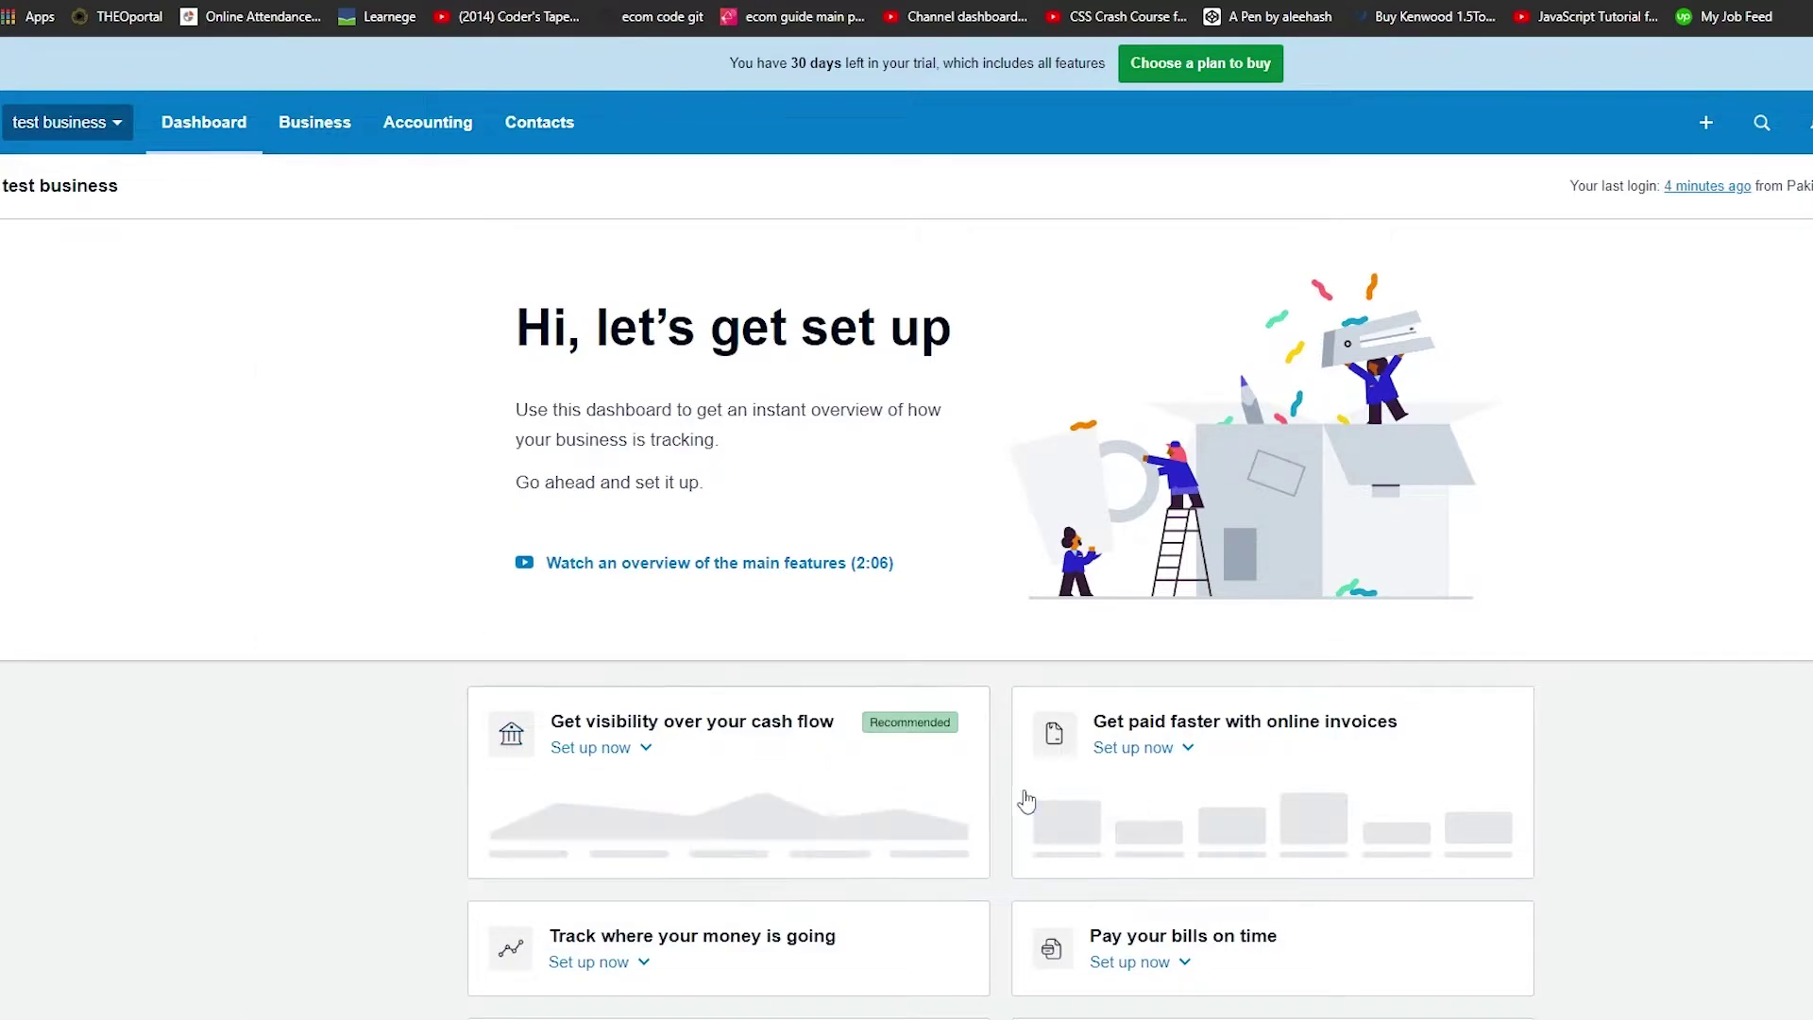
scroll(1317, 573, "down", 2)
scroll(1318, 574, "up", 2)
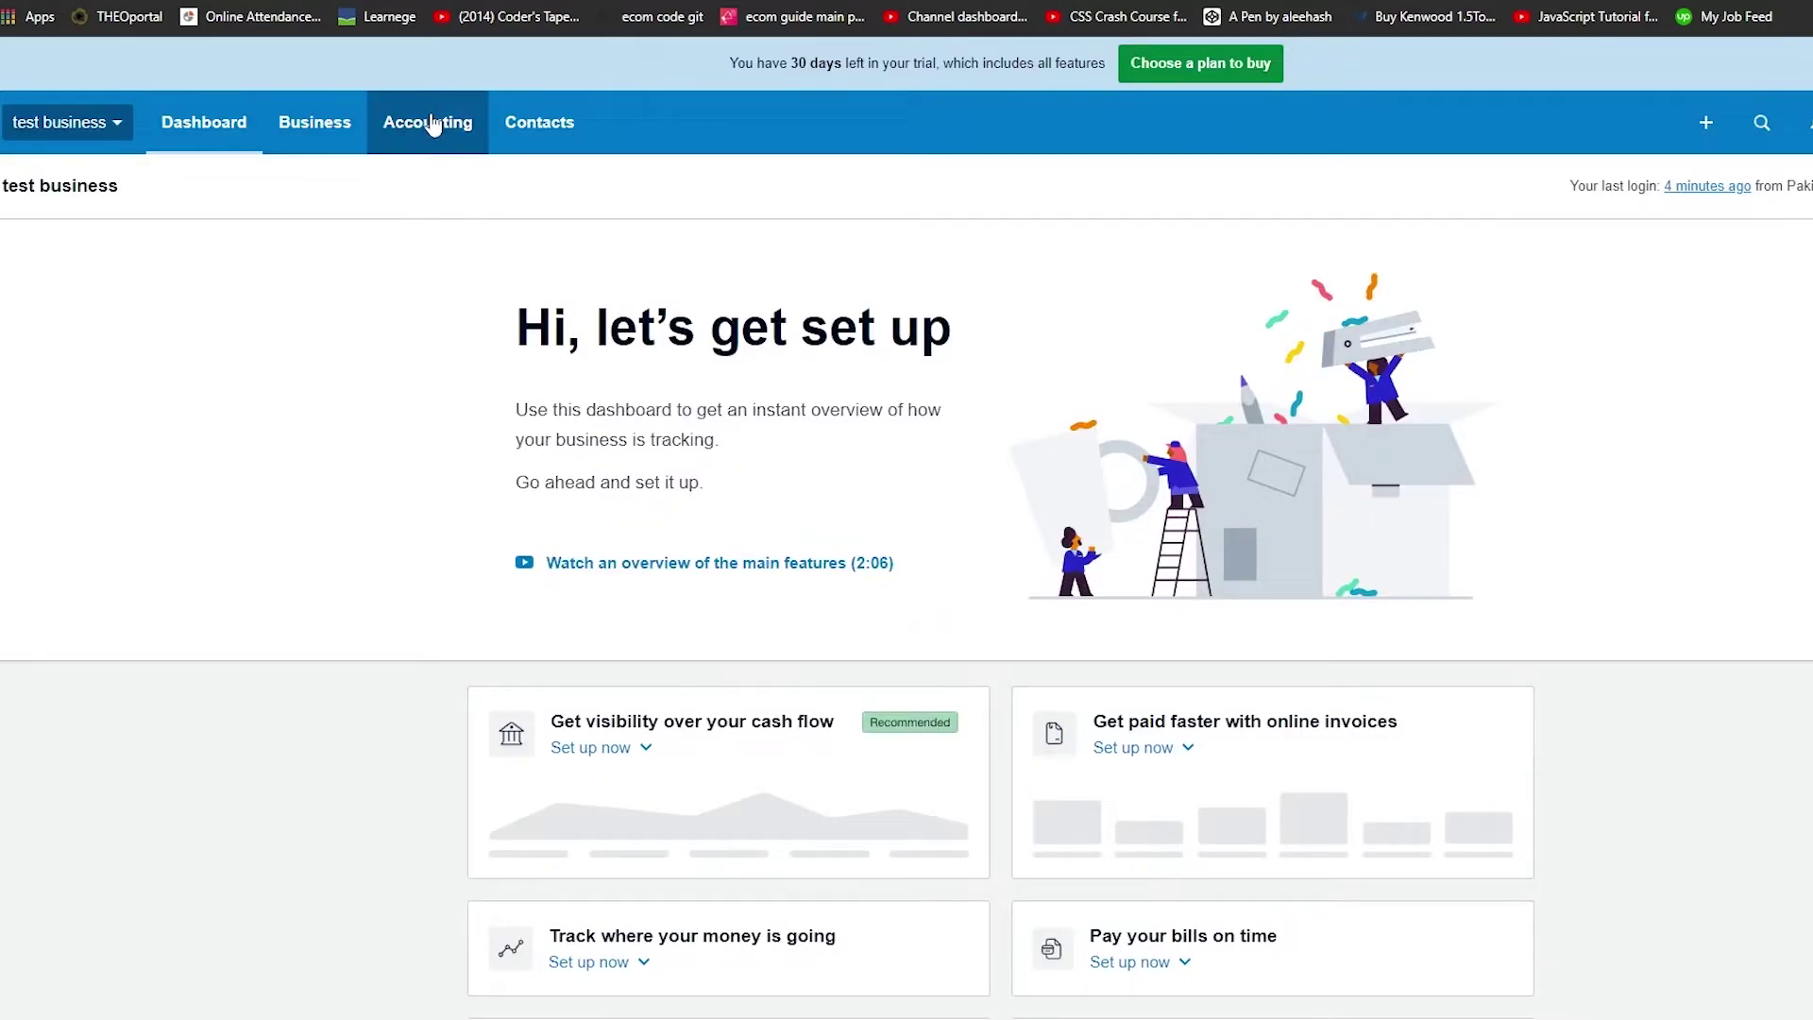
Open the Balance Sheet report from Accounting > Reports' Financial statements list.
left_click(430, 122)
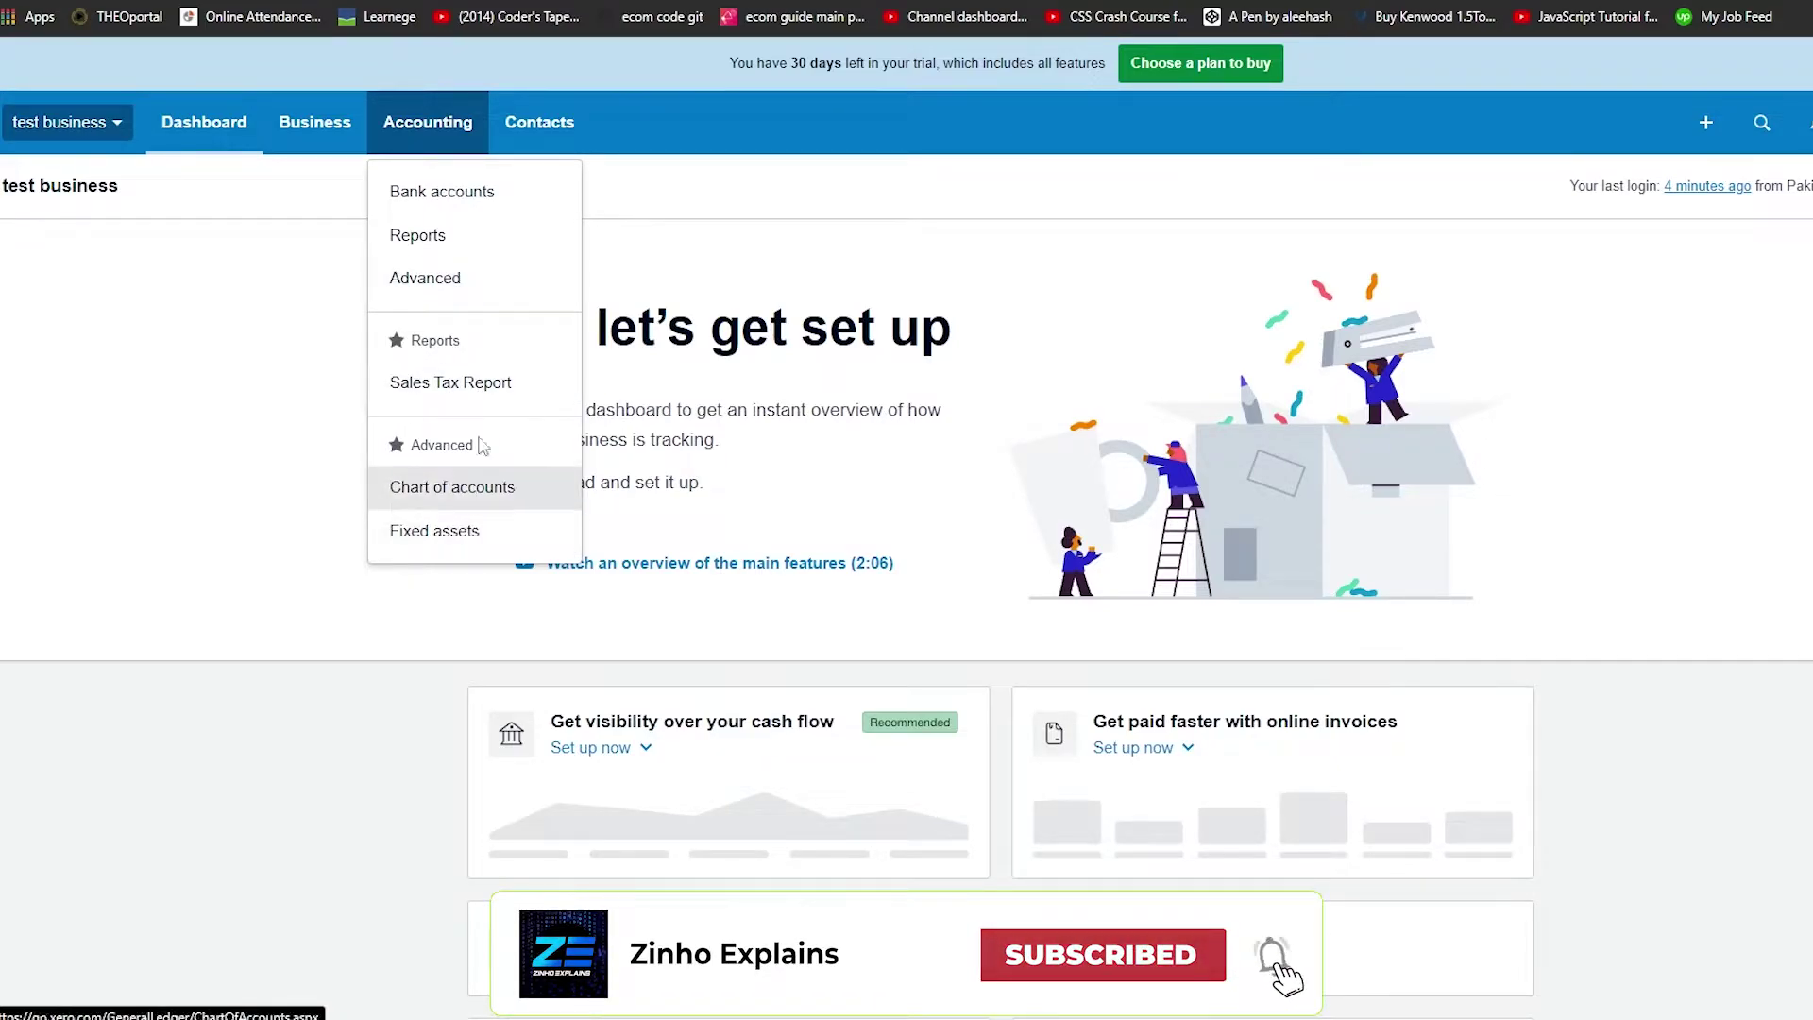
left_click(507, 253)
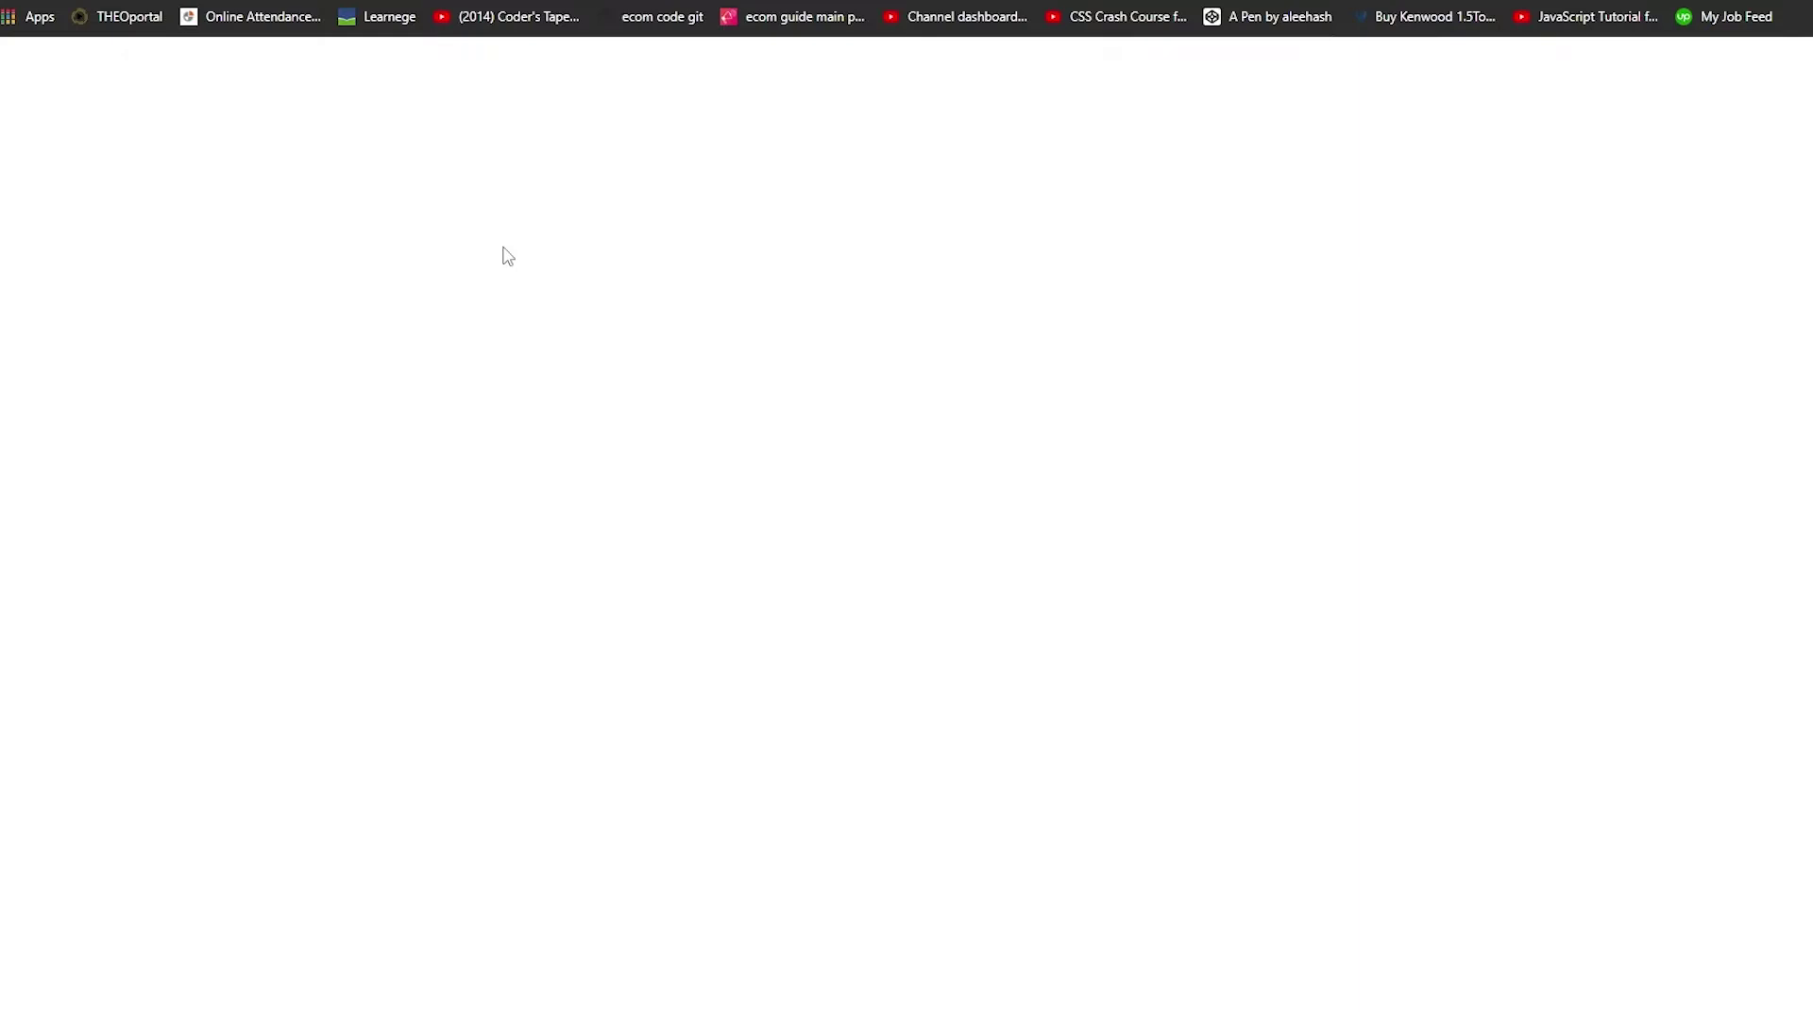
scroll(603, 548, "down", 2)
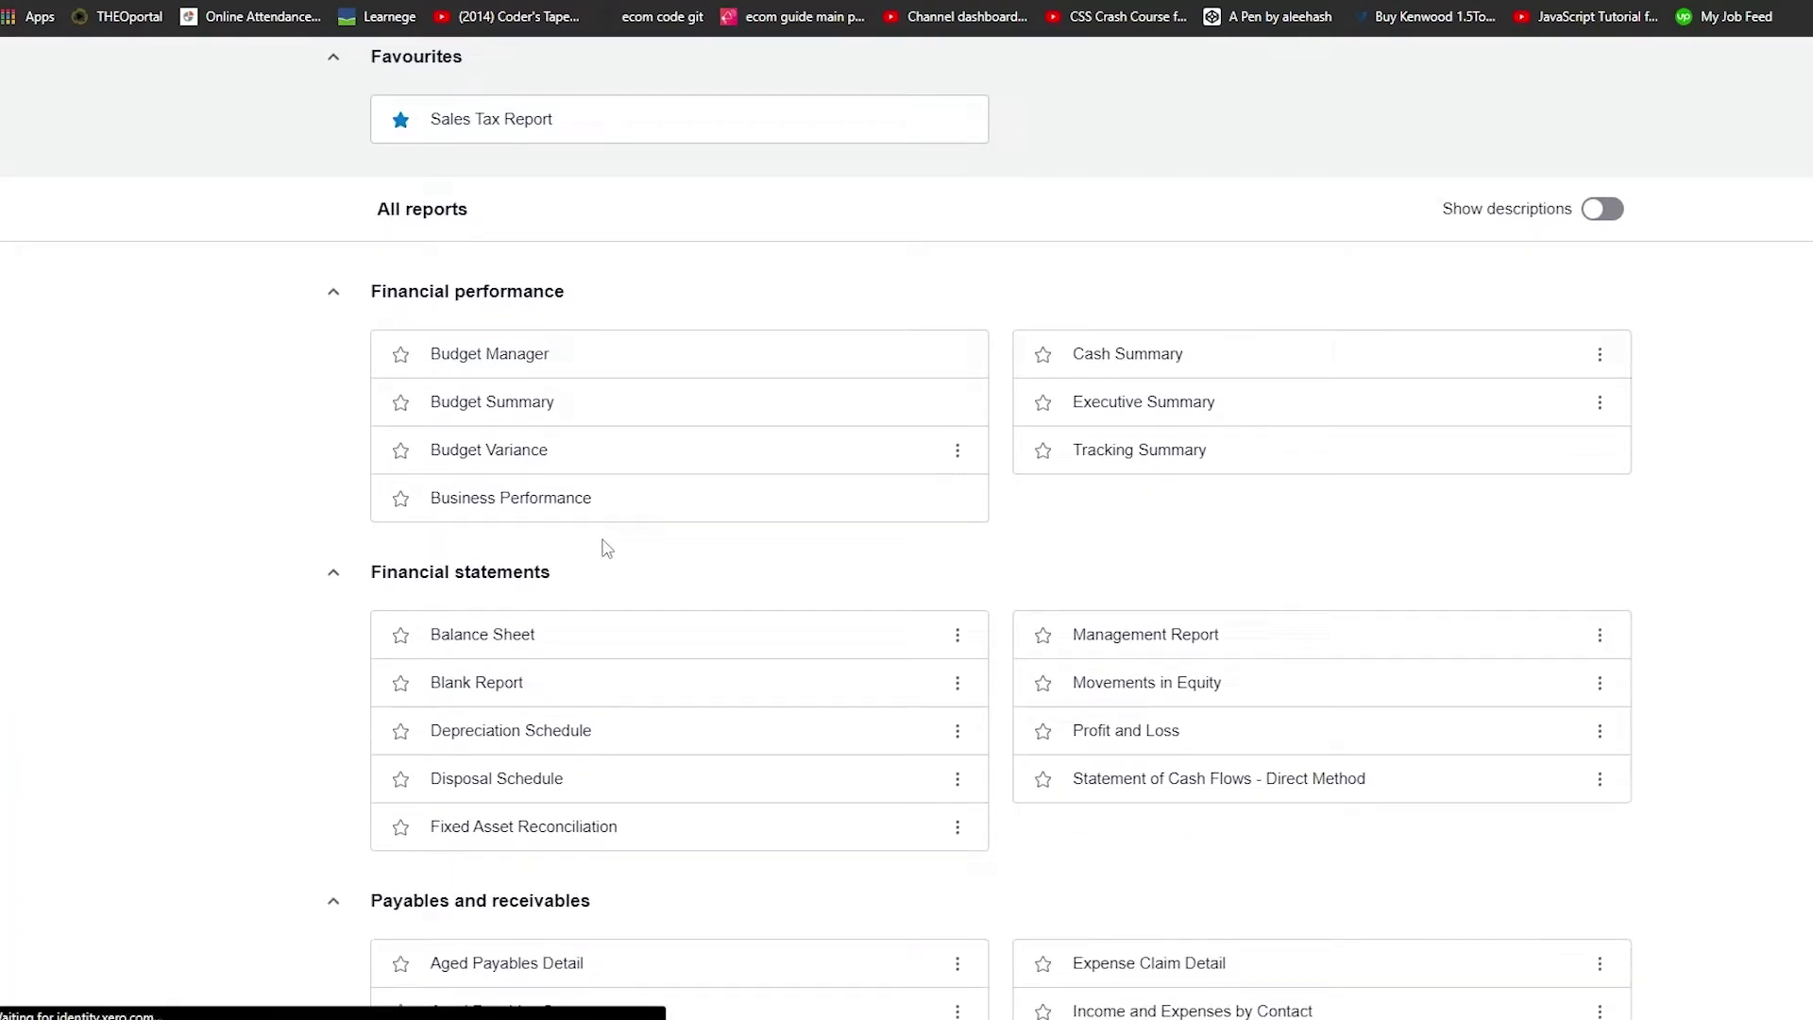
left_click(913, 669)
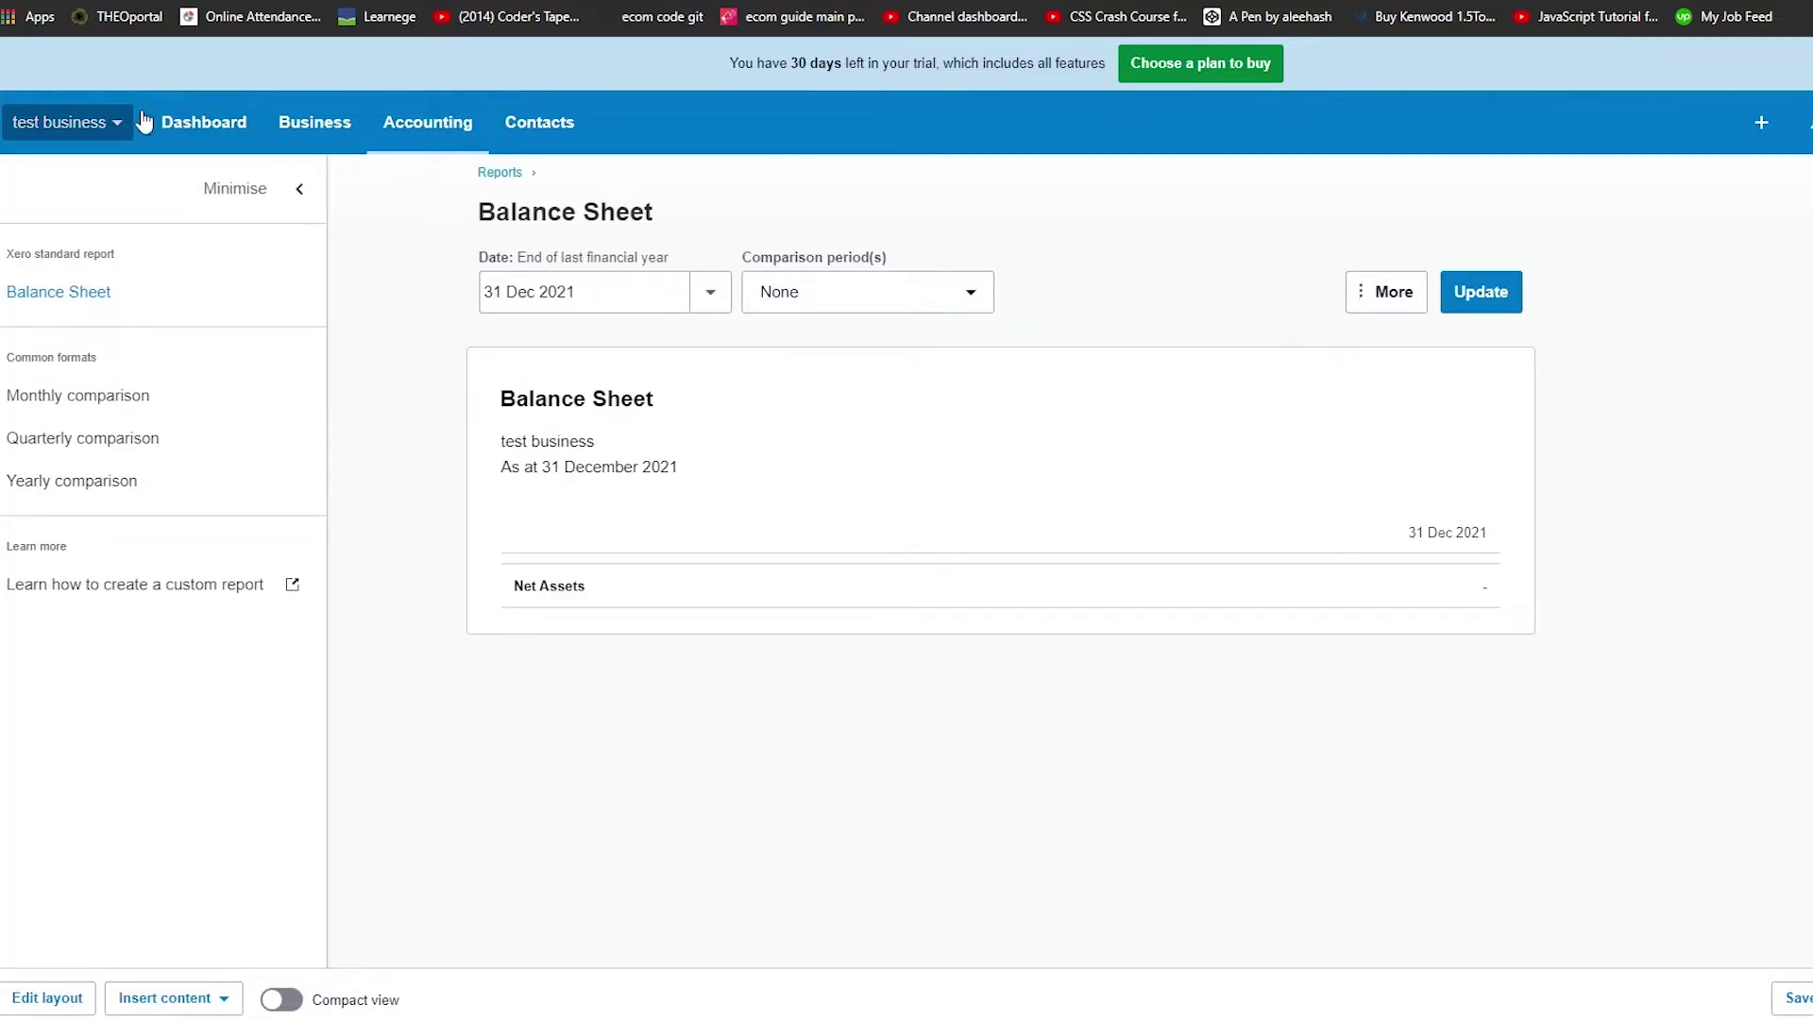
Expand the dashboard's cash flow card, glance at Add Bank Accounts, then return to Dashboard.
left_click(217, 130)
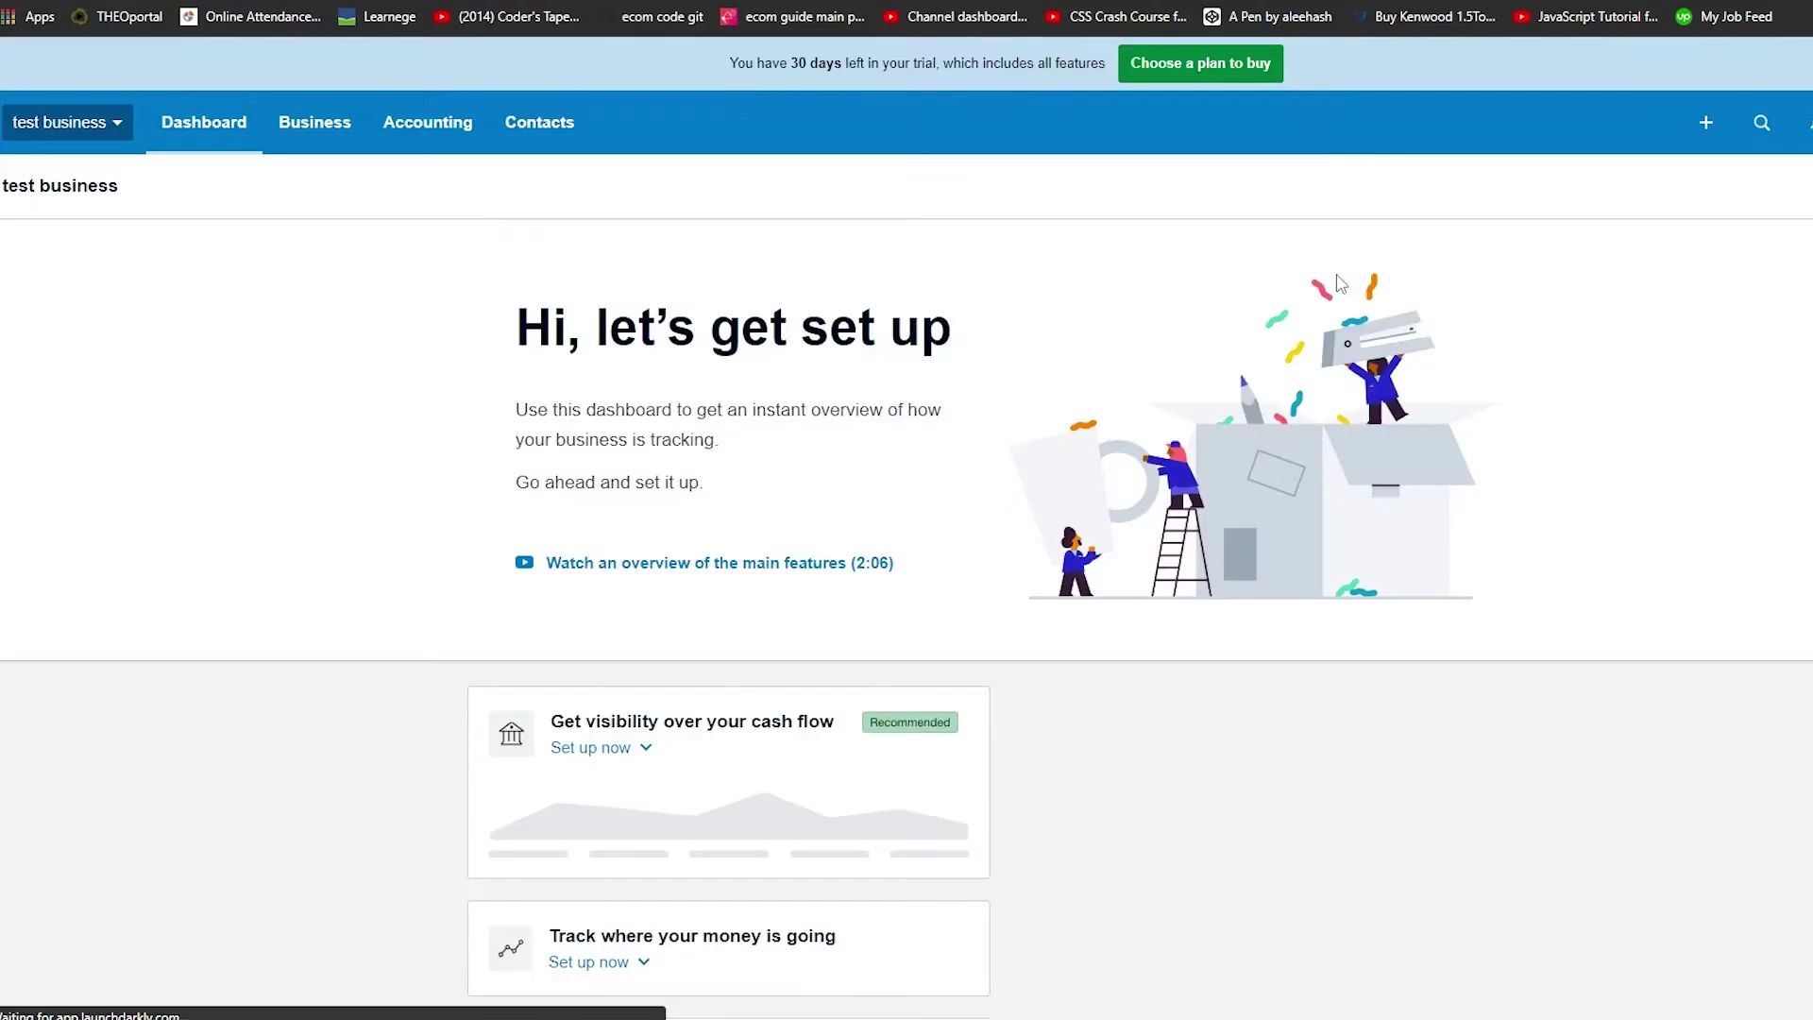
scroll(1322, 273, "down", 3)
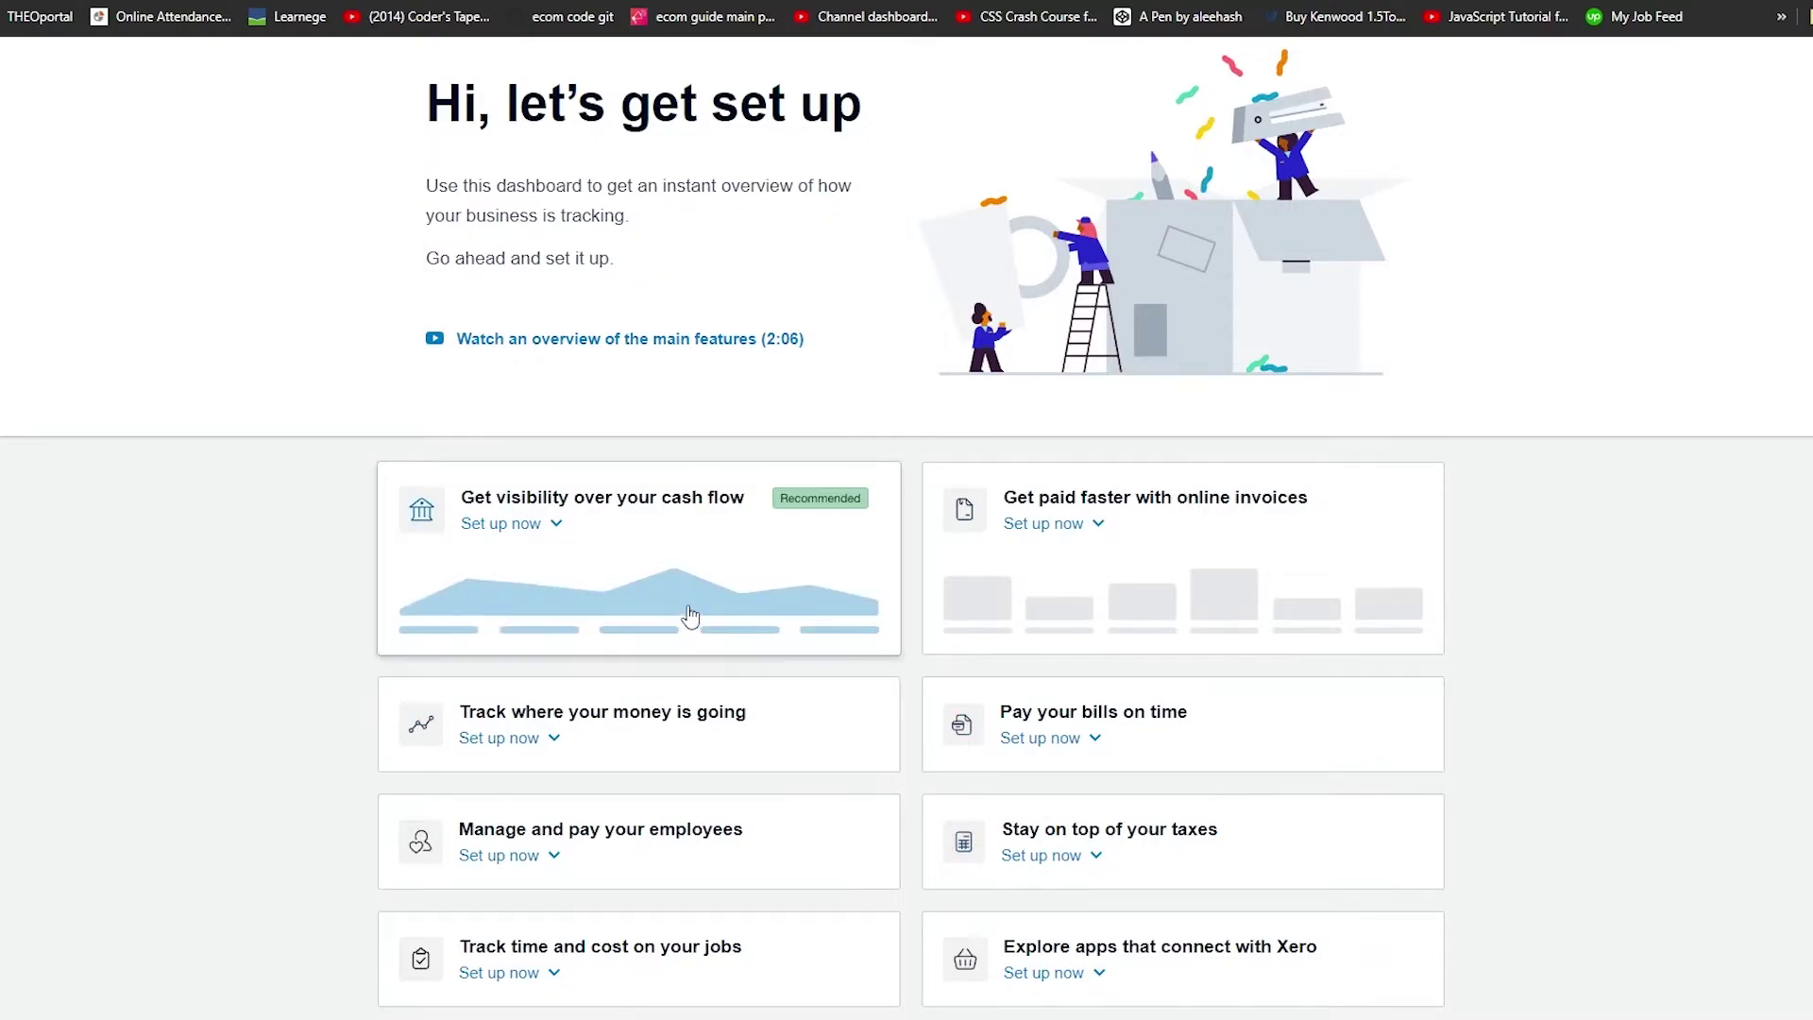
left_click(704, 531)
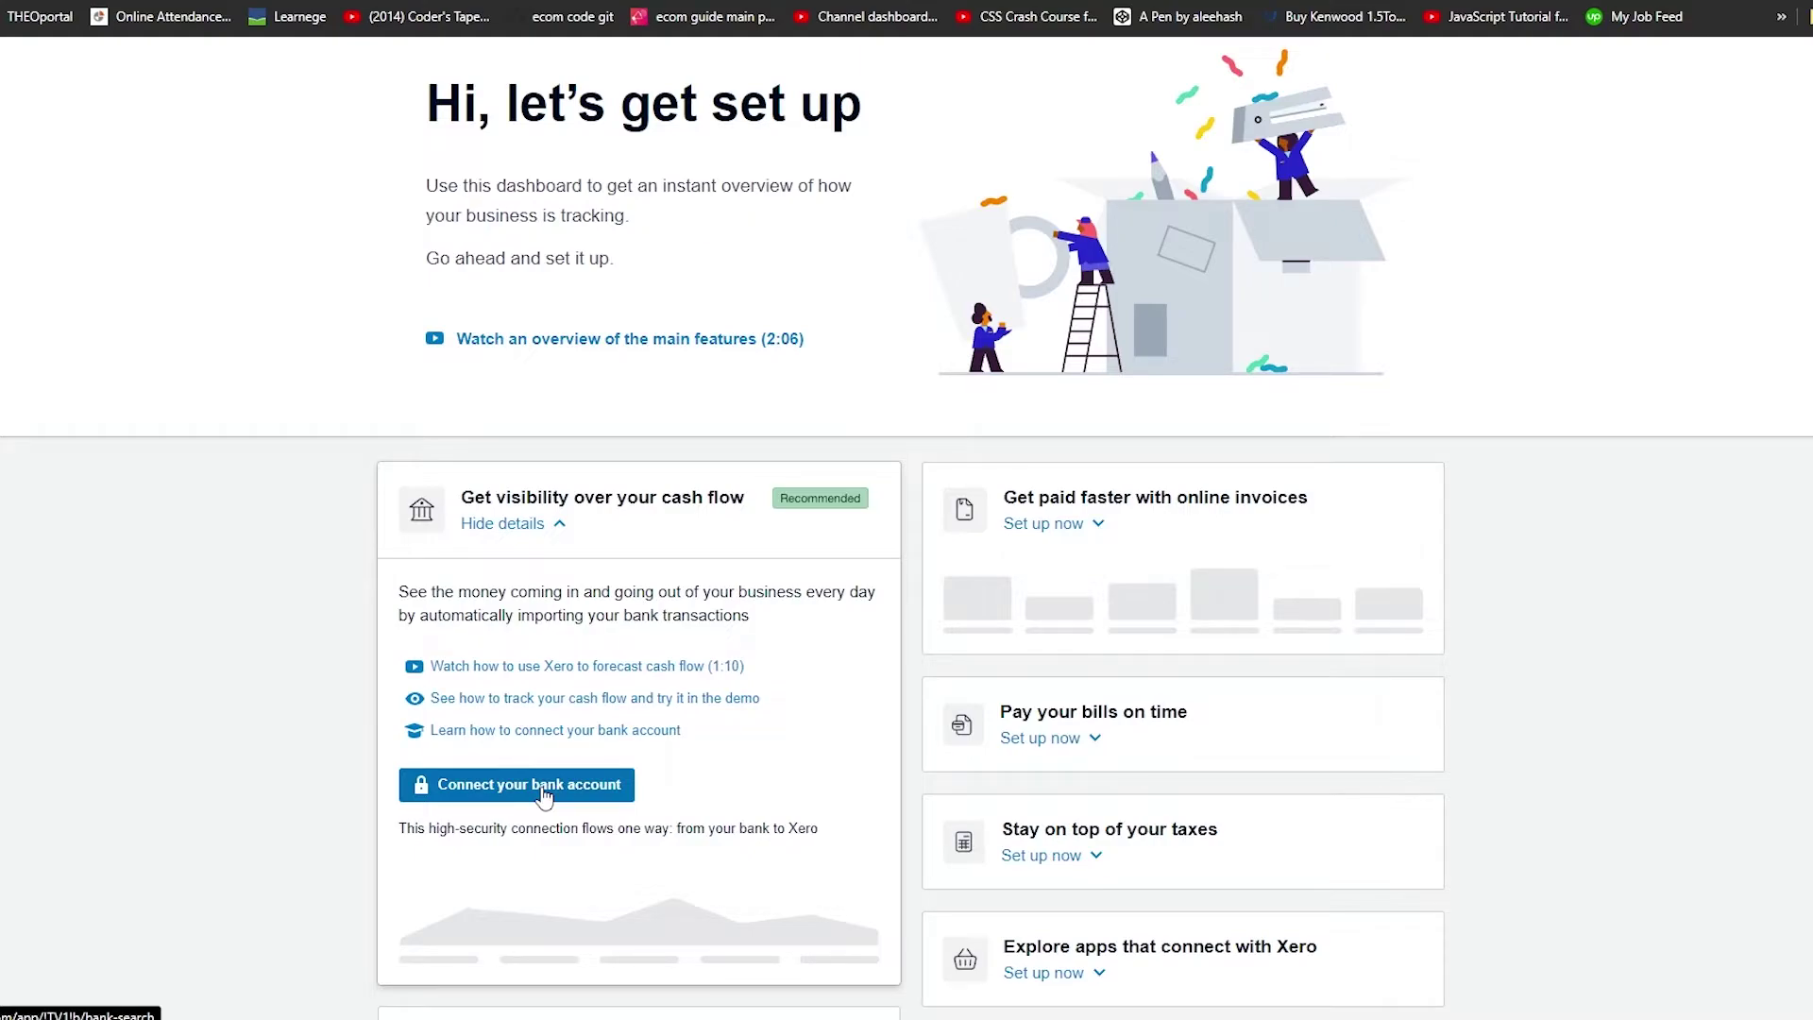
left_click(545, 796)
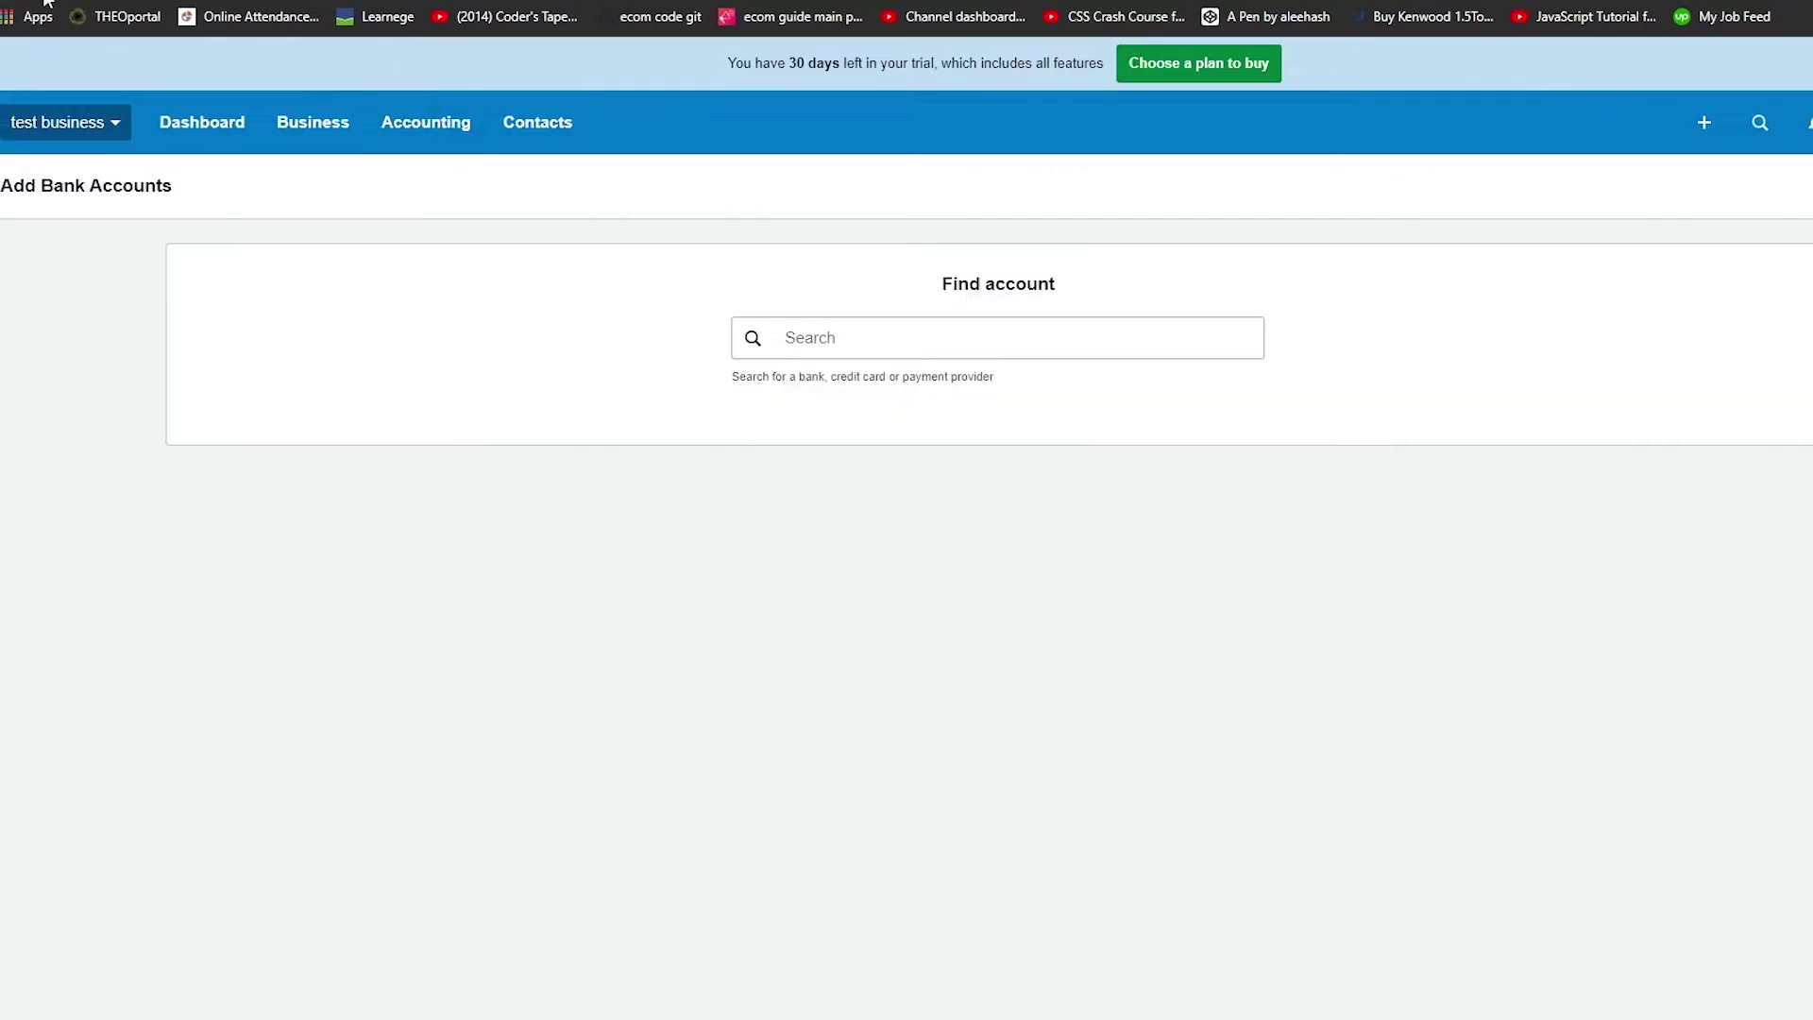
left_click(7, 3)
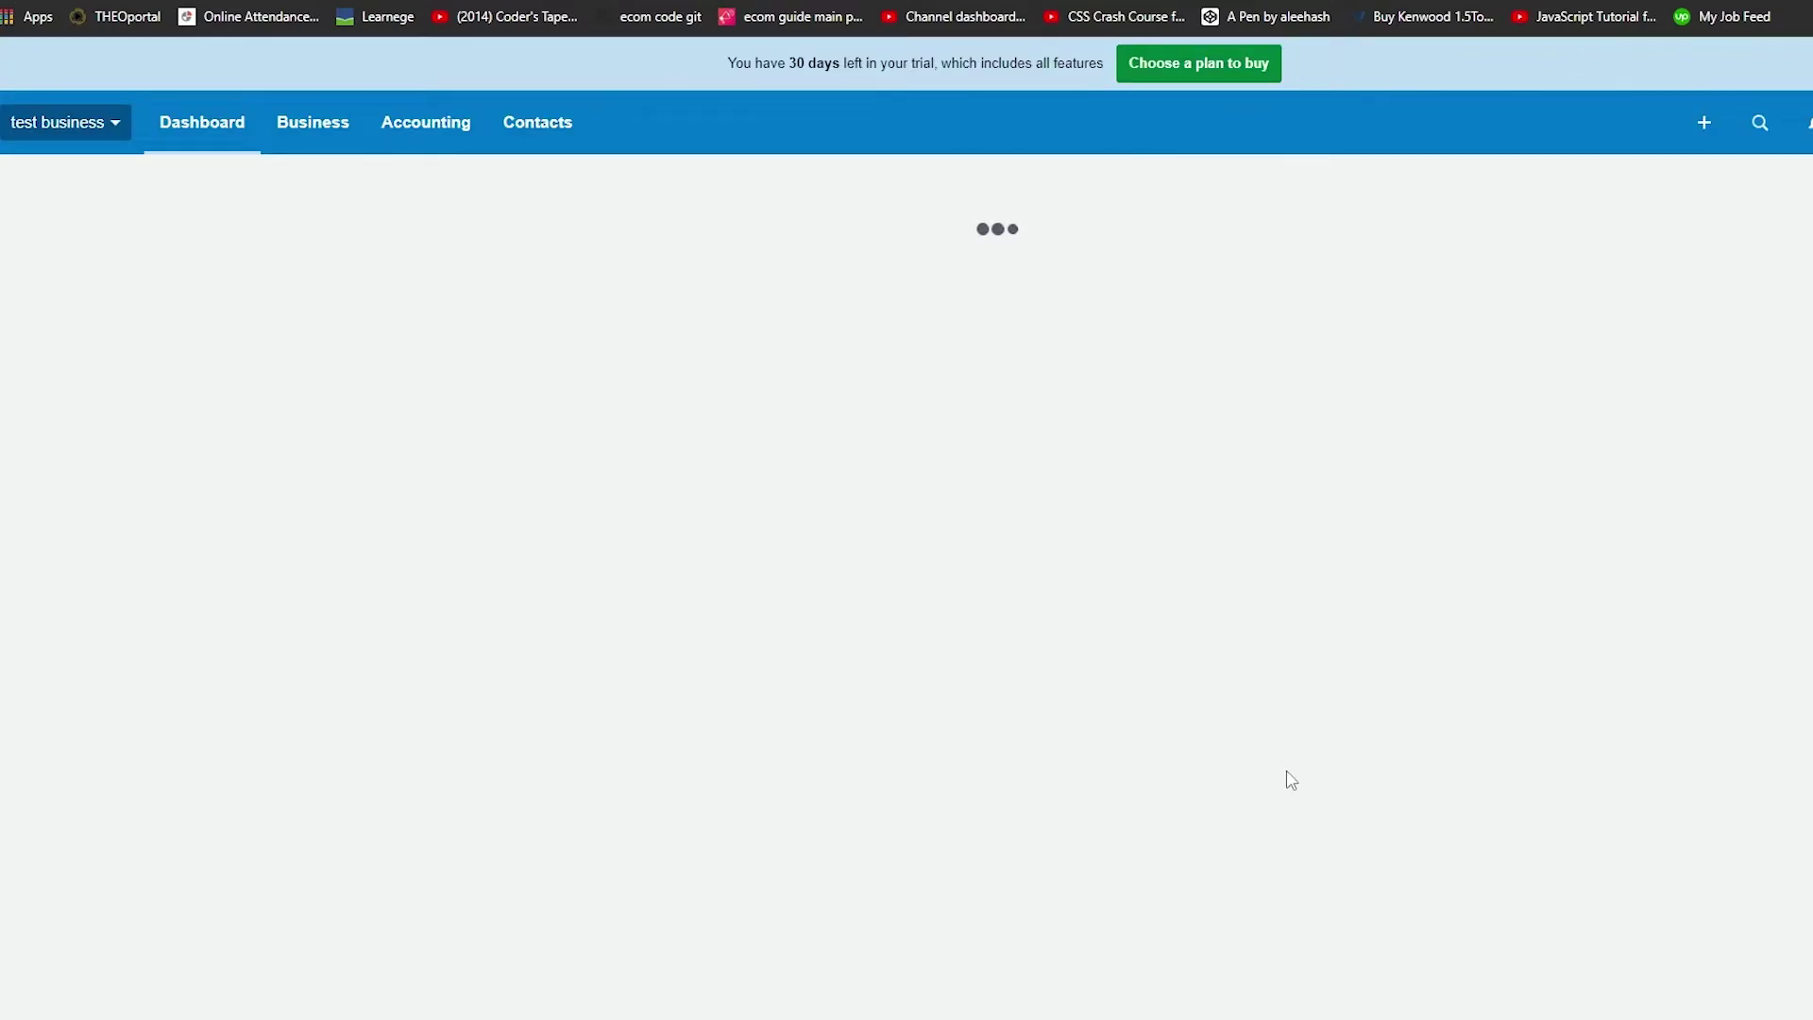
Expand the money-tracking, bills, taxes and payroll/expense claims cards on the dashboard.
scroll(1171, 663, "down", 3)
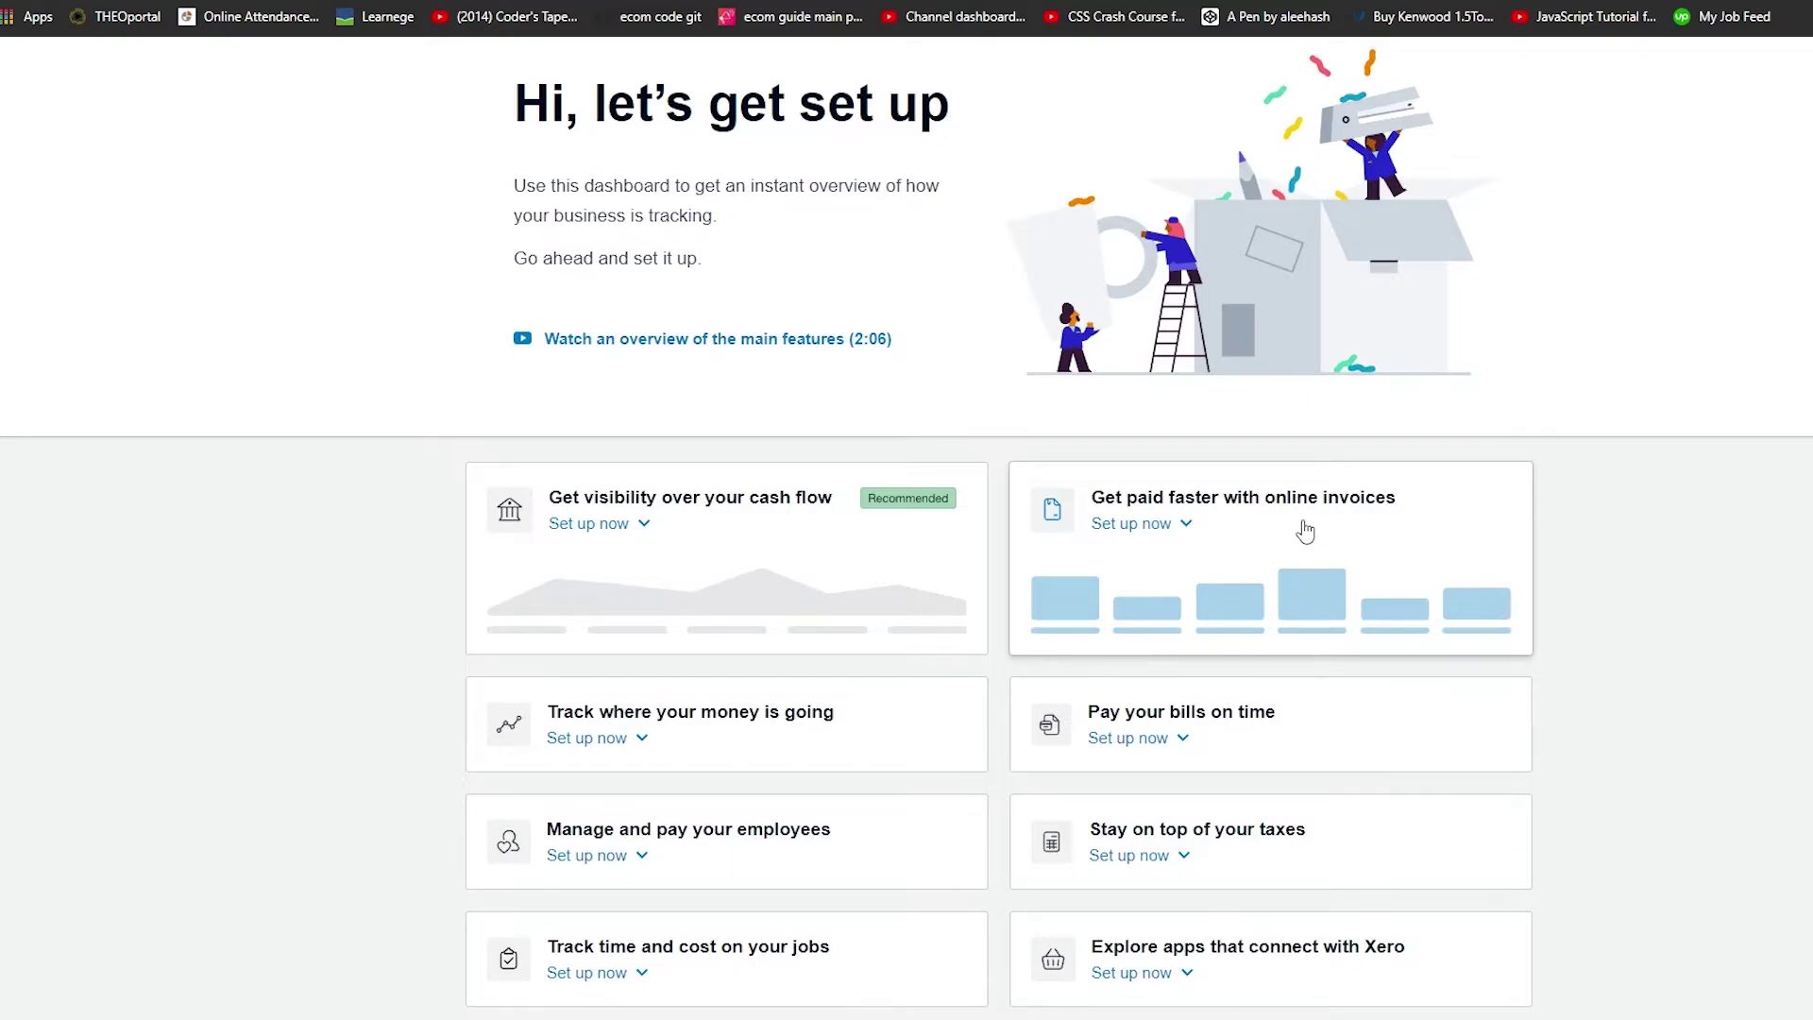
left_click(667, 738)
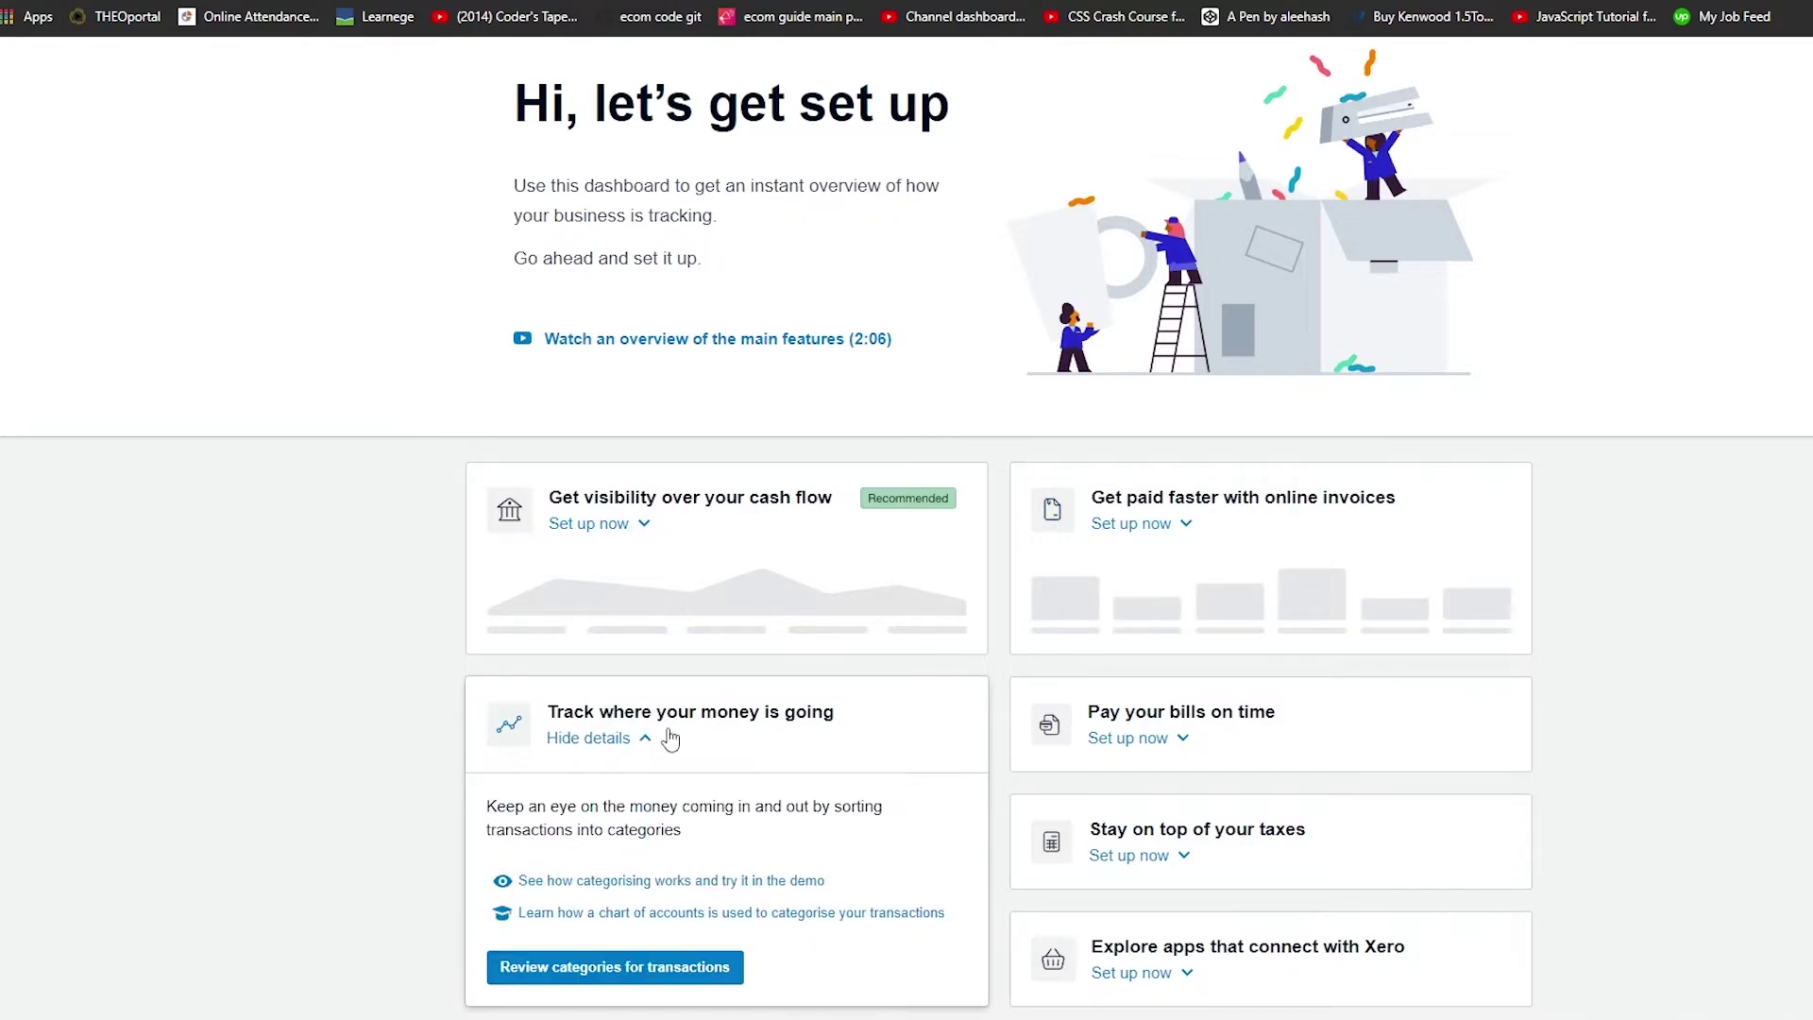
scroll(669, 740, "down", 2)
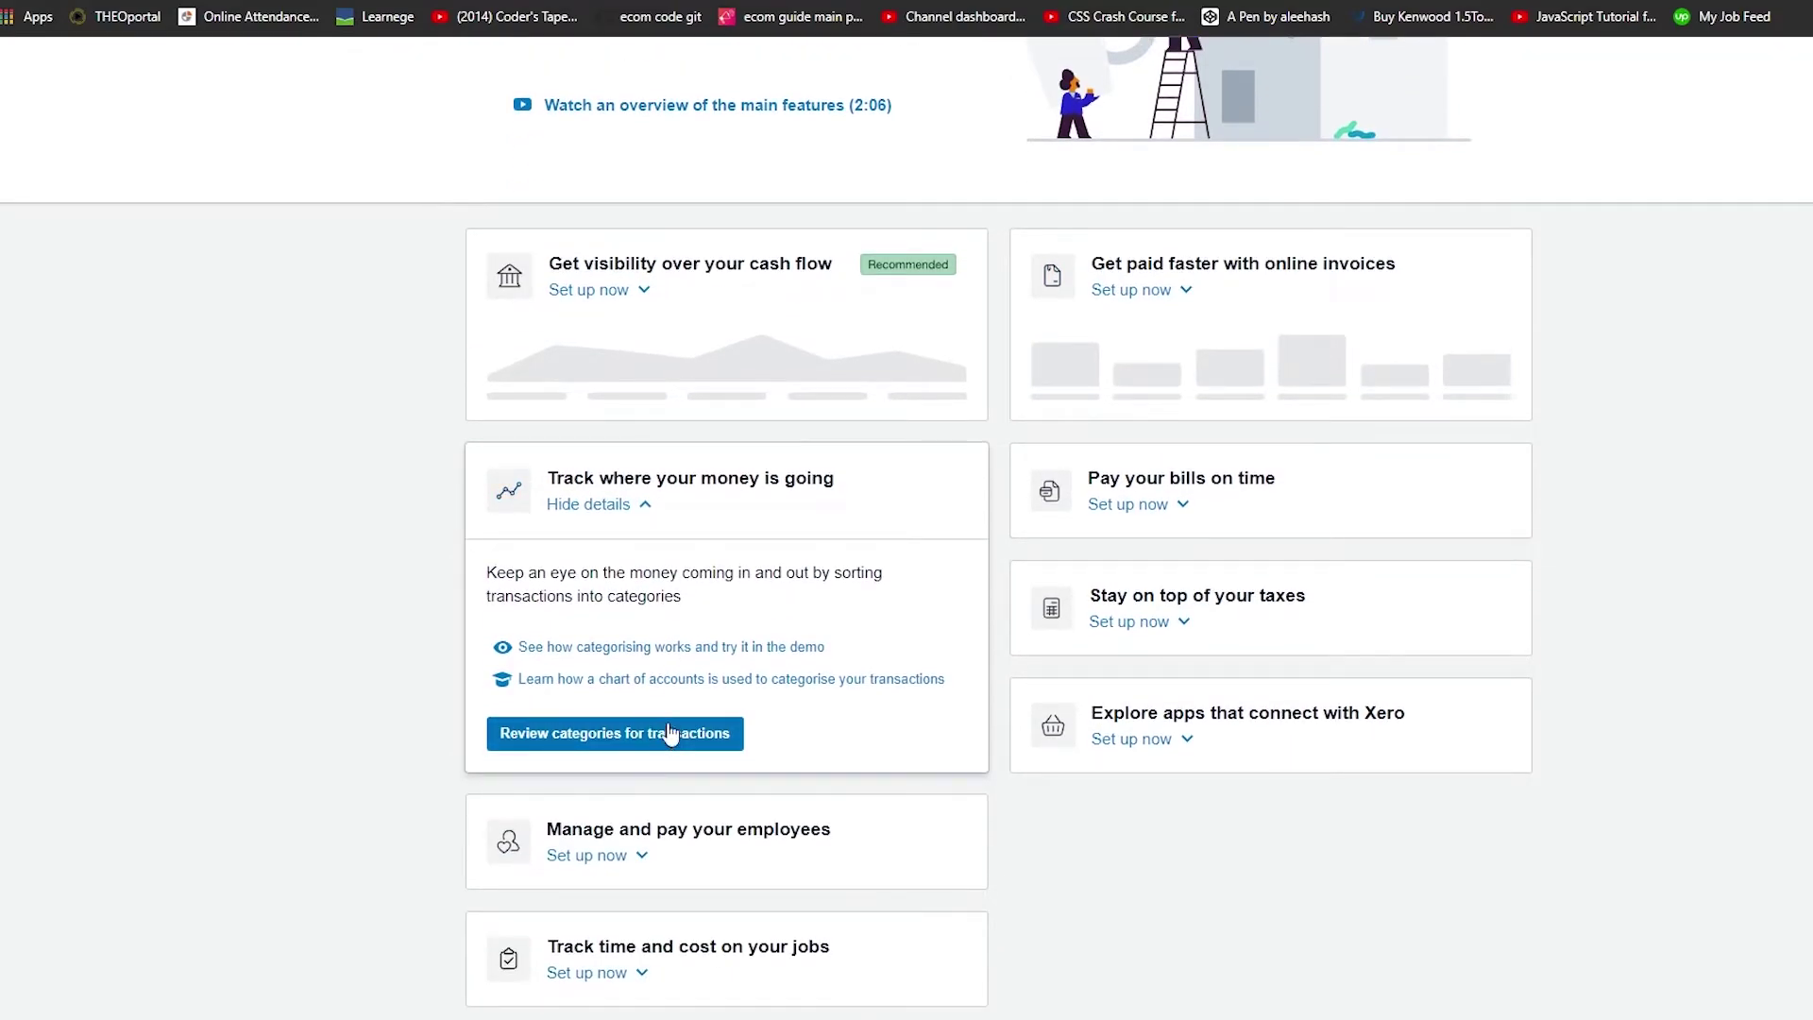
left_click(1224, 504)
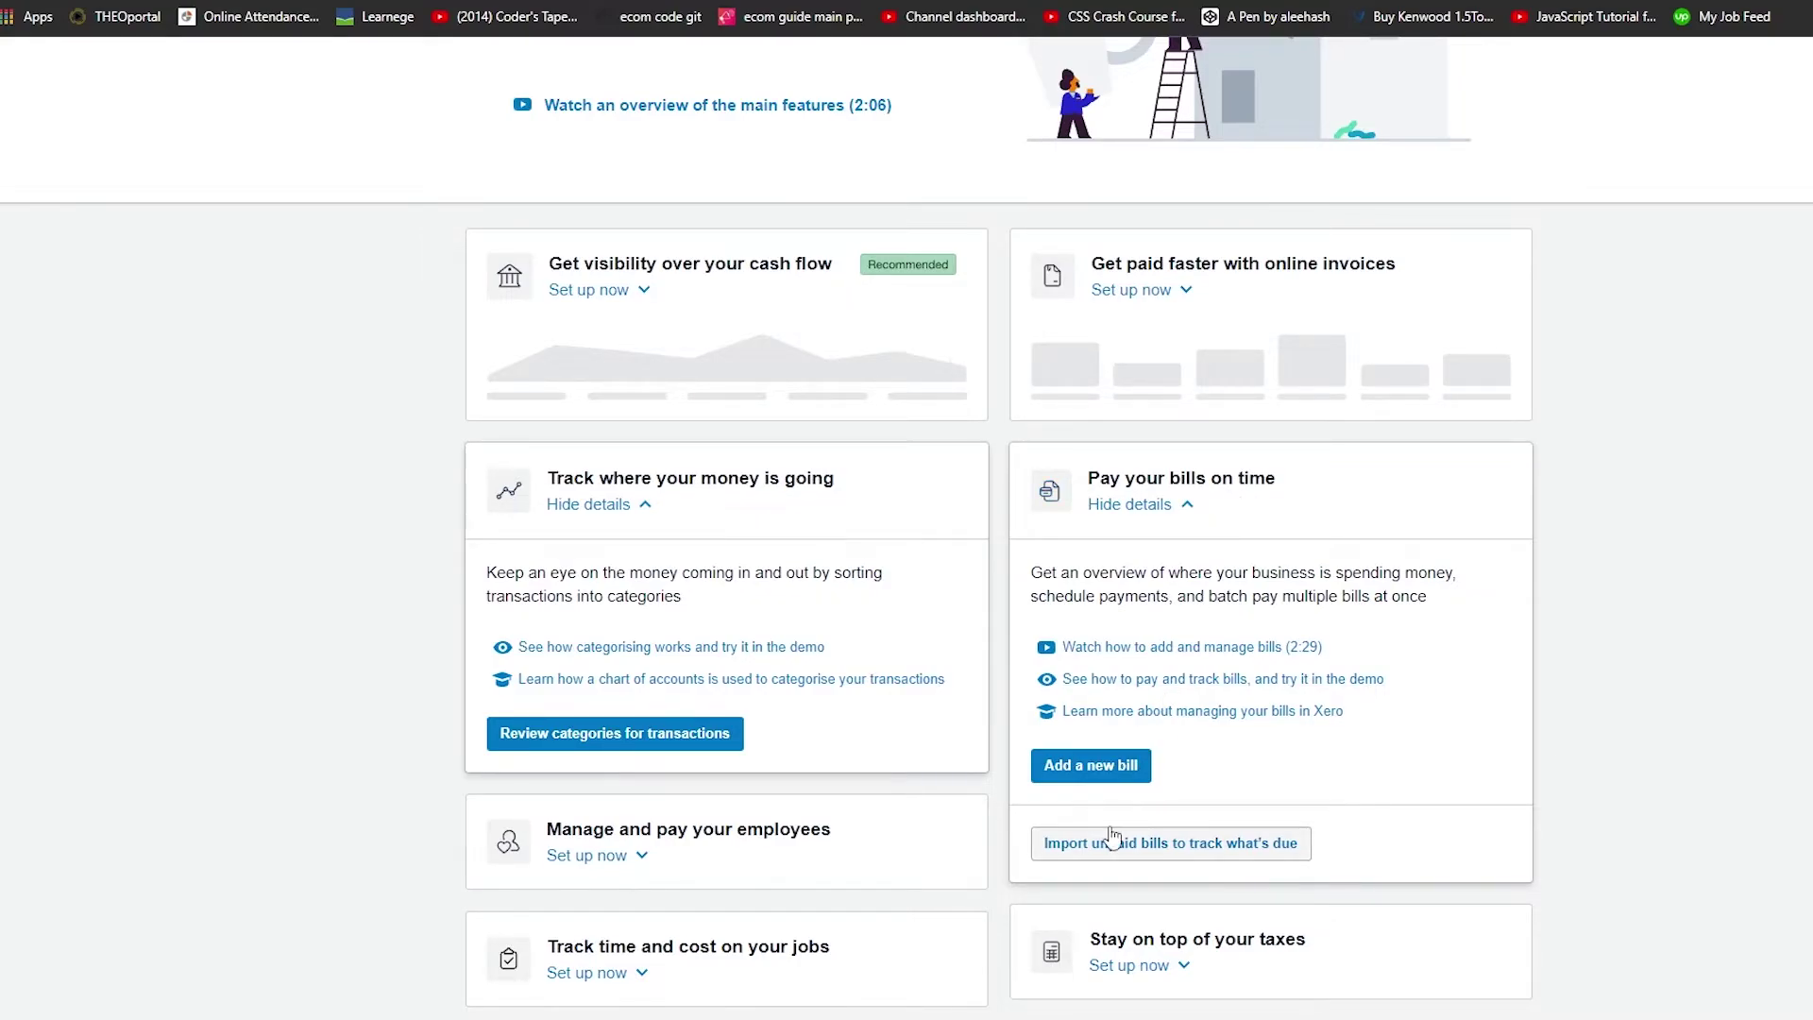
scroll(1108, 839, "down", 1)
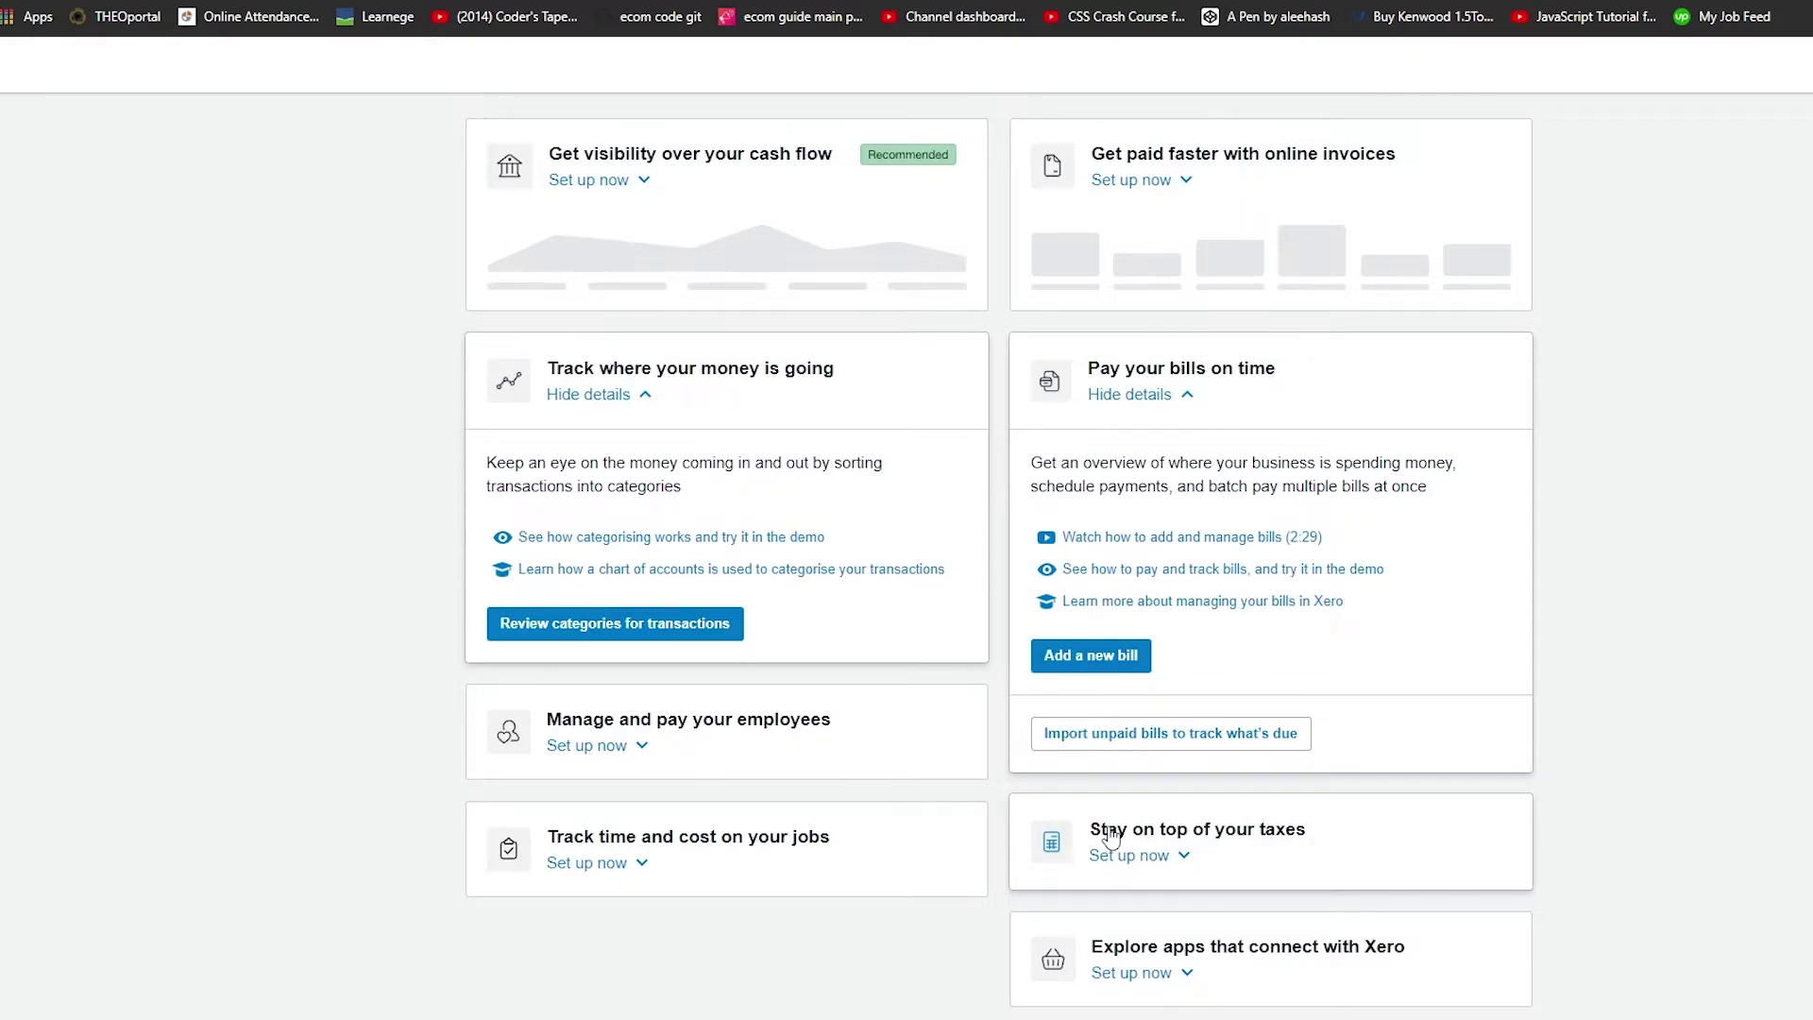
left_click(1111, 836)
scroll(1110, 831, "down", 3)
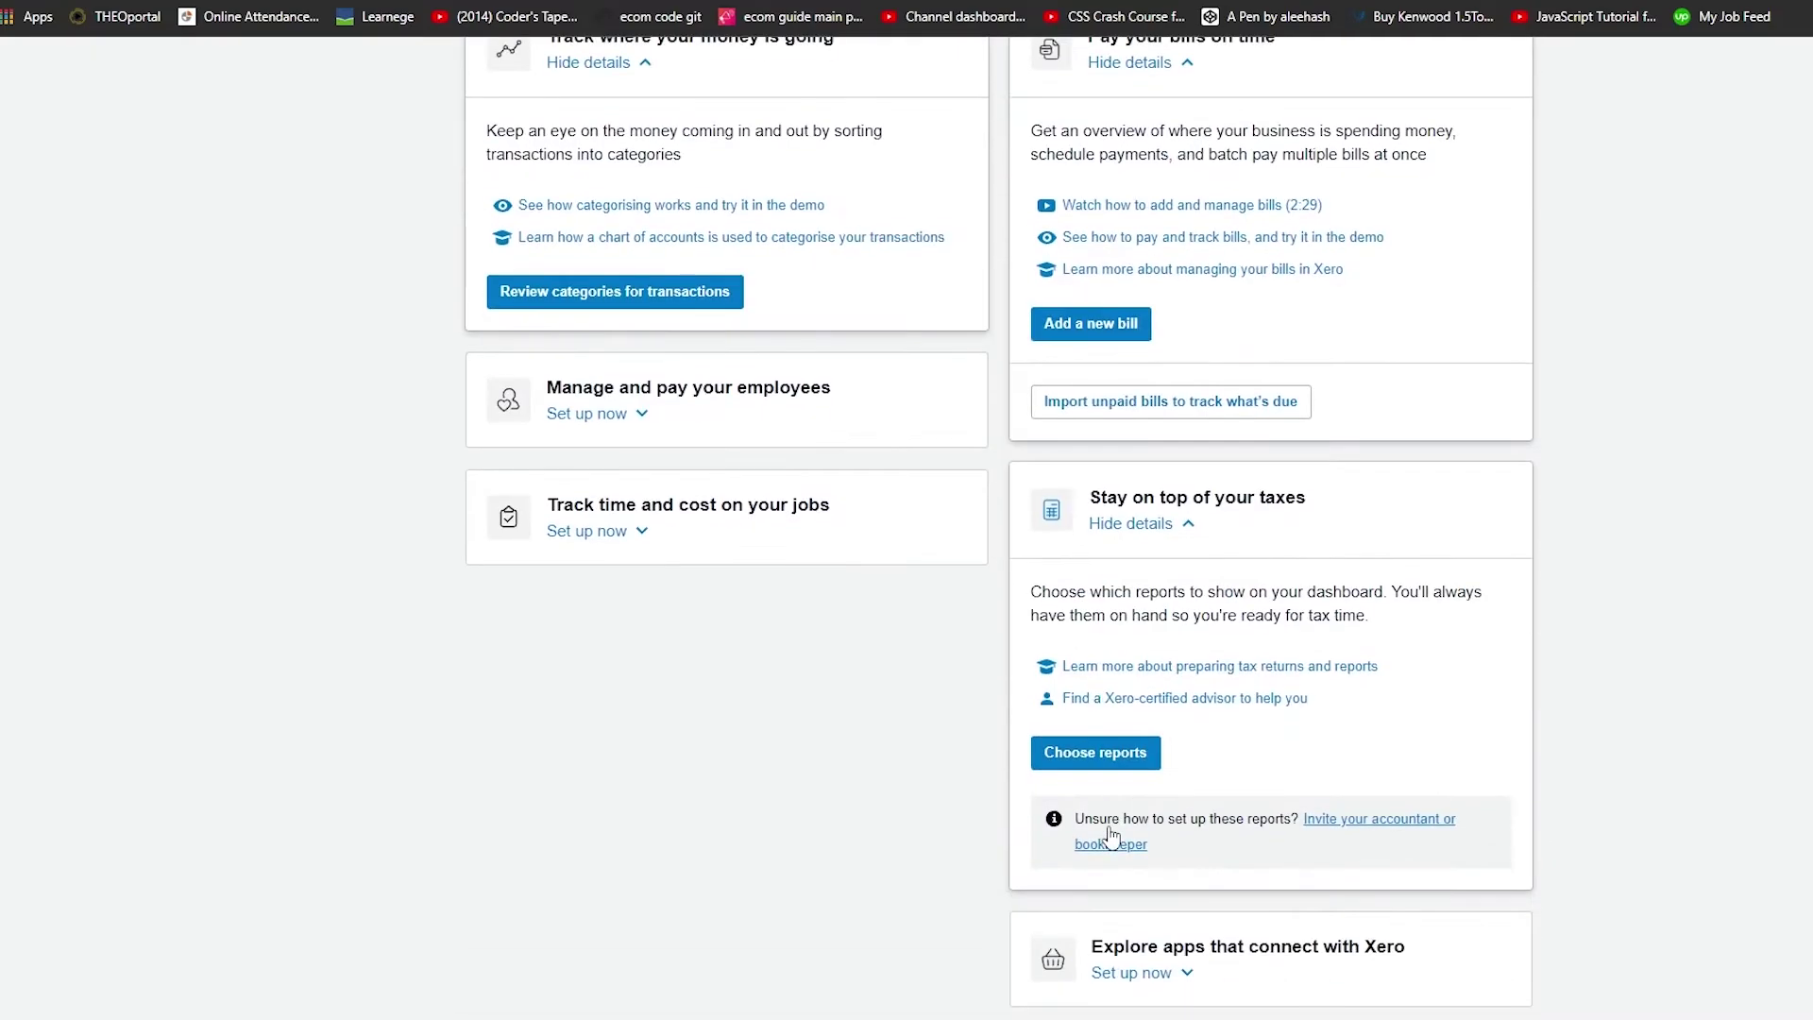
scroll(1110, 827, "up", 8)
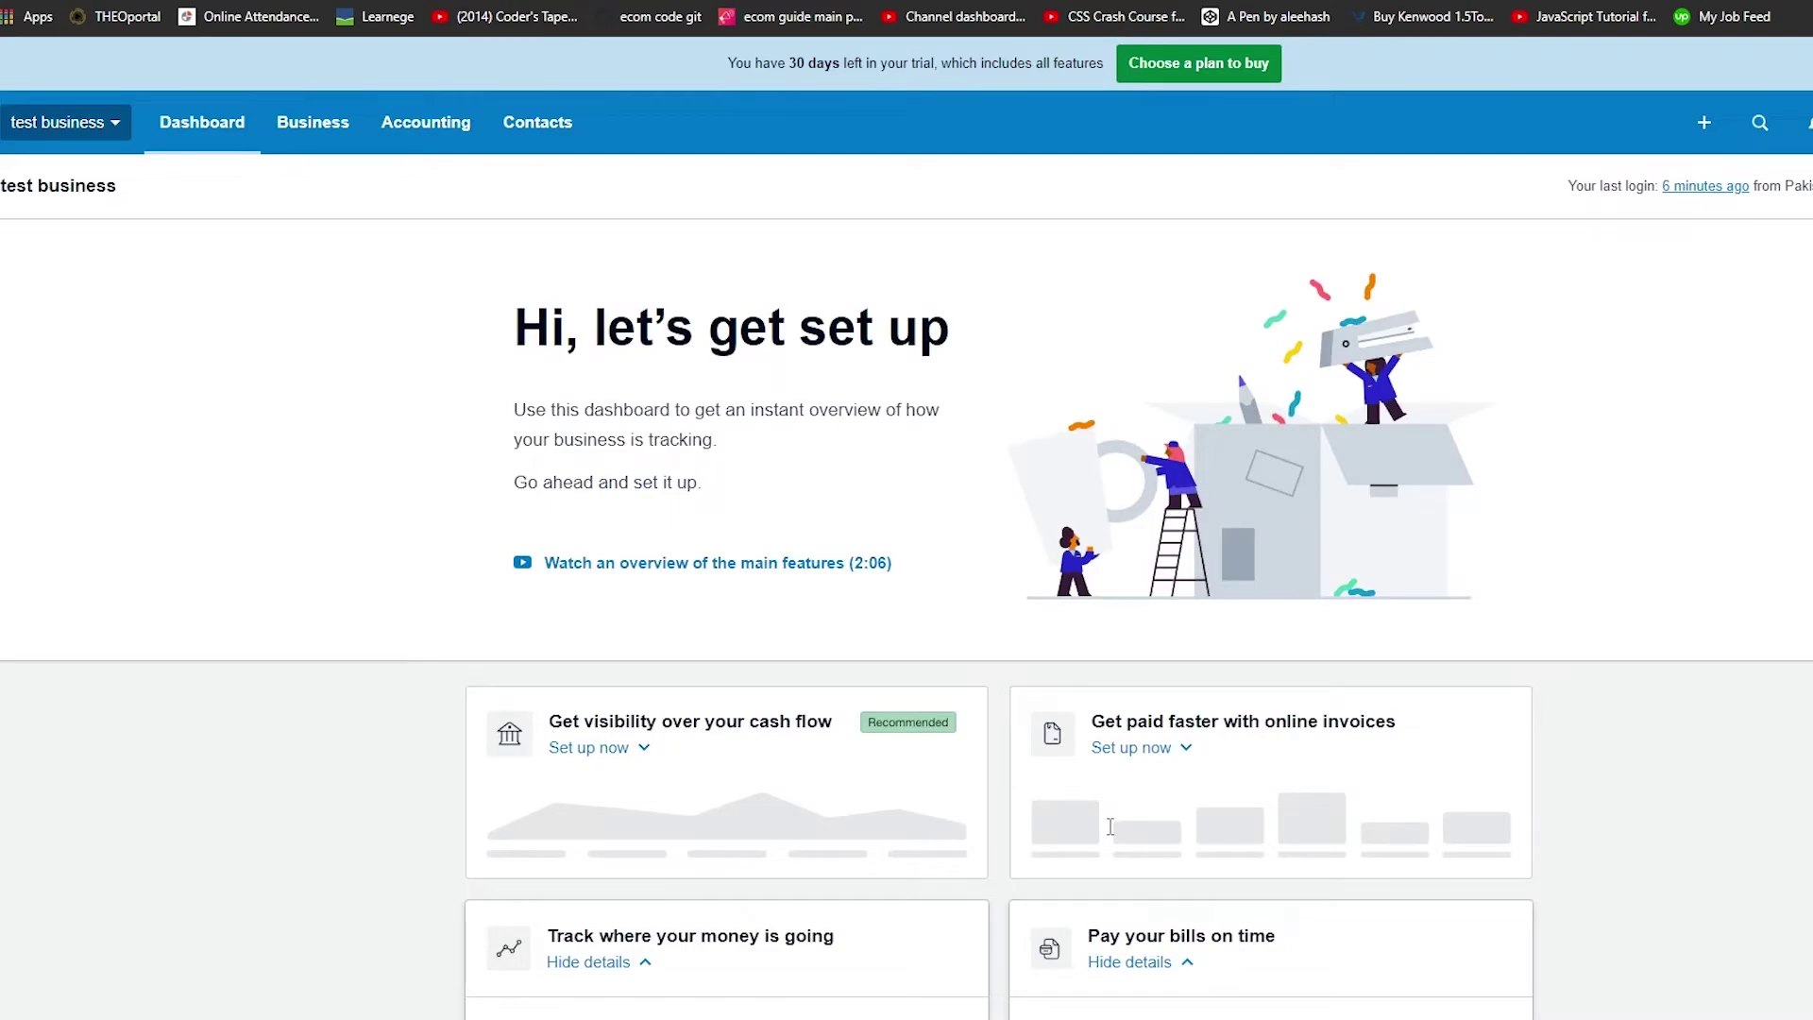
scroll(1111, 827, "down", 8)
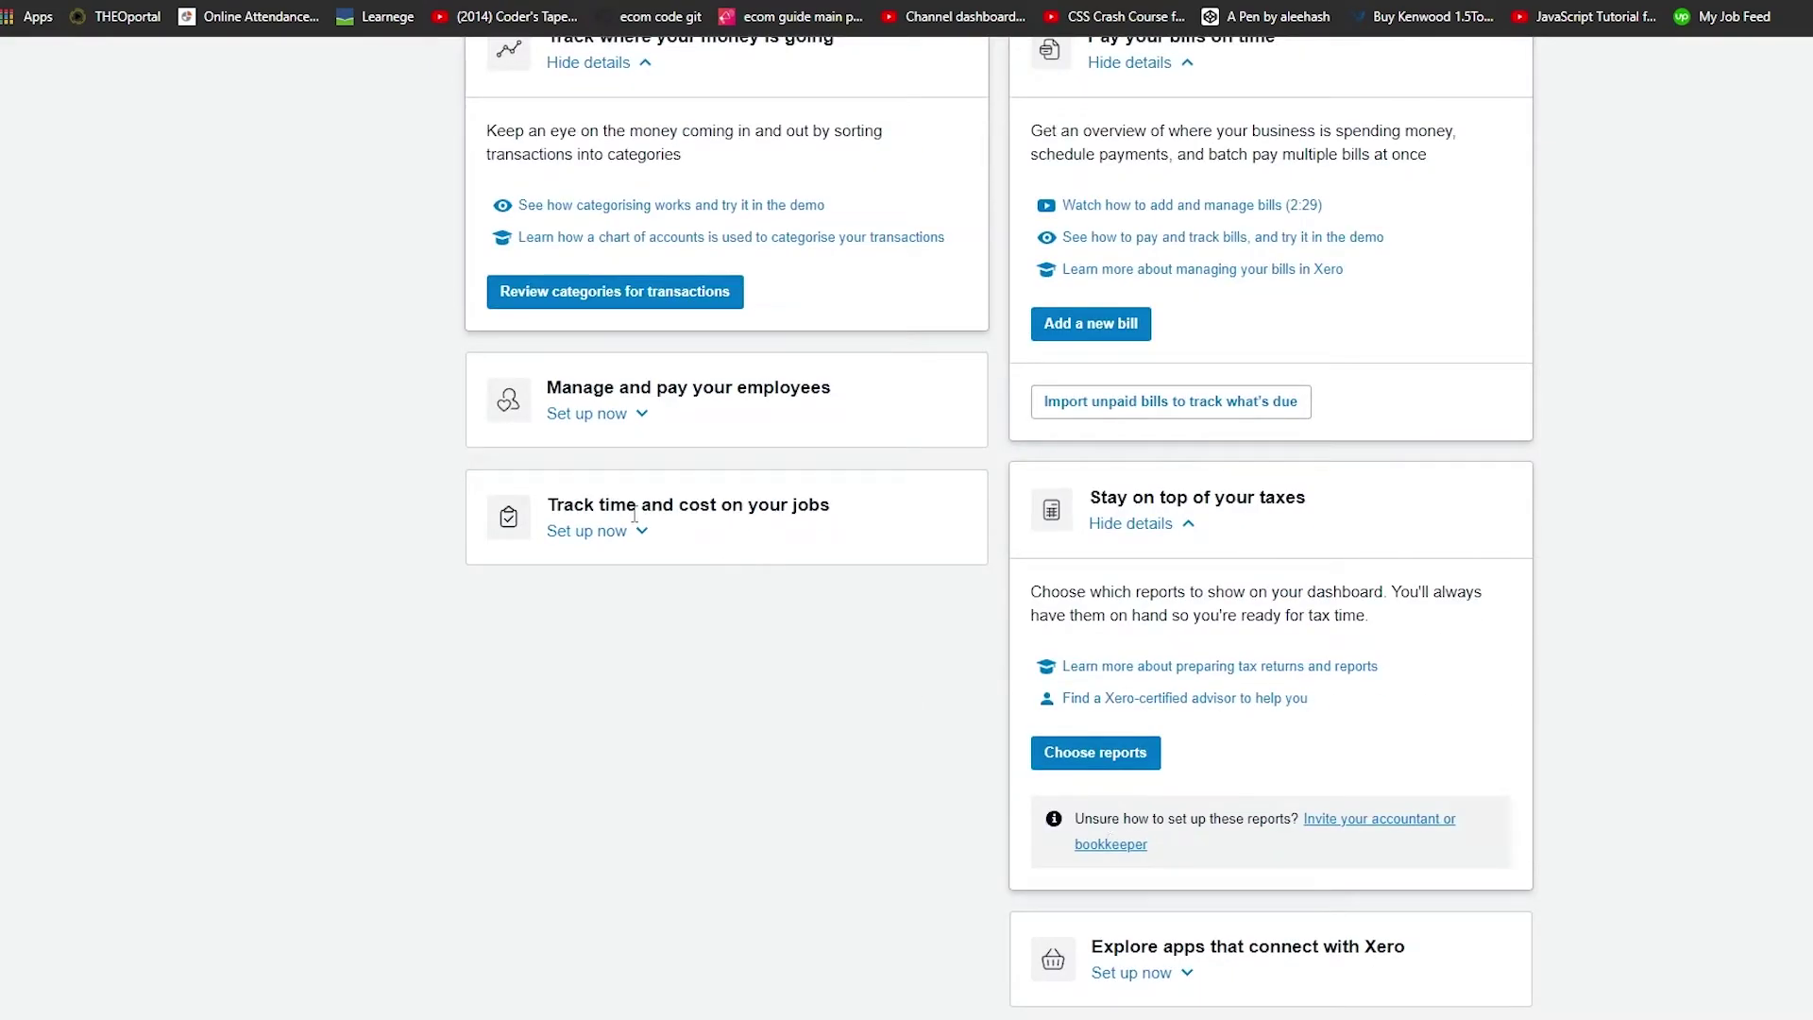
left_click(697, 411)
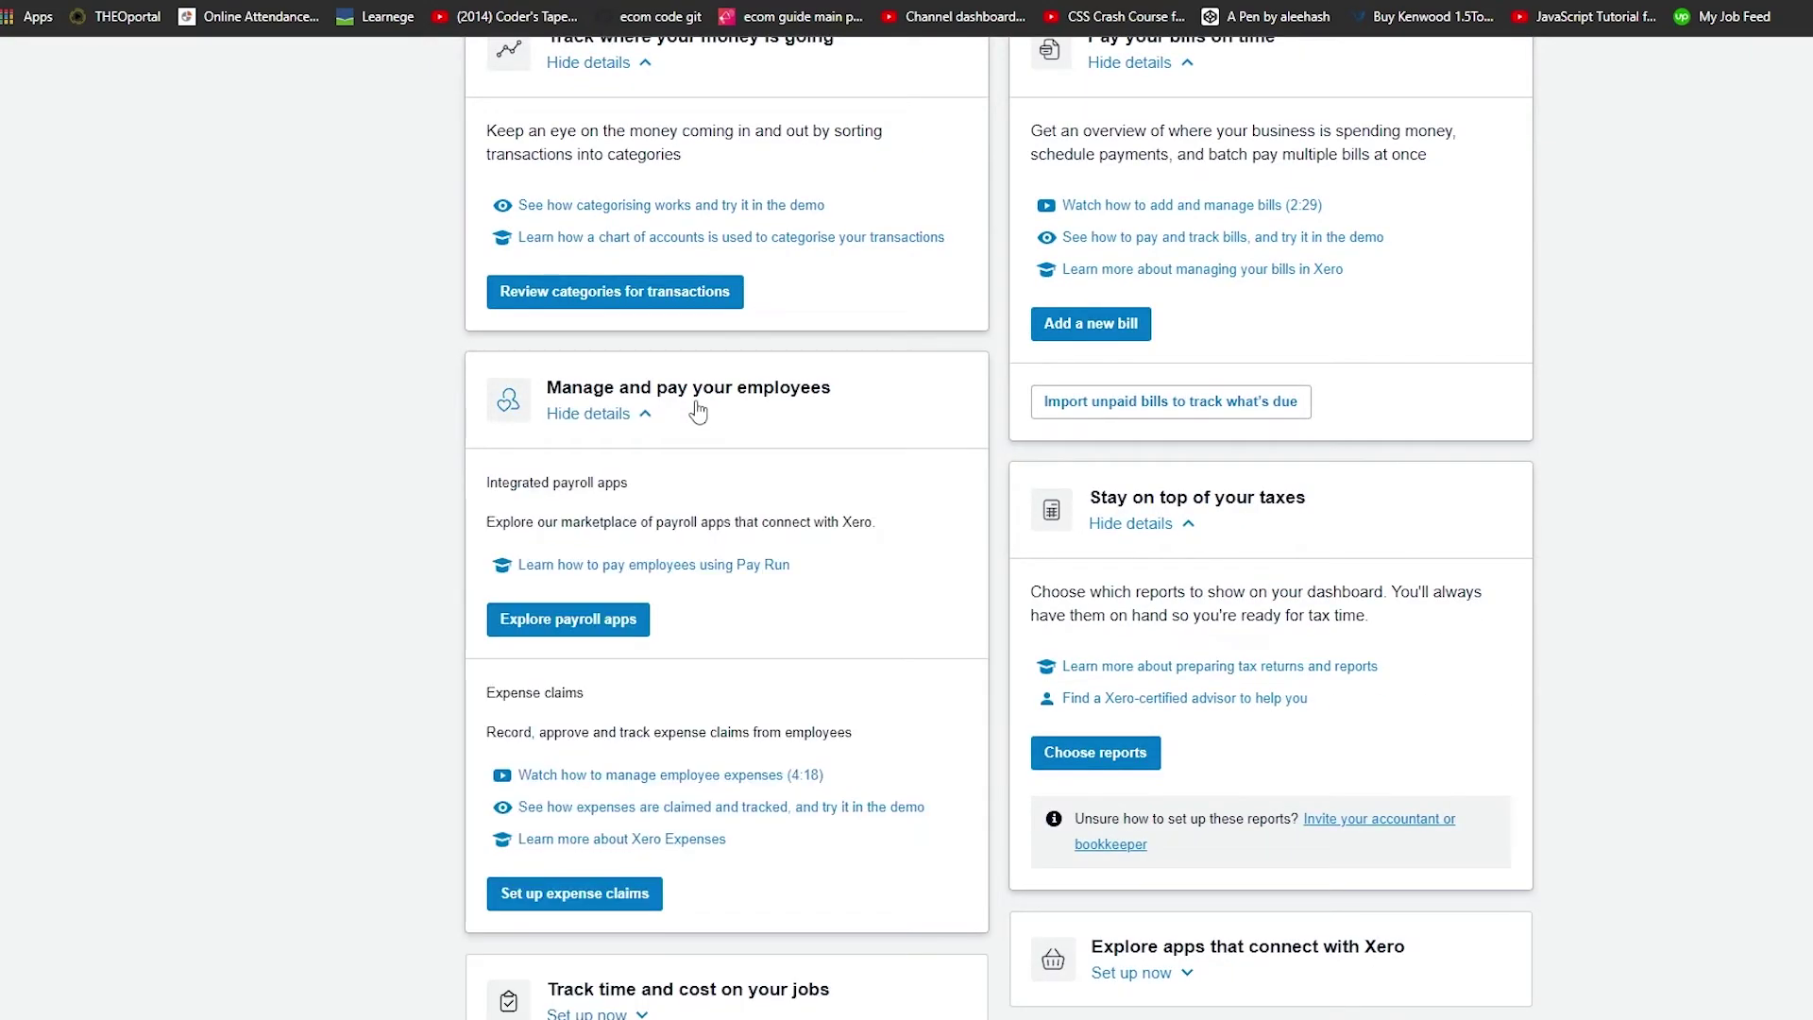
Browse the nine Payroll HR apps in the App Store, then go back to Dashboard.
left_click(574, 635)
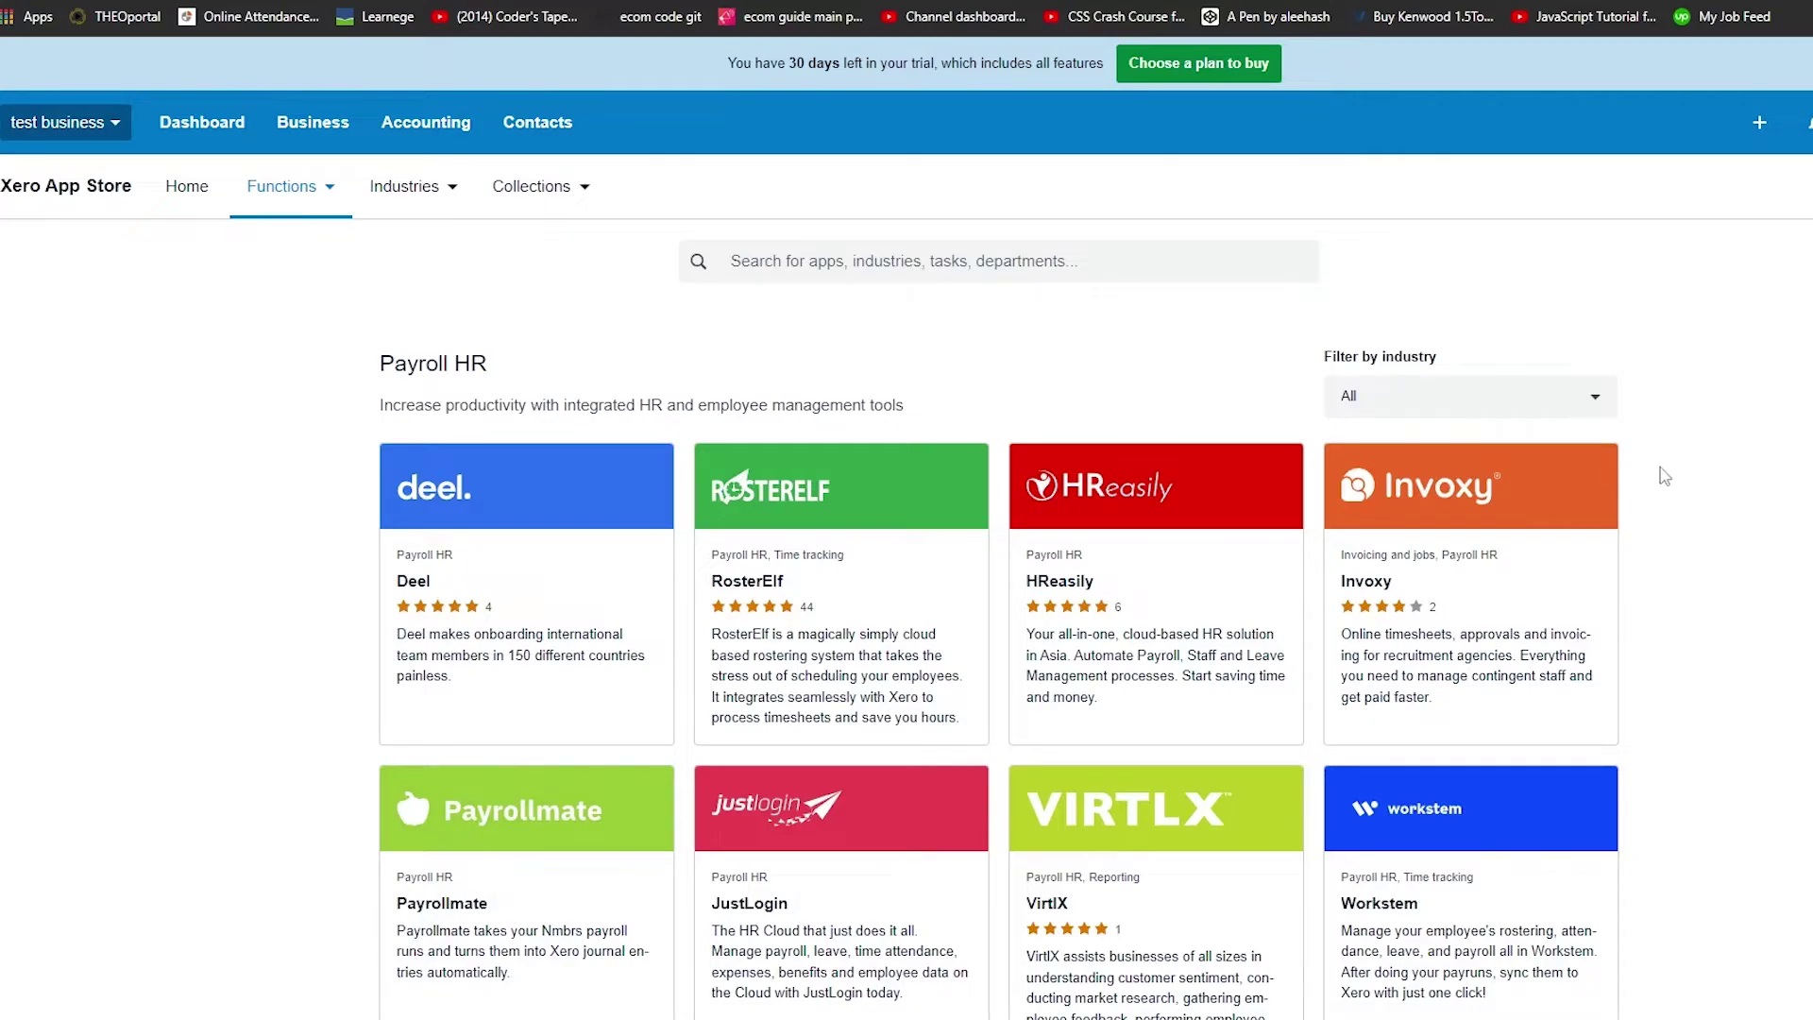
scroll(1538, 875, "down", 3)
scroll(1538, 875, "down", 2)
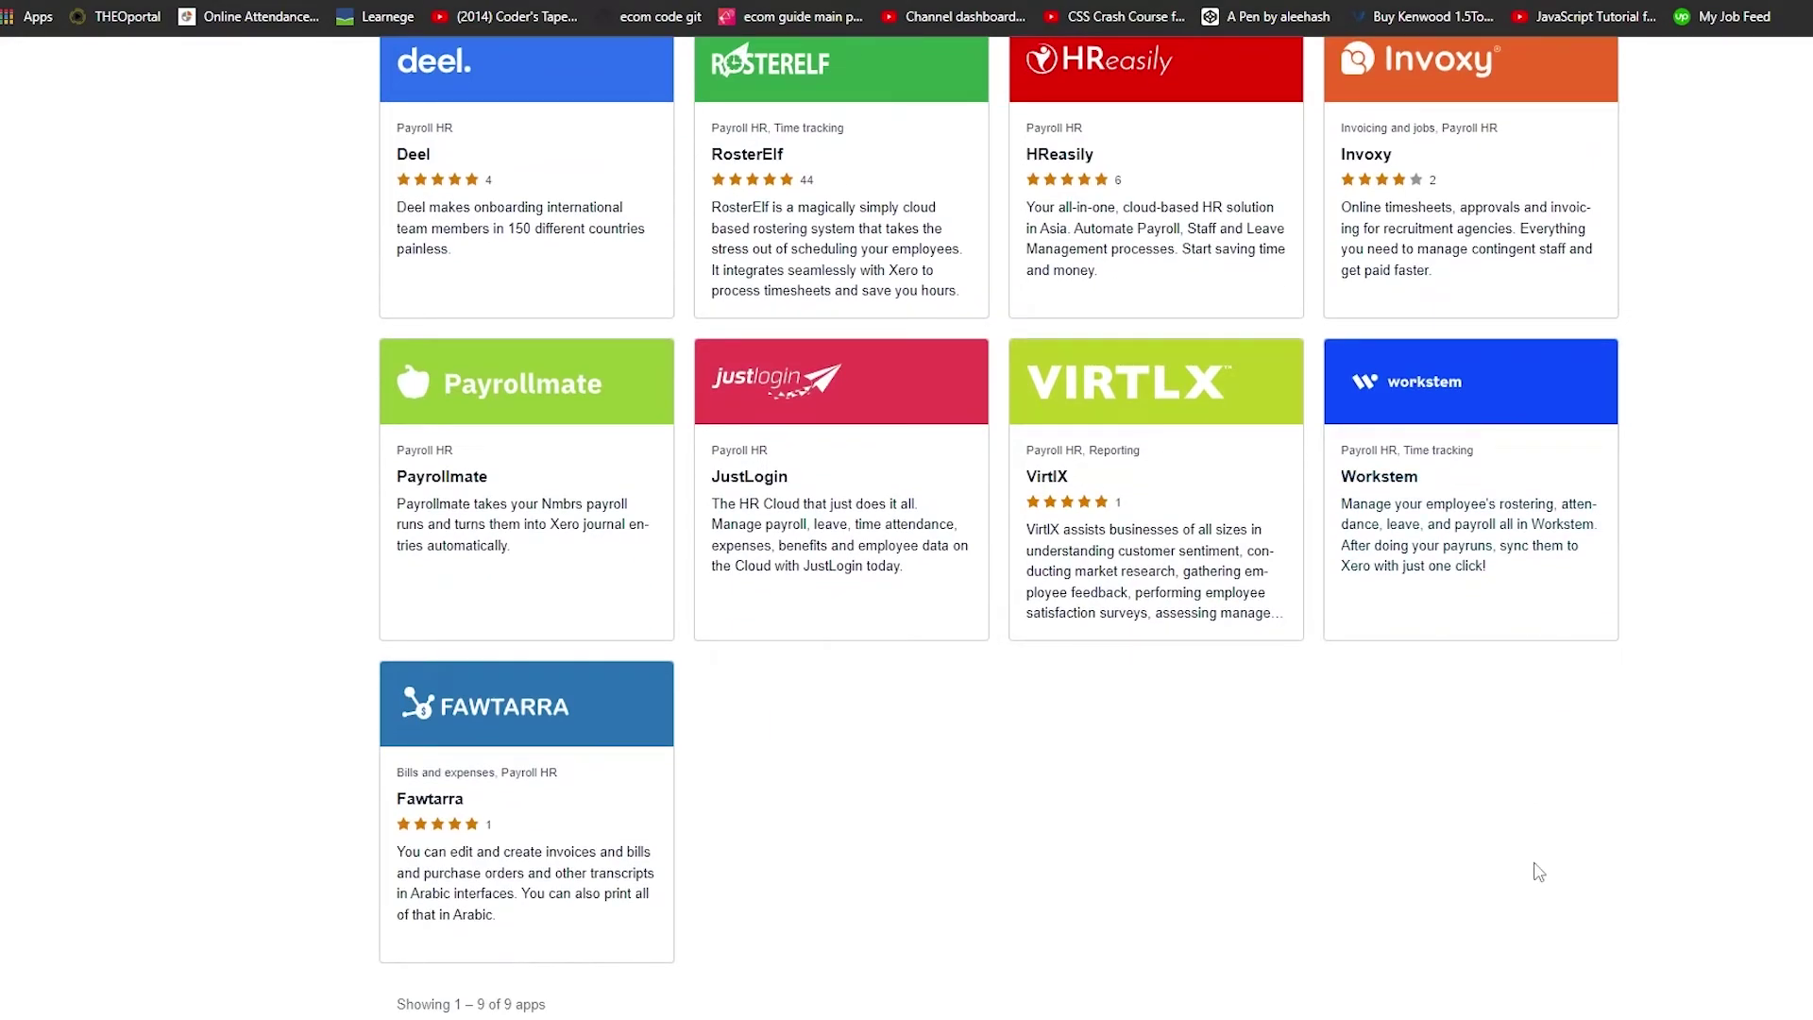
scroll(1538, 875, "up", 4)
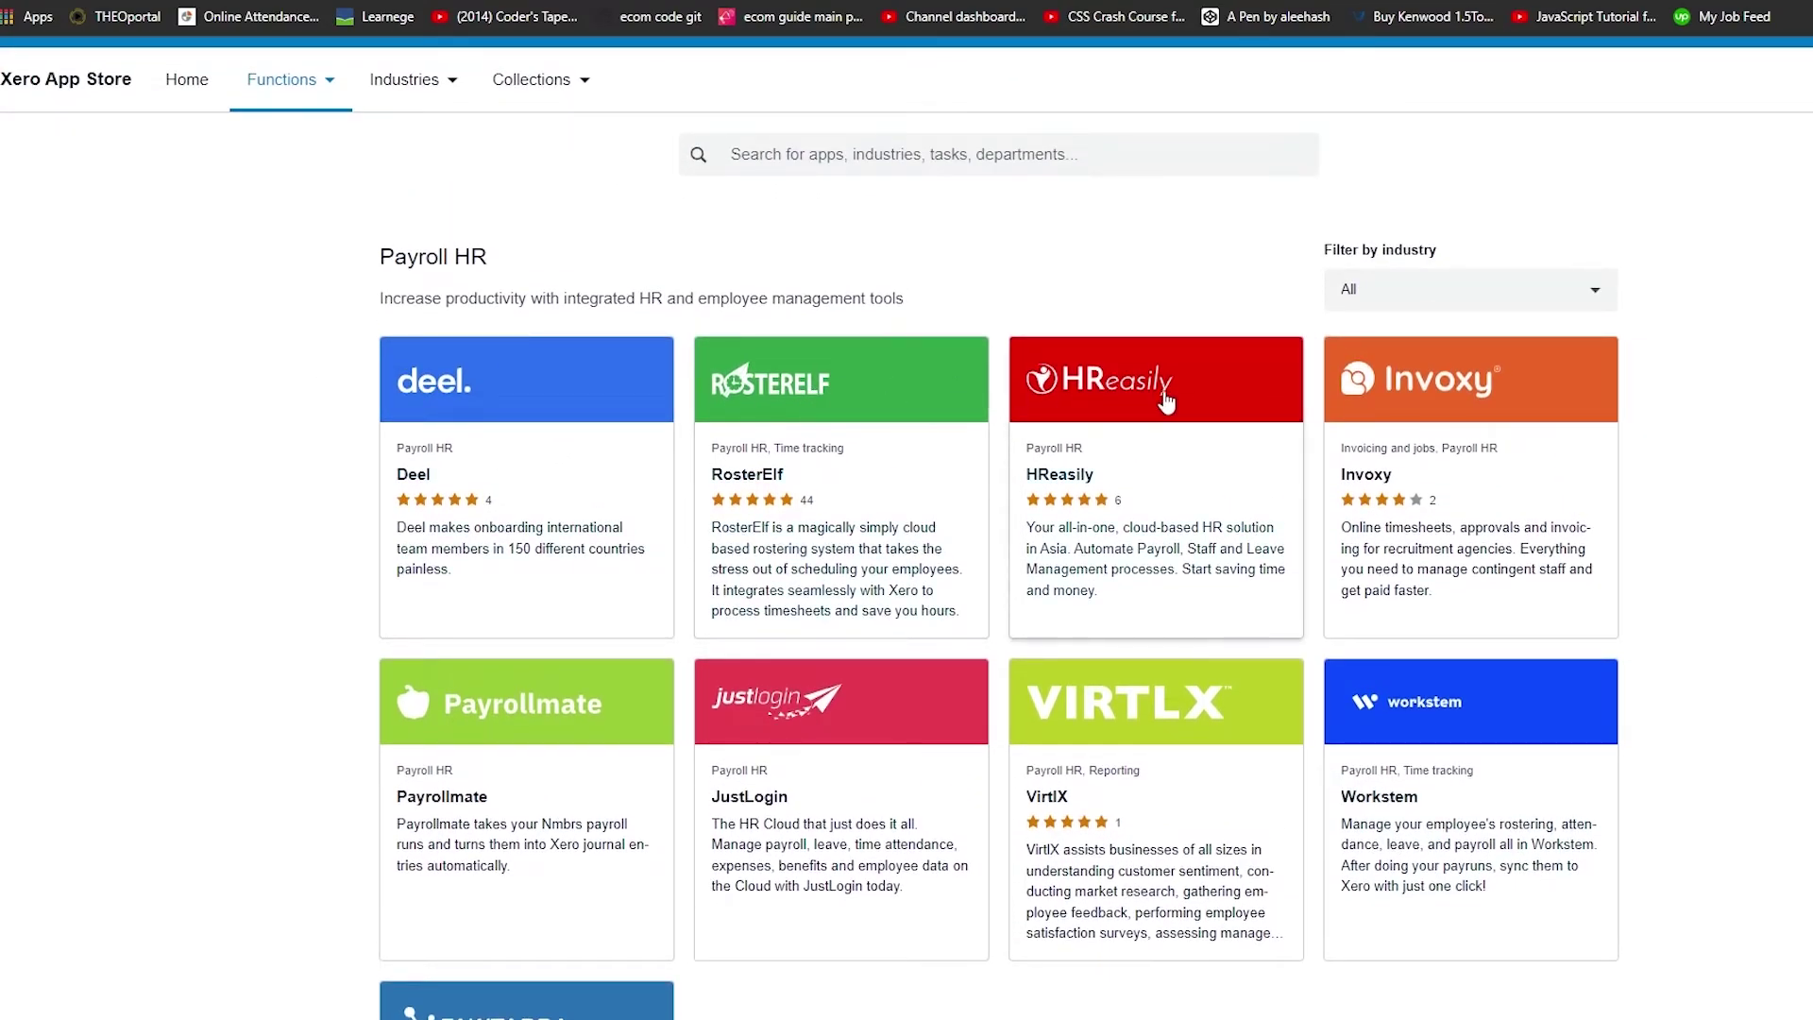
scroll(486, 264, "up", 2)
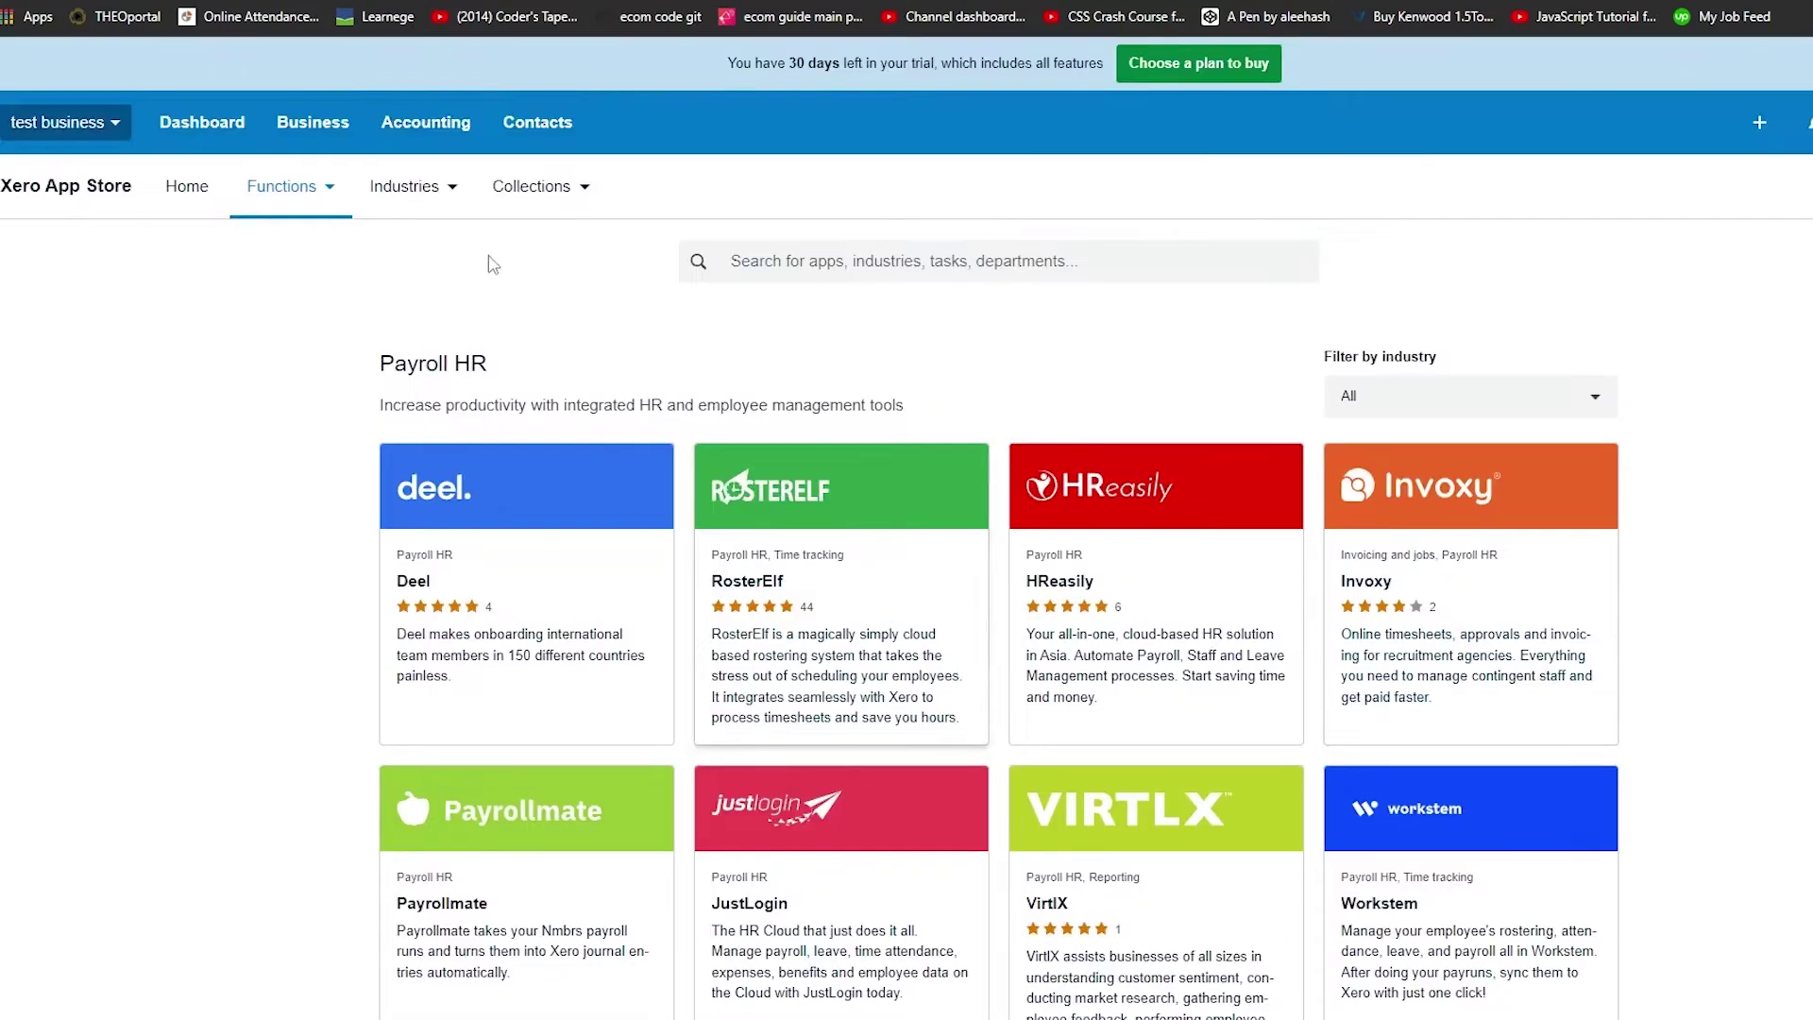
left_click(202, 122)
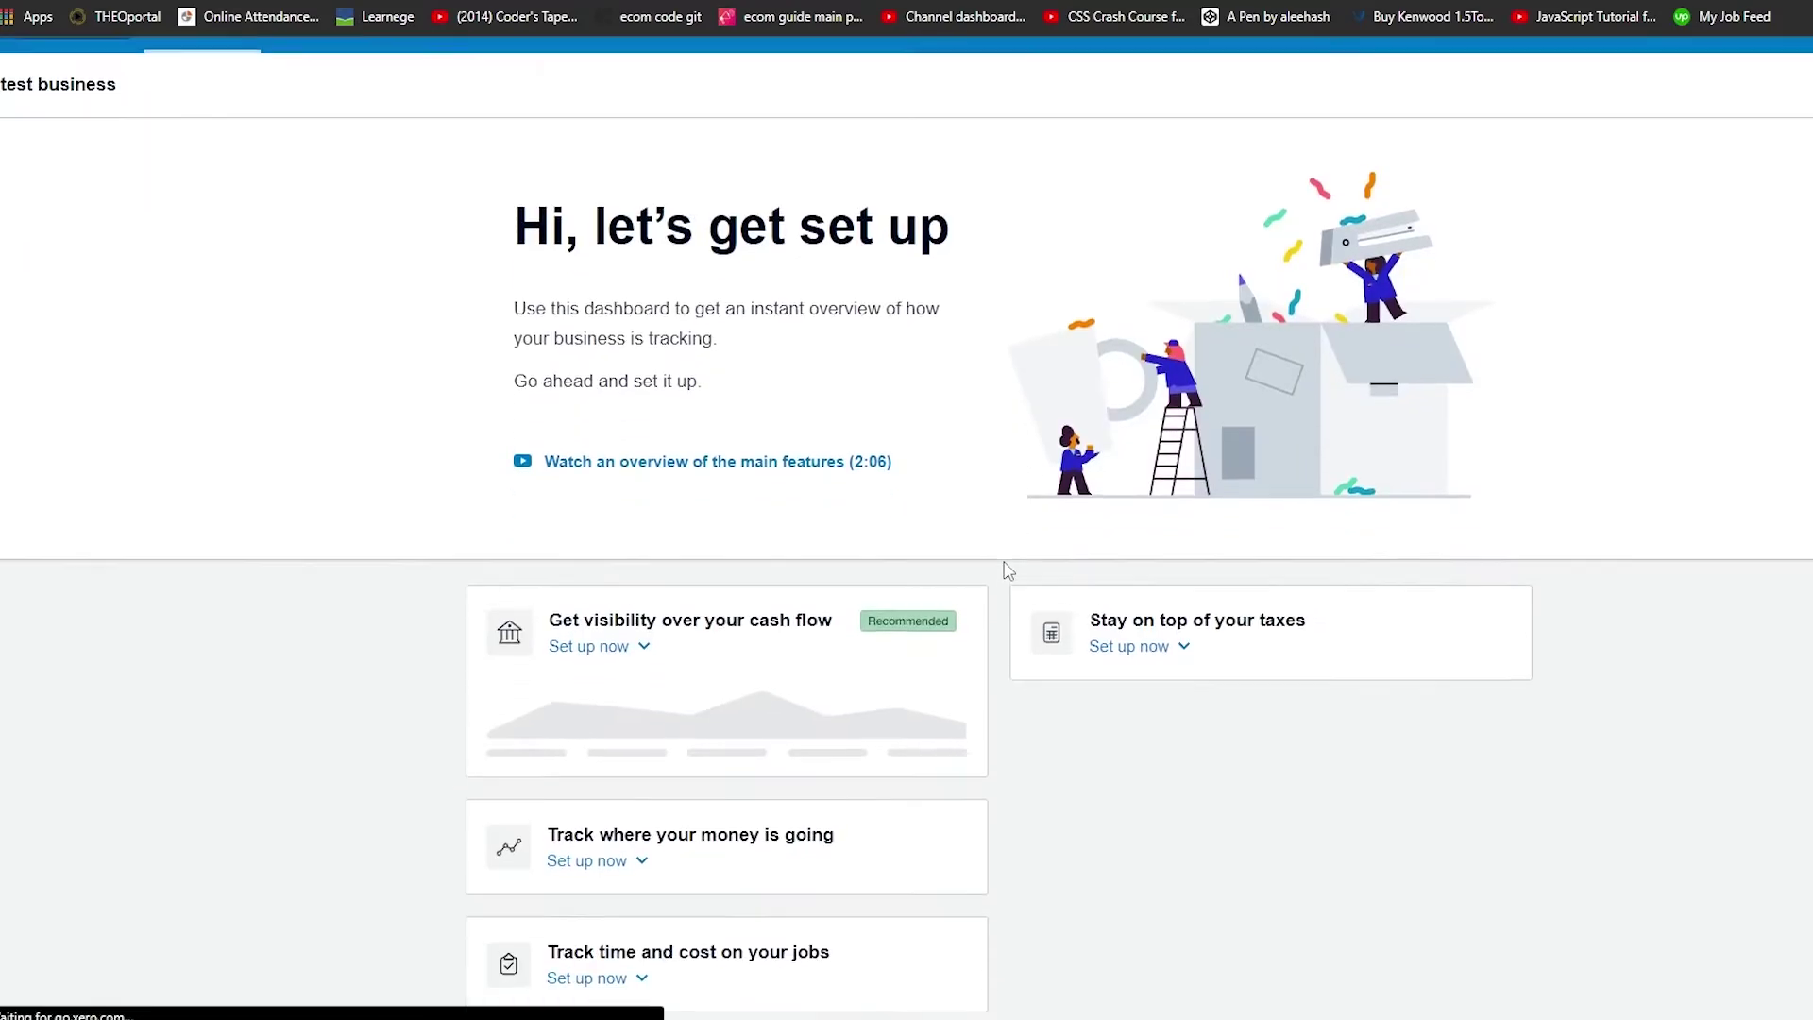
Expand the Stay on top of your taxes card, then show the Contacts menu.
scroll(1009, 571, "down", 2)
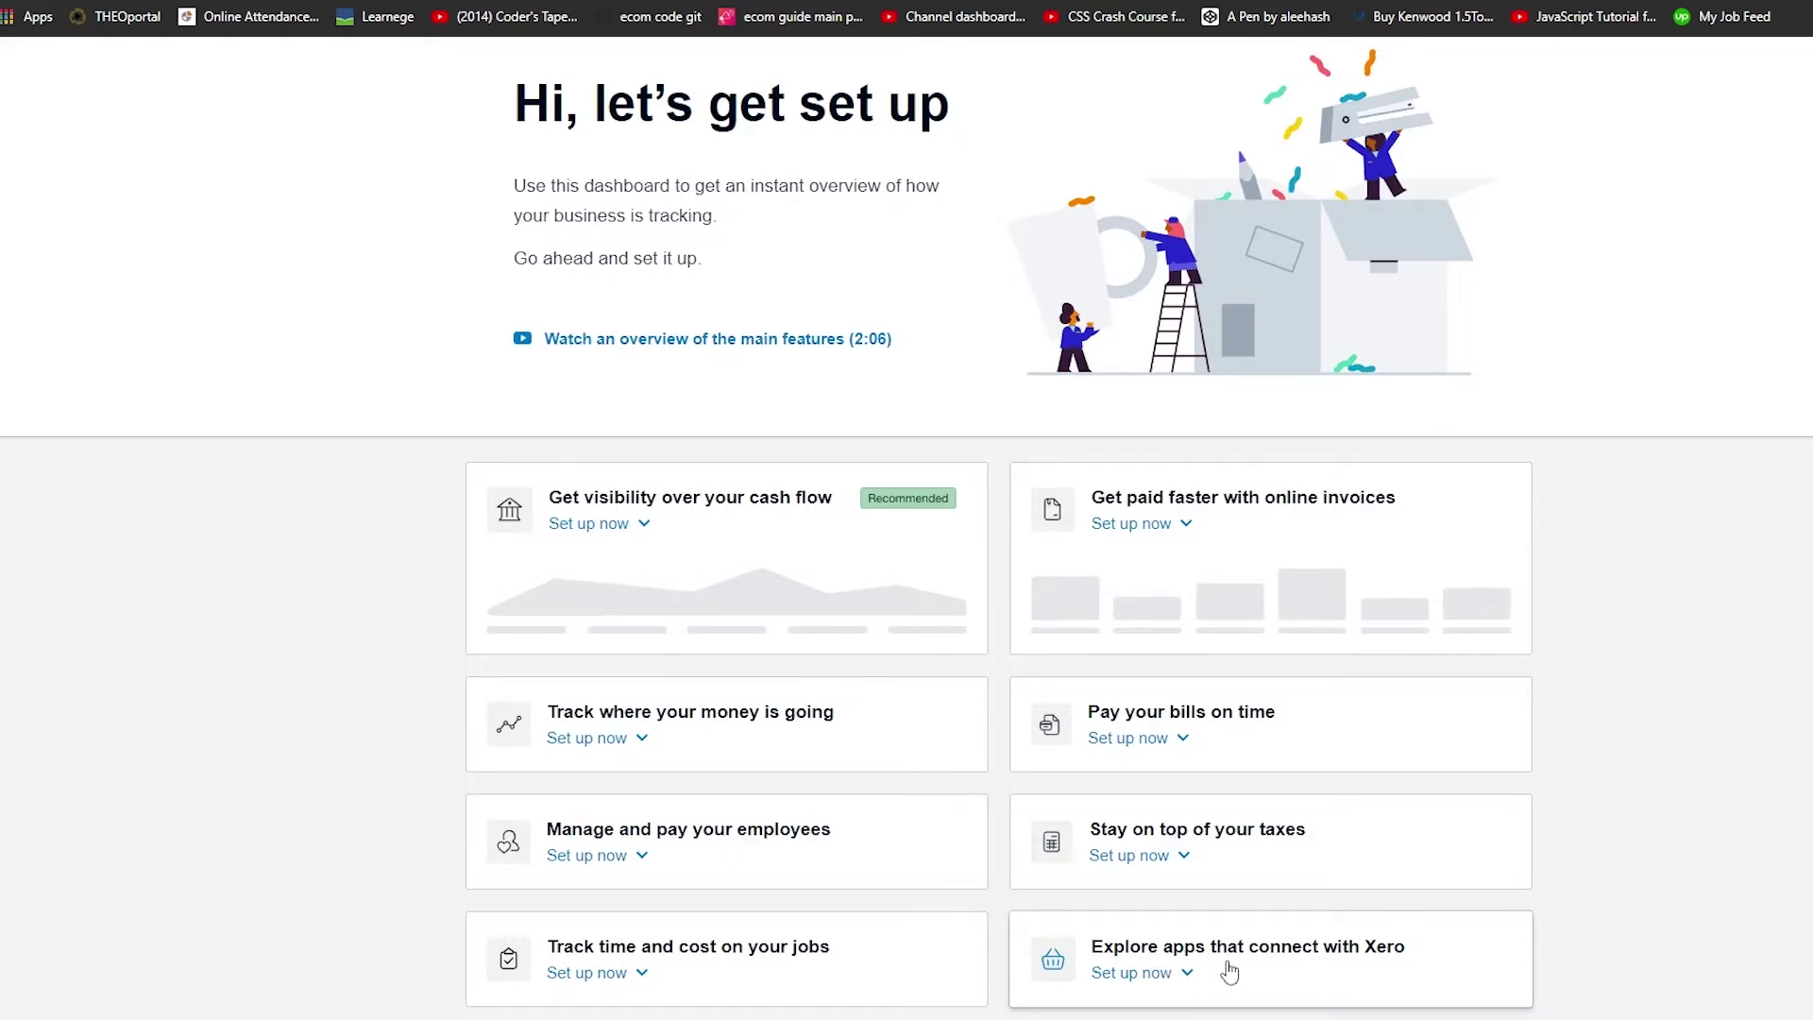
left_click(1187, 859)
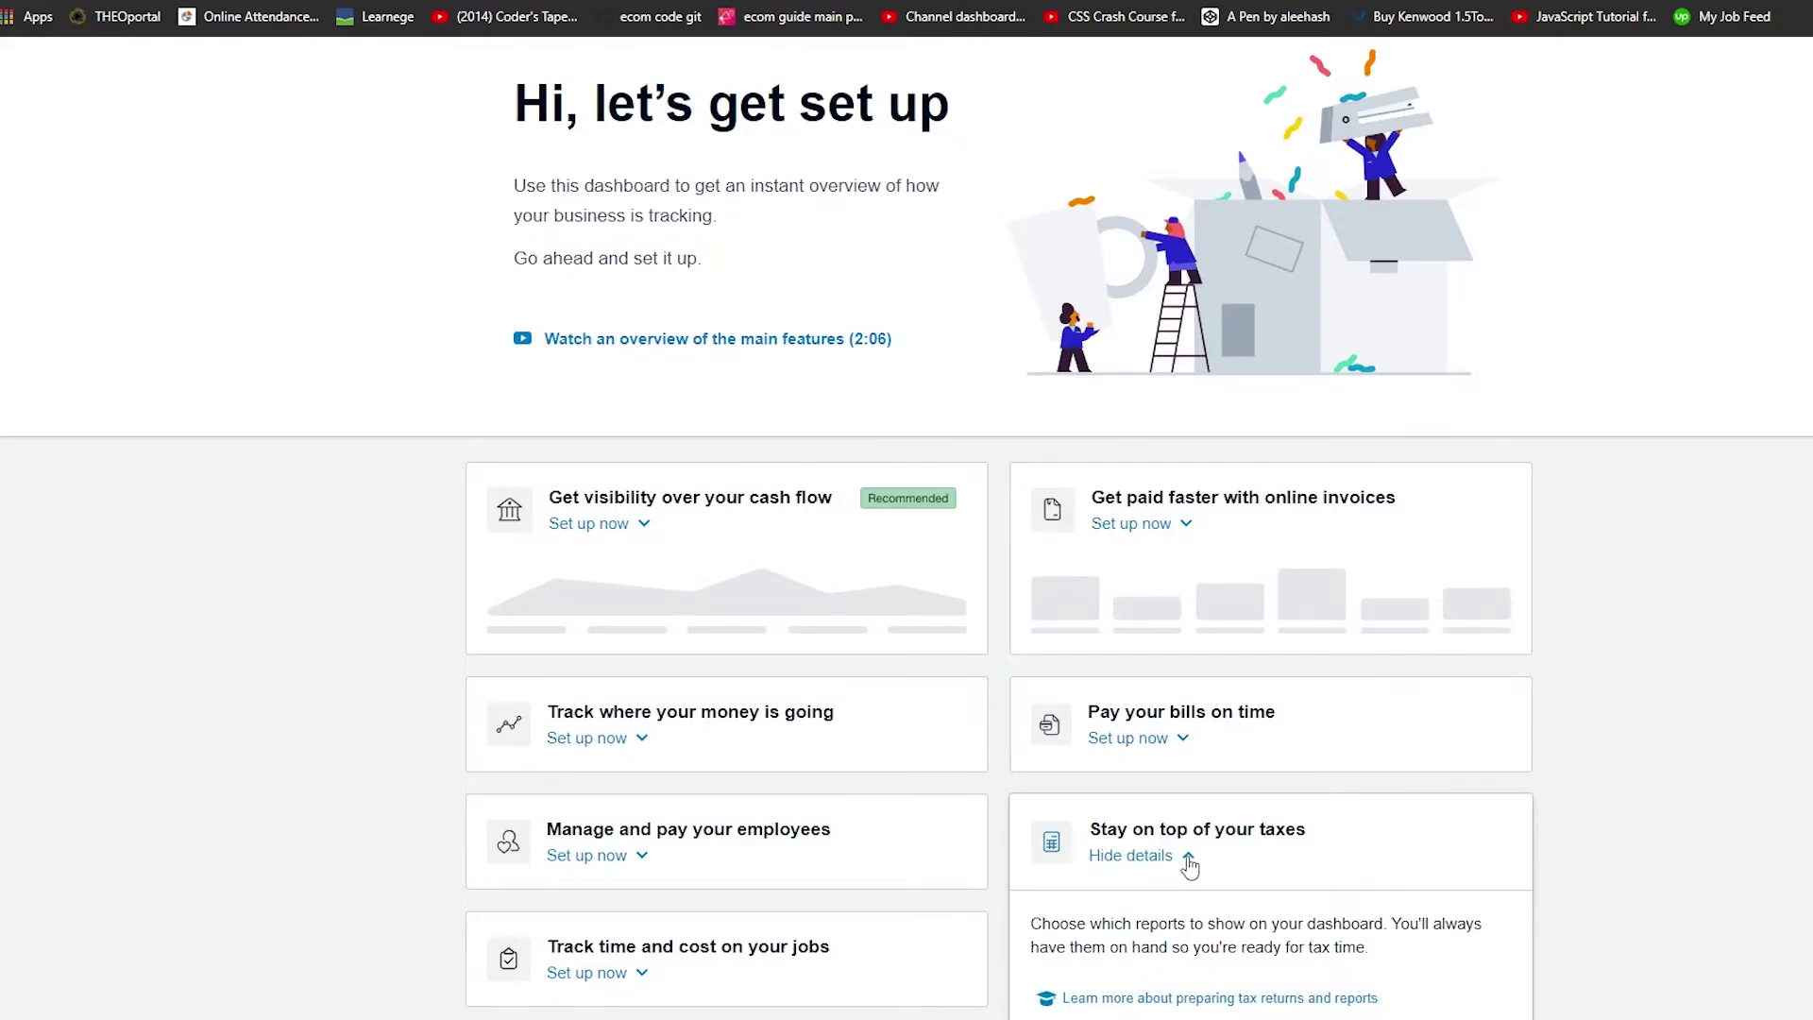
scroll(1189, 866, "down", 3)
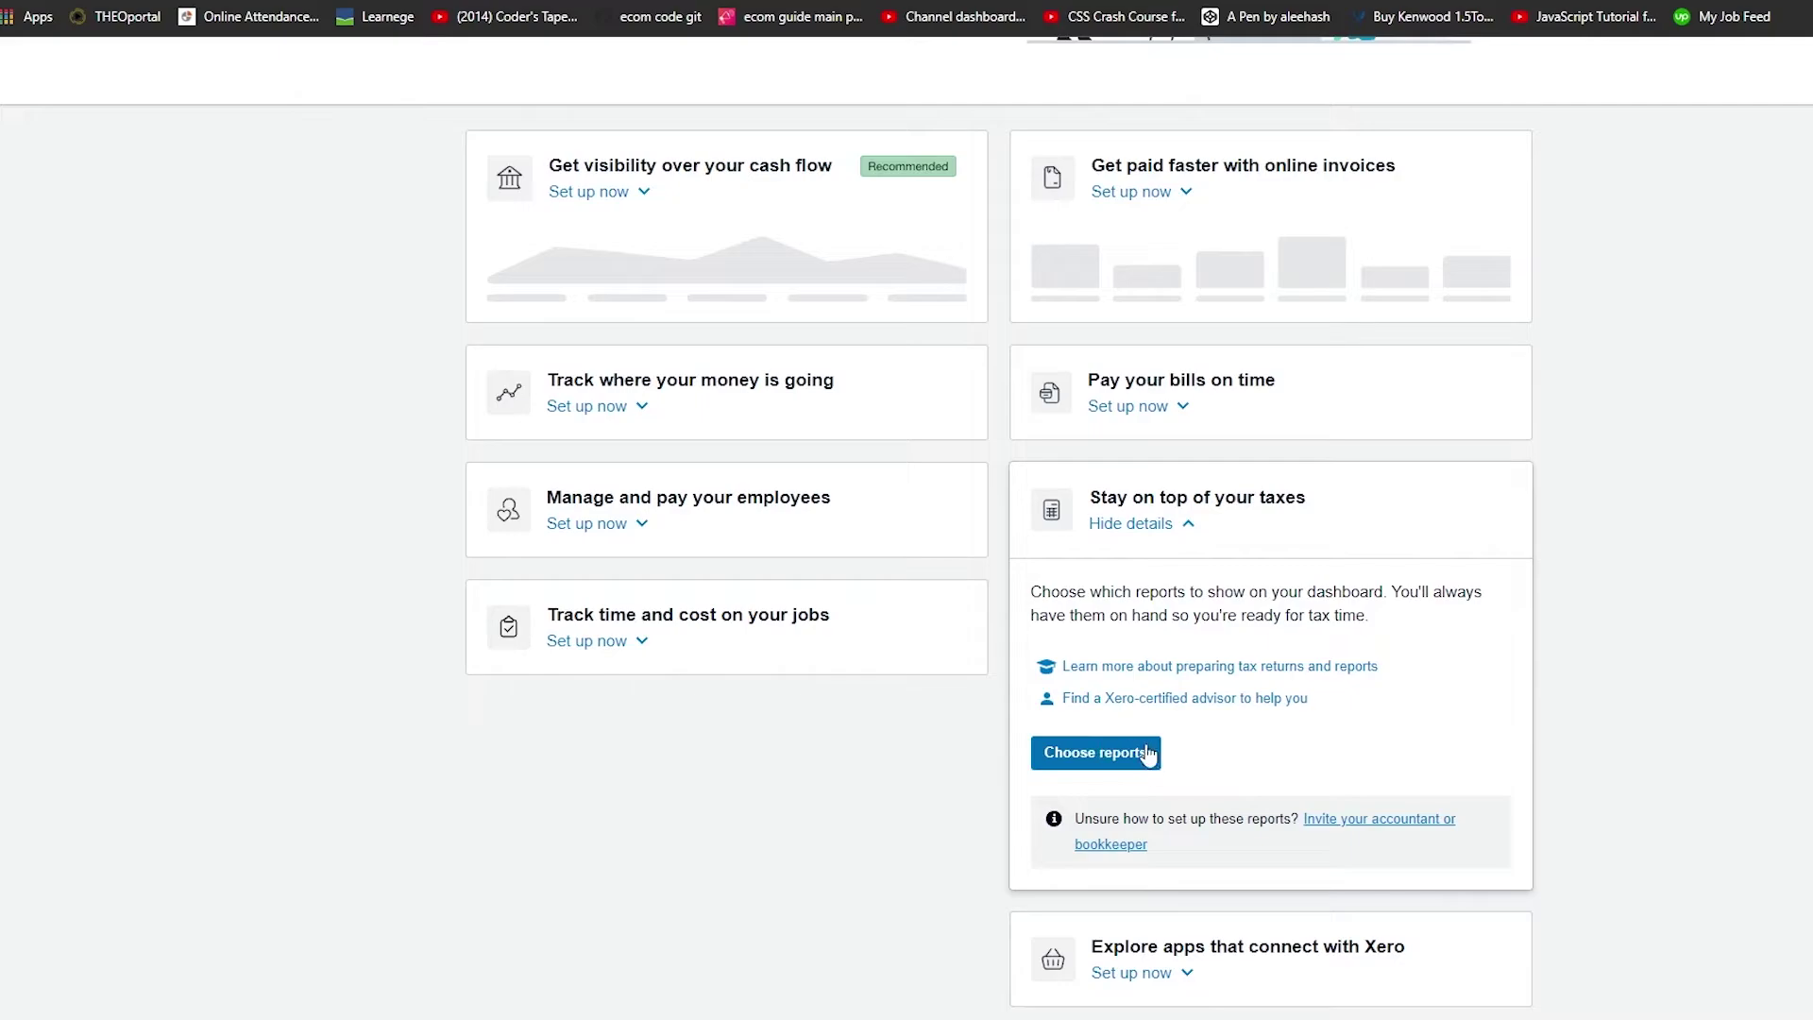
scroll(1148, 753, "up", 6)
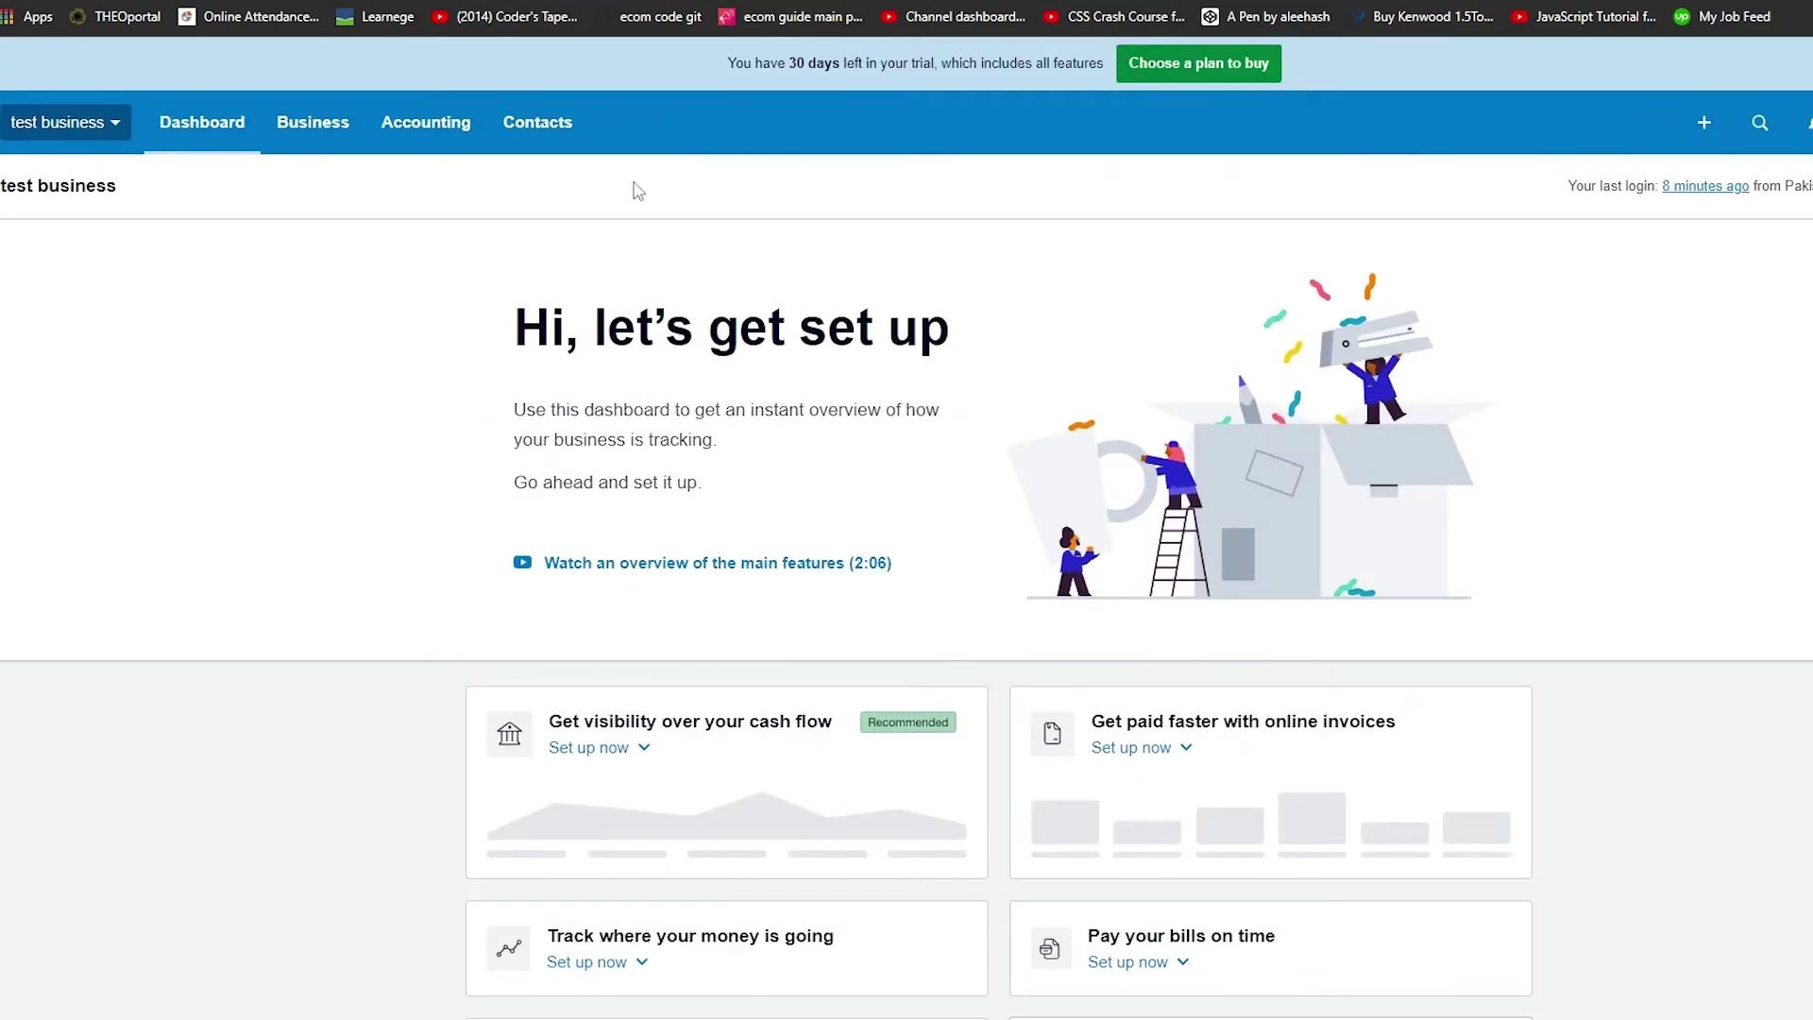
left_click(534, 122)
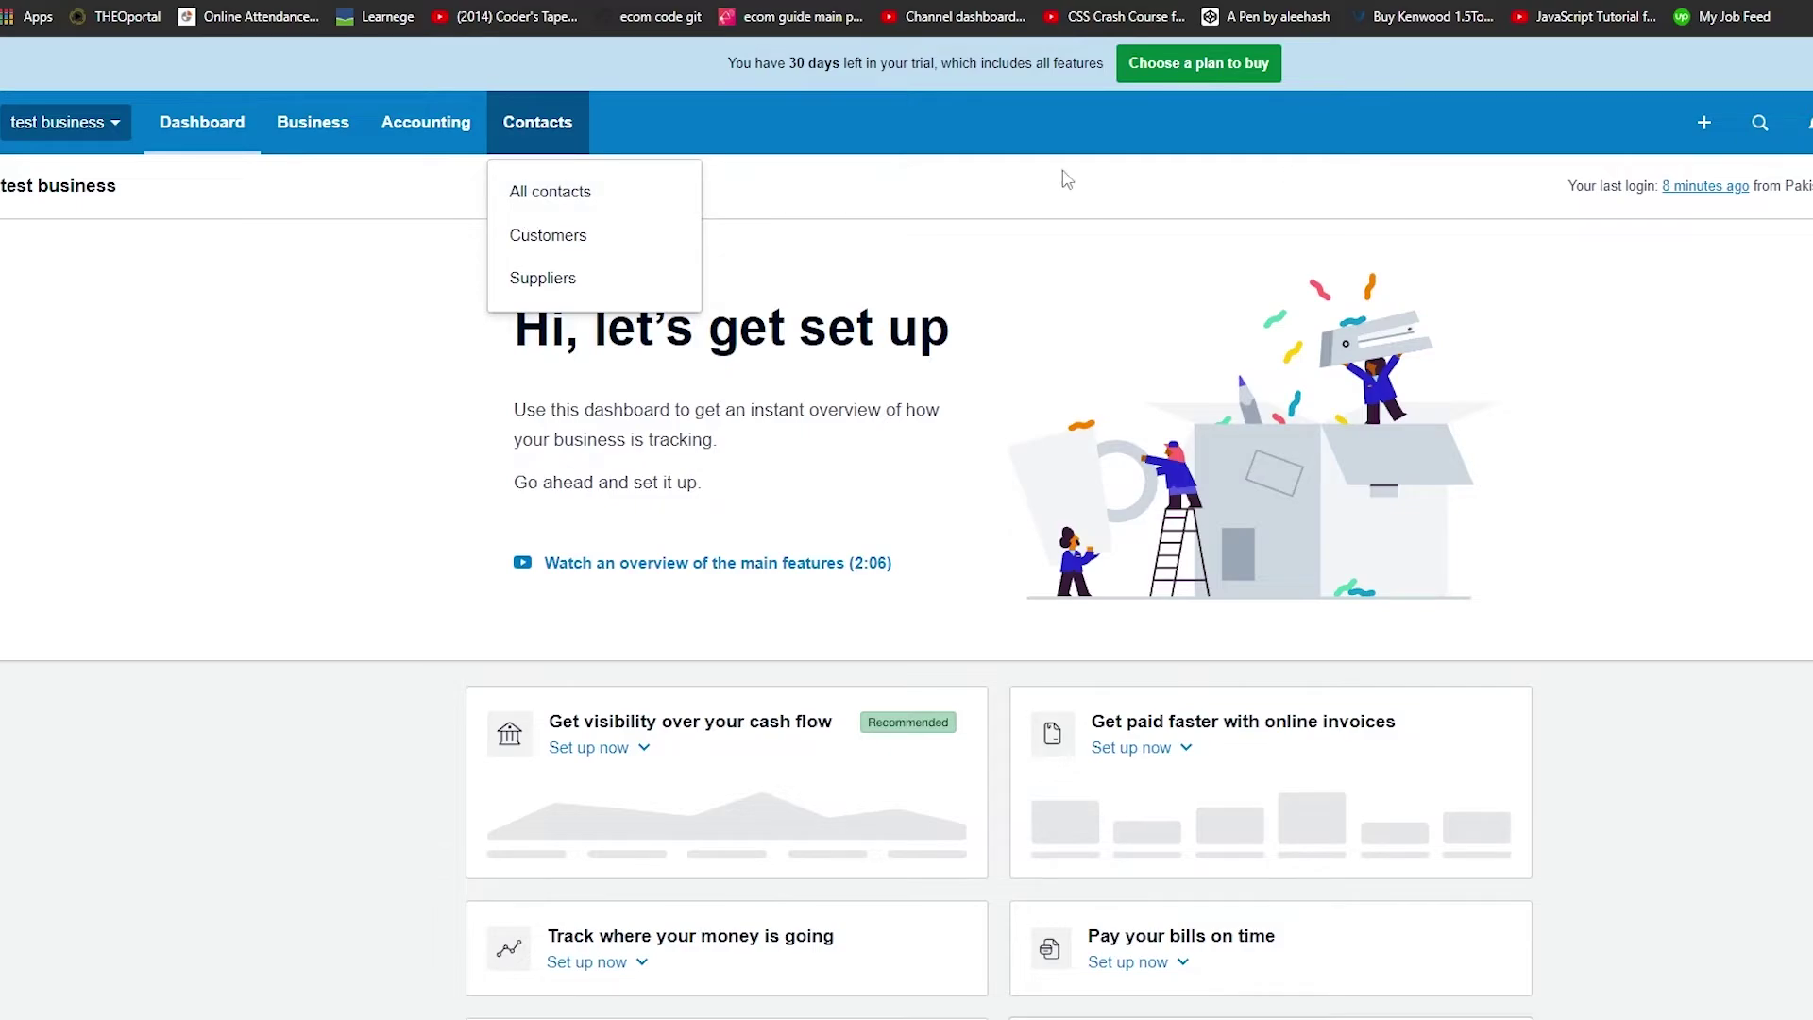
Review the purchase plans, pick Premium at $47/month, then open Subscriptions showing In trial.
left_click(1252, 64)
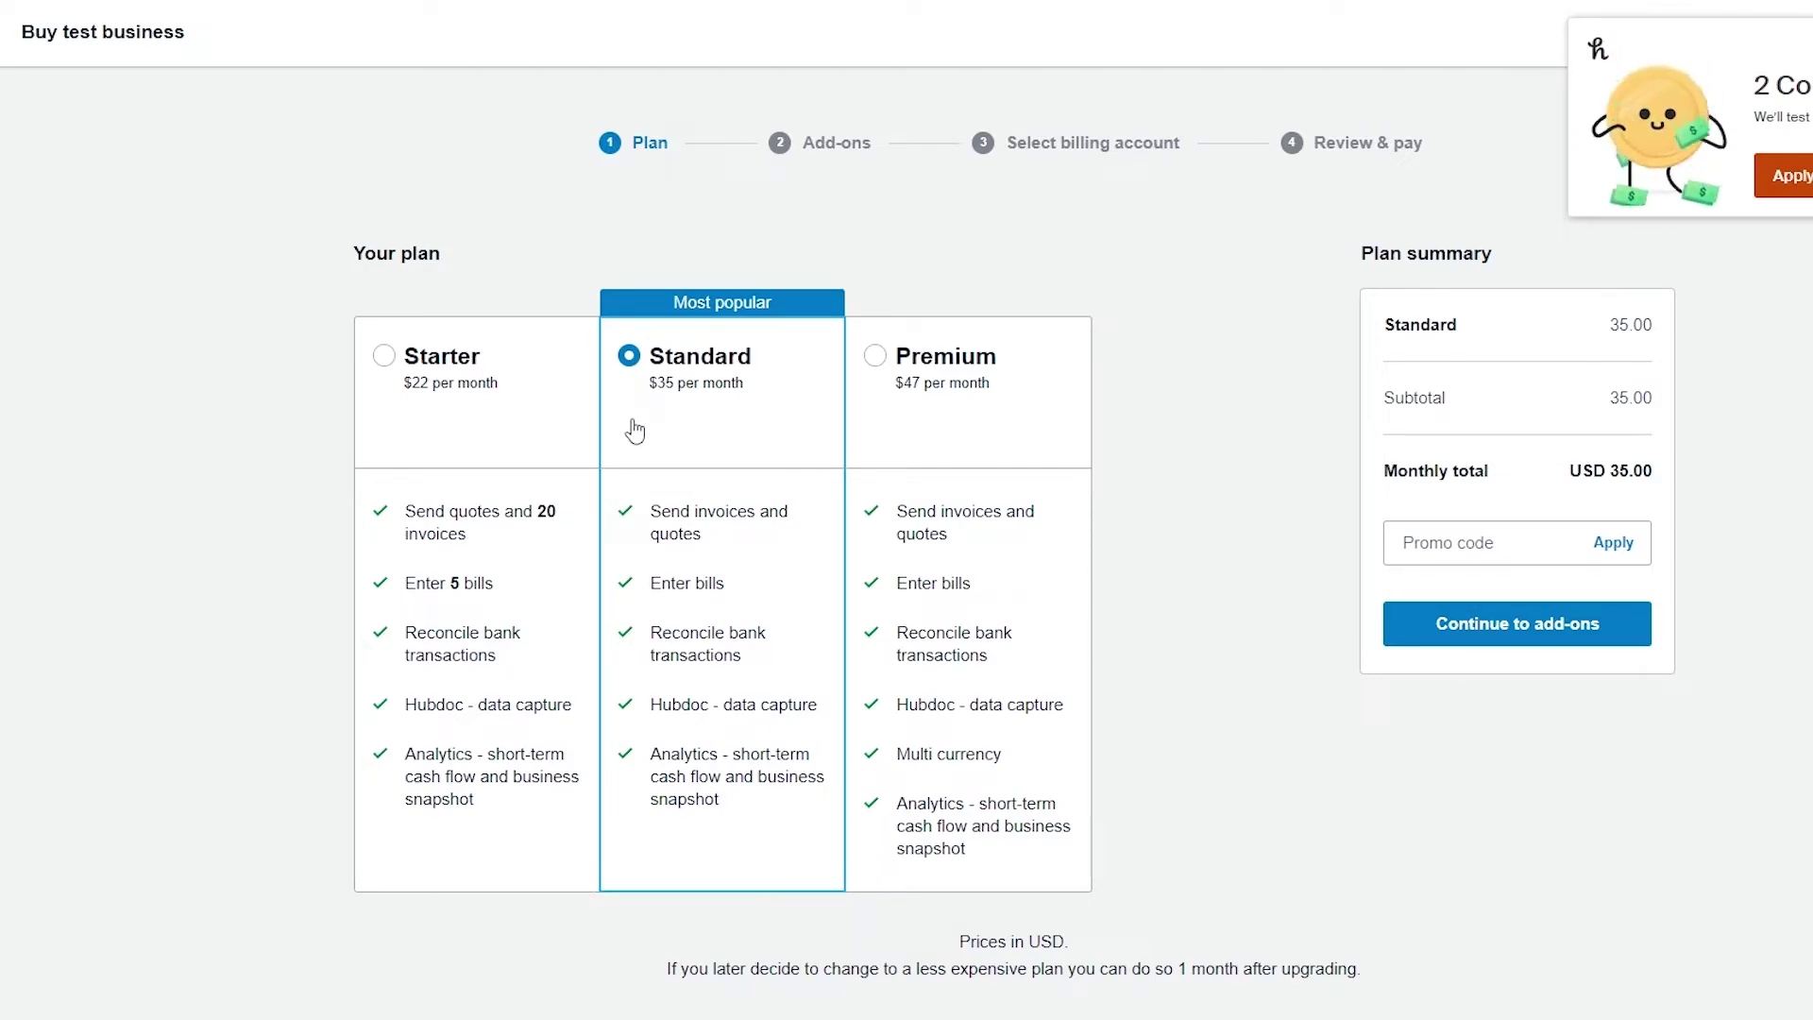
left_click(928, 796)
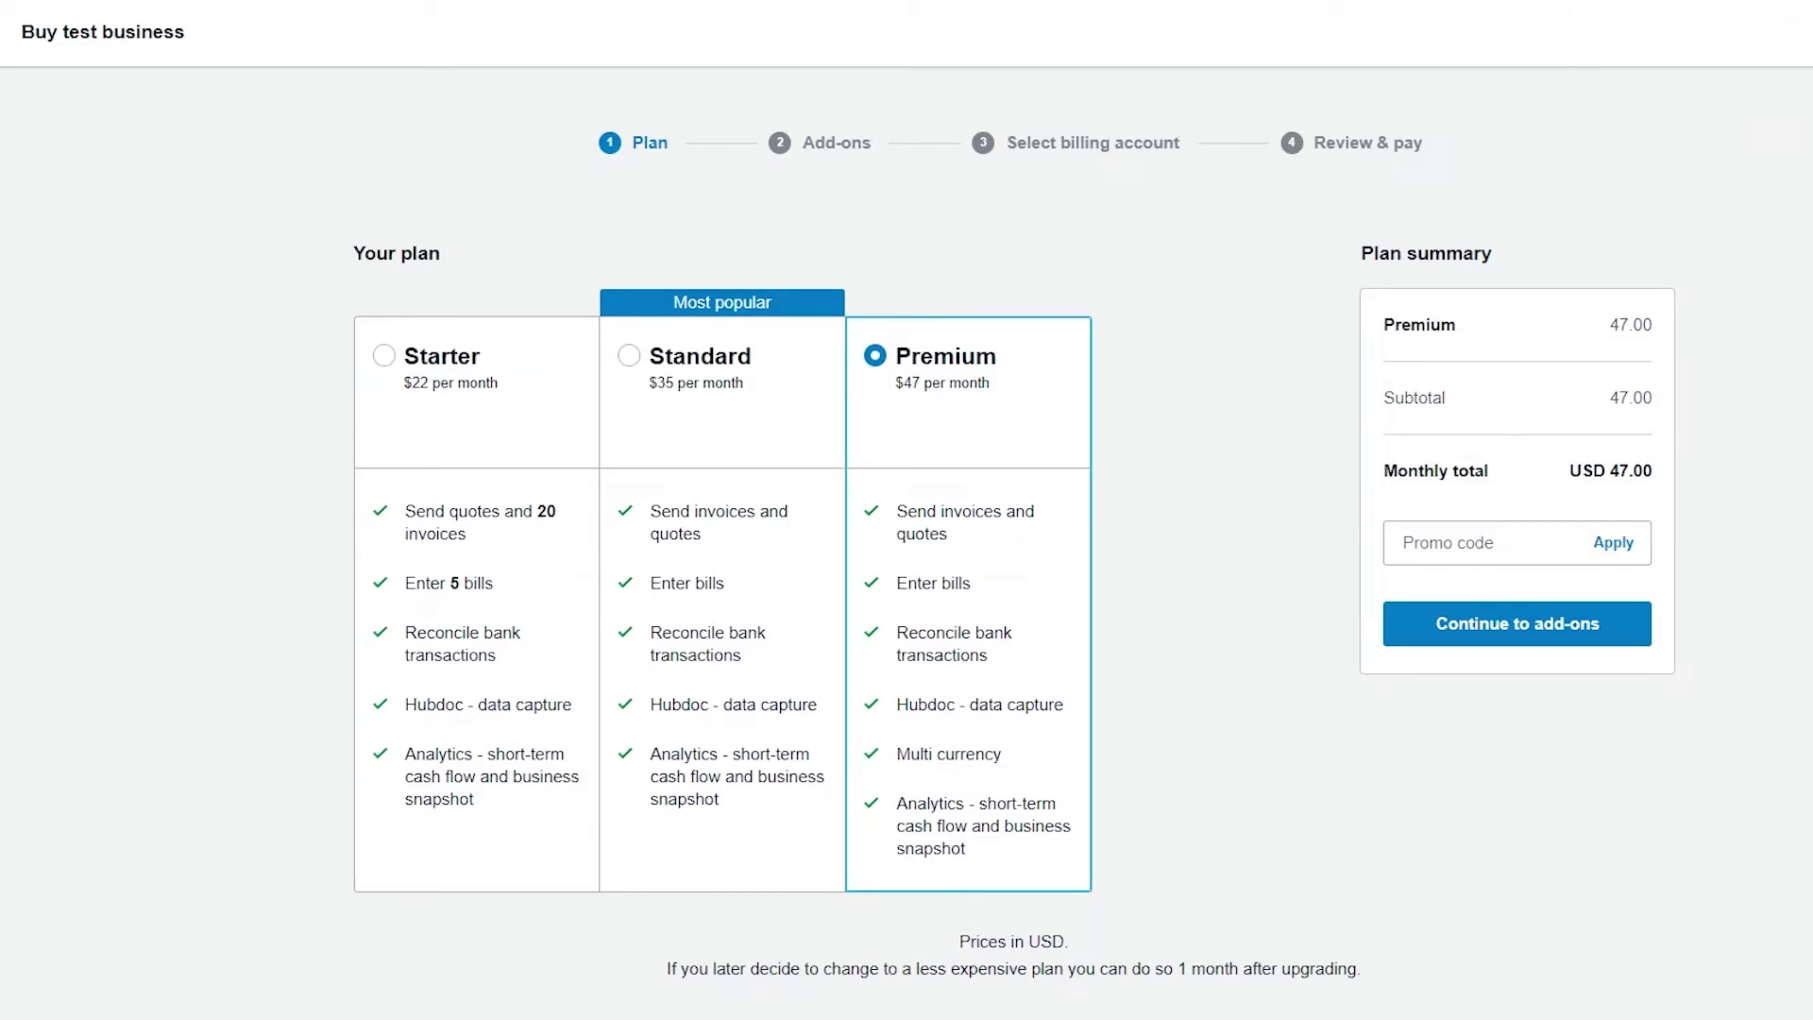
left_click(3, 32)
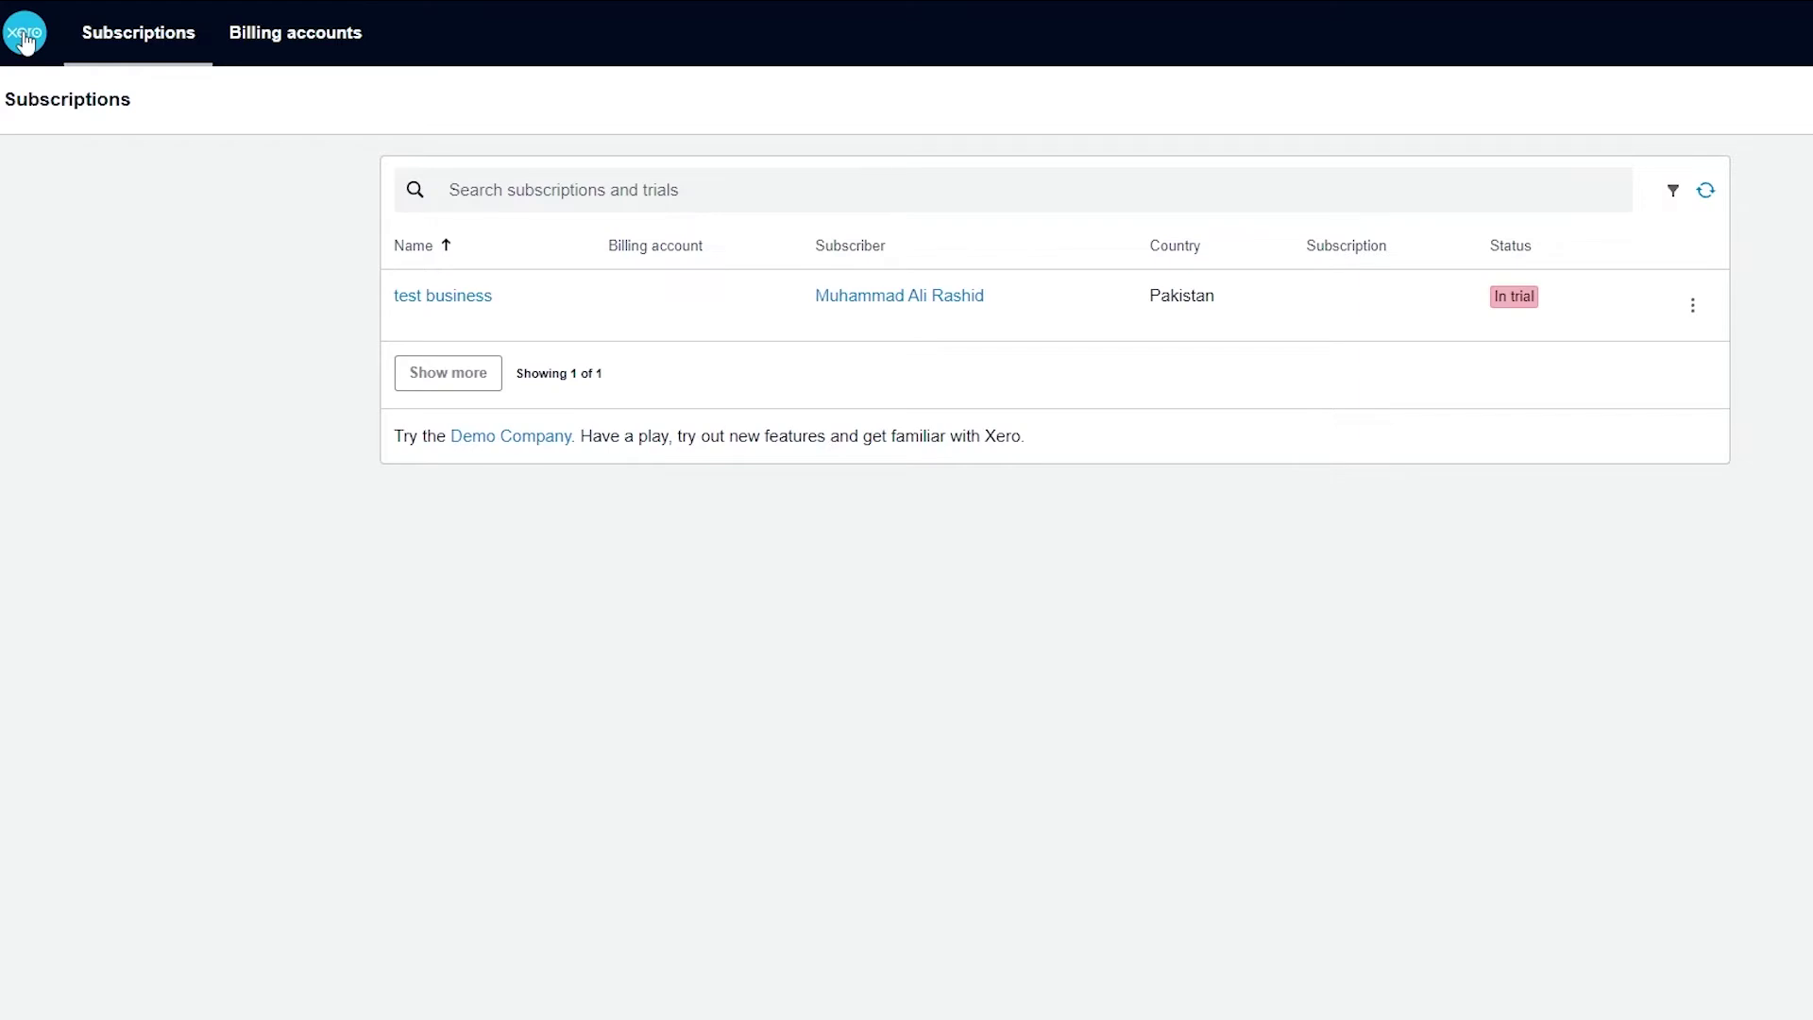
left_click(24, 40)
left_click(521, 127)
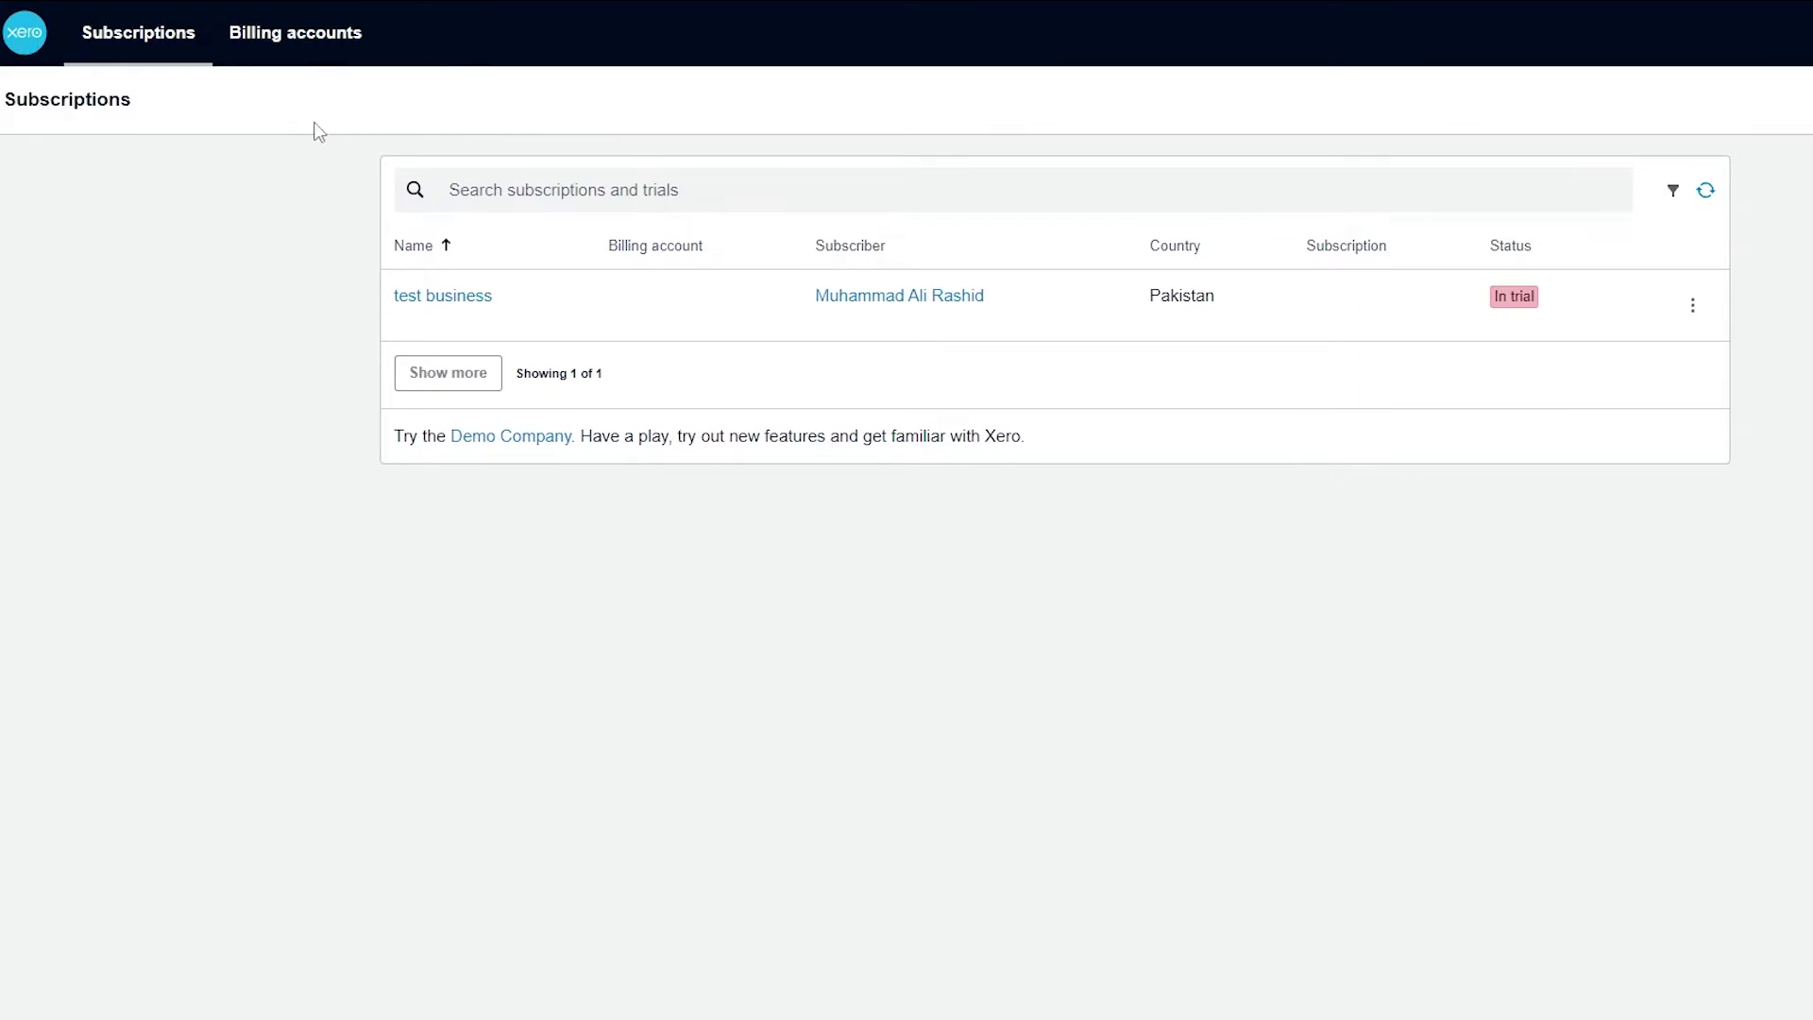